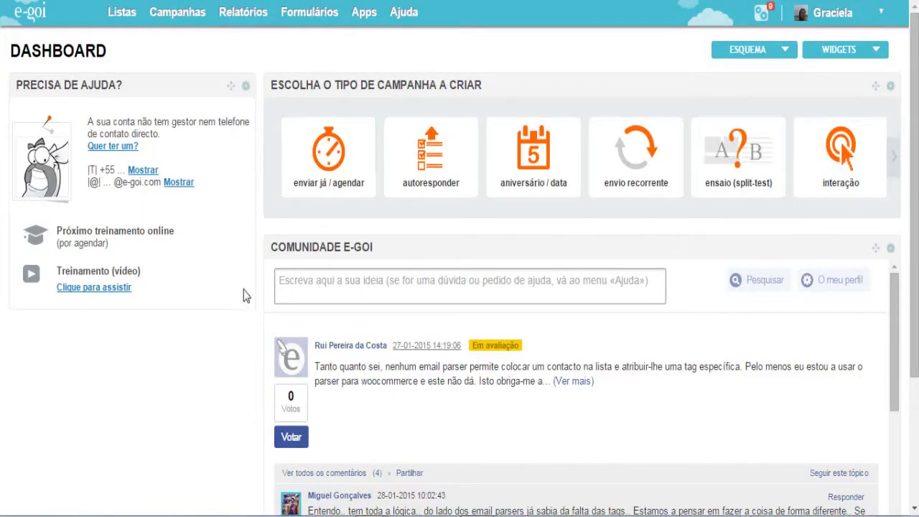
# Start a new contact list and name it "Lista Teste"
pyautogui.click(120, 16)
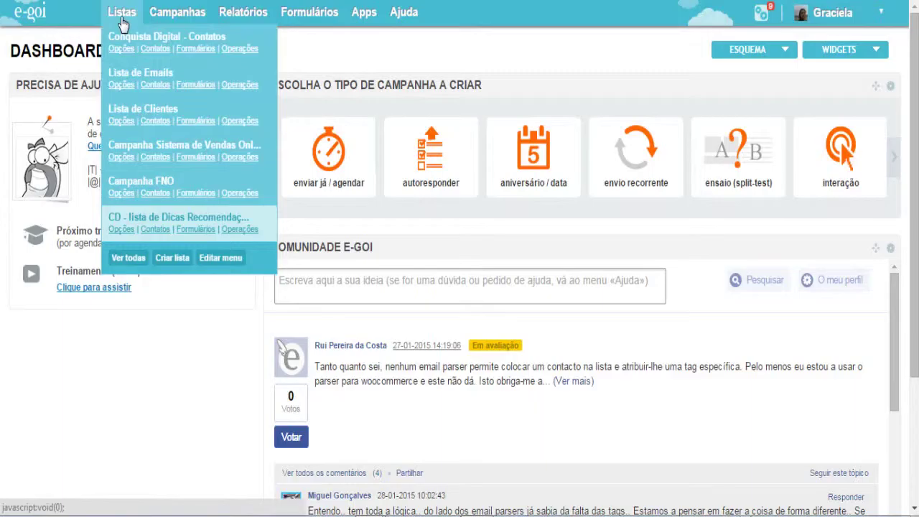
pyautogui.click(172, 260)
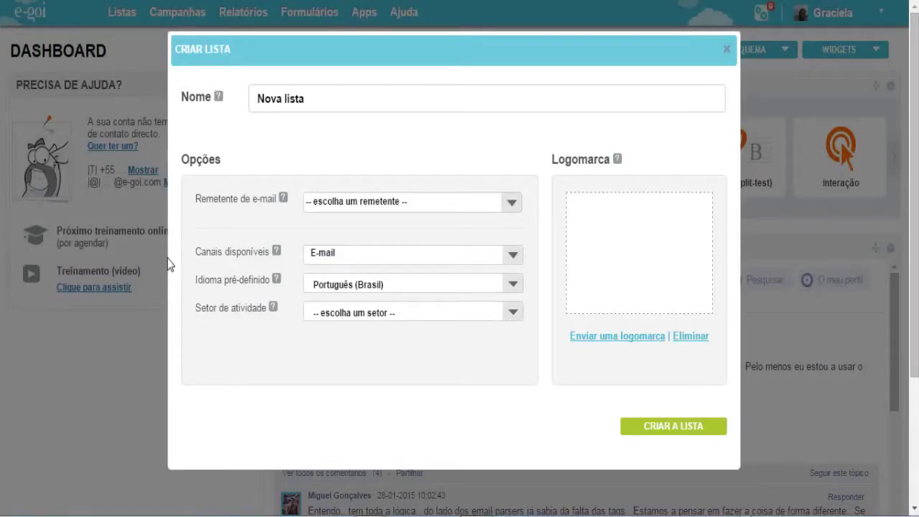
pyautogui.click(323, 104)
pyautogui.moveTo(323, 107); pyautogui.dragTo(252, 107)
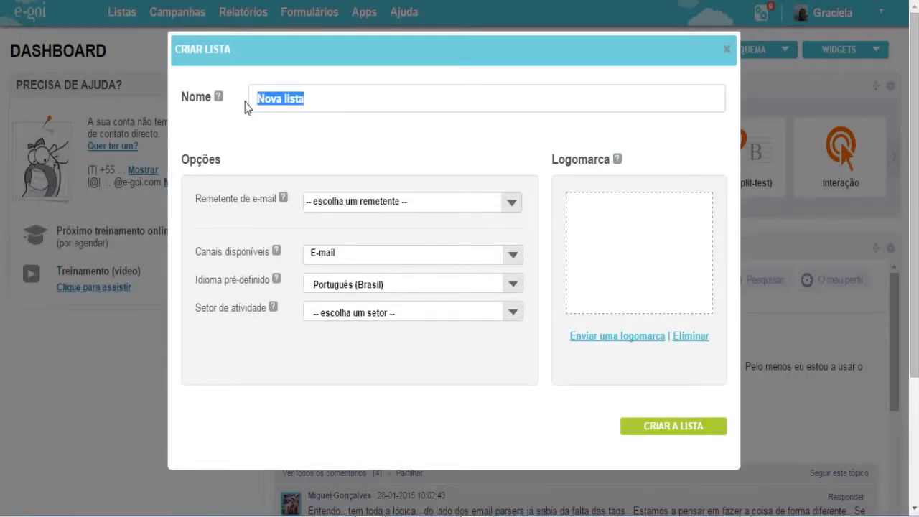
pyautogui.write('Lista')
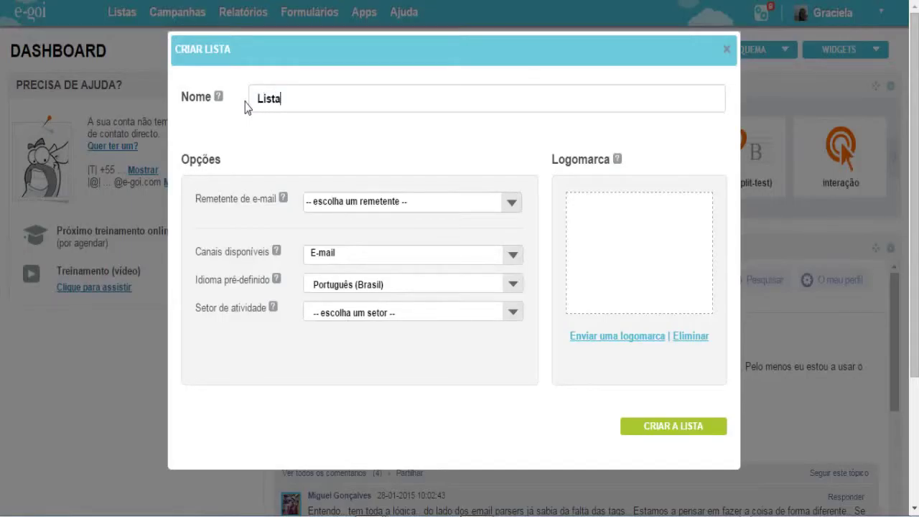
pyautogui.write(' Teste')
# Choose the verified sender as the new list's e-mail sender
pyautogui.click(521, 208)
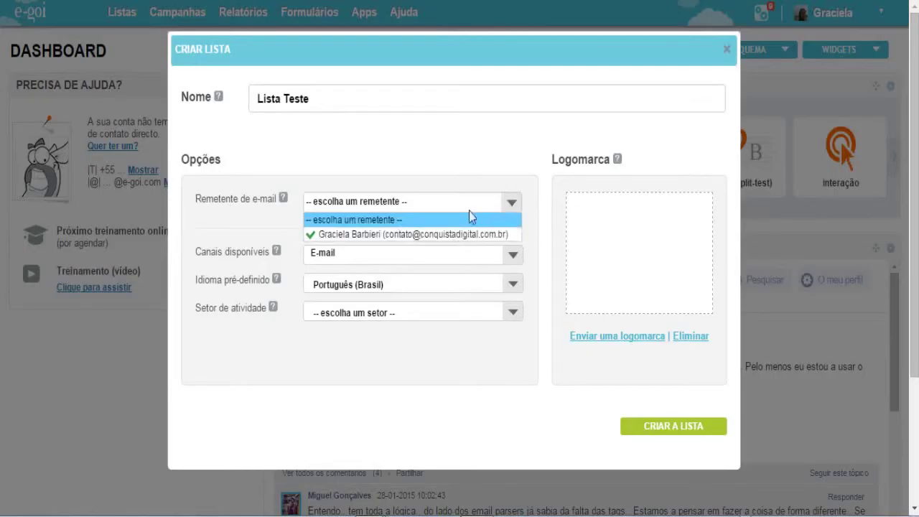
pyautogui.click(414, 236)
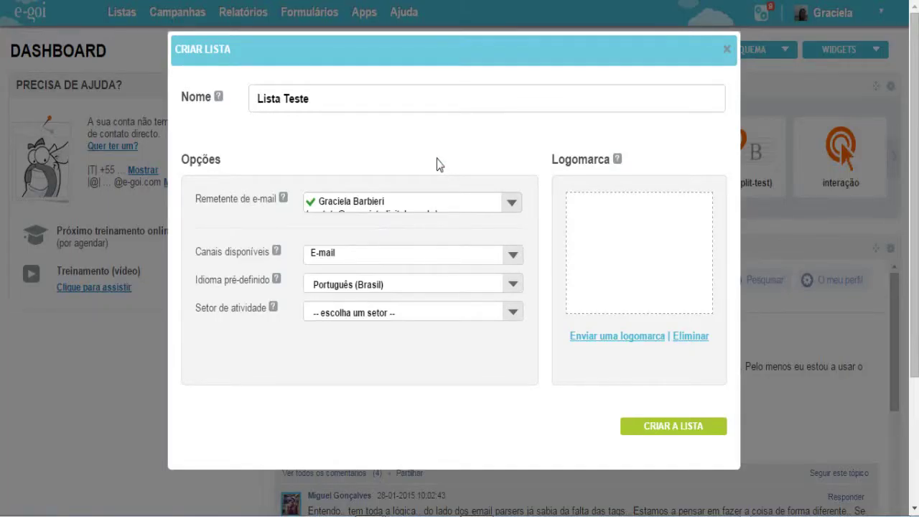
pyautogui.click(508, 210)
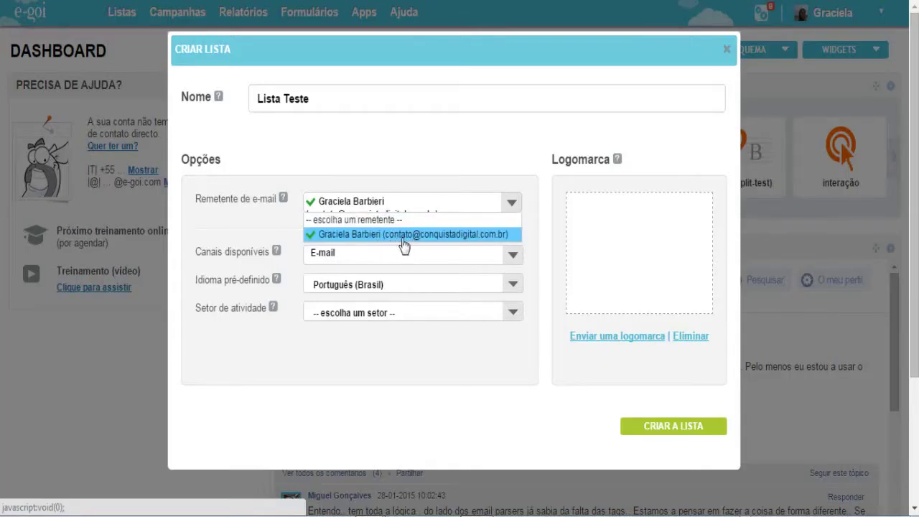
pyautogui.click(397, 235)
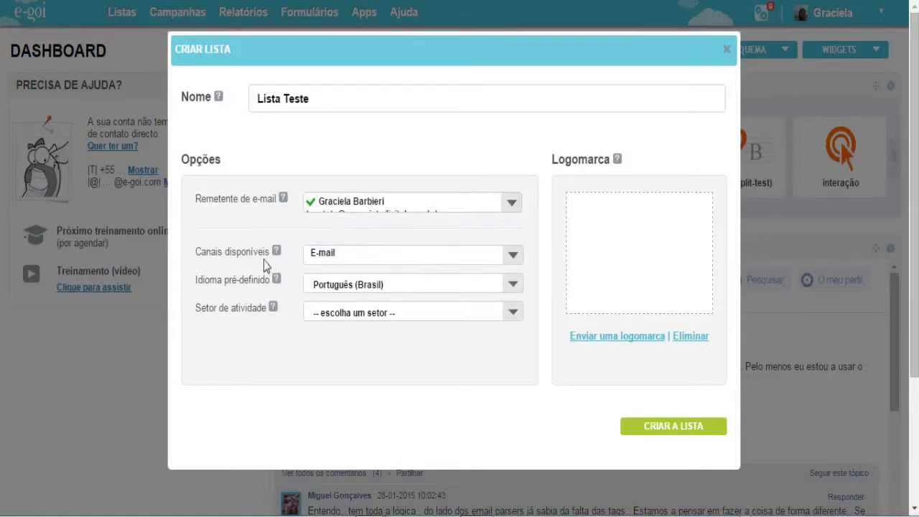
# Set the list's activity sector to Marketing and create the list, keeping the E-mail channel
pyautogui.click(513, 265)
pyautogui.click(530, 240)
pyautogui.click(513, 316)
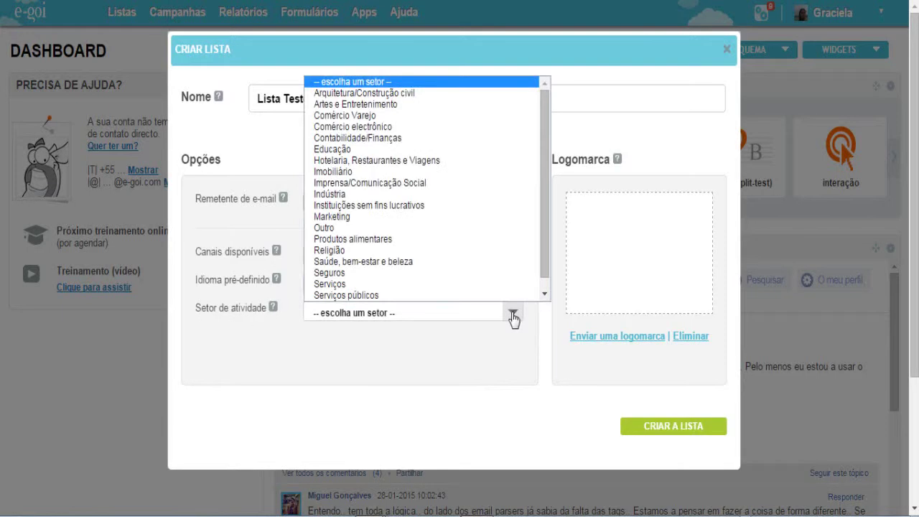
pyautogui.click(346, 217)
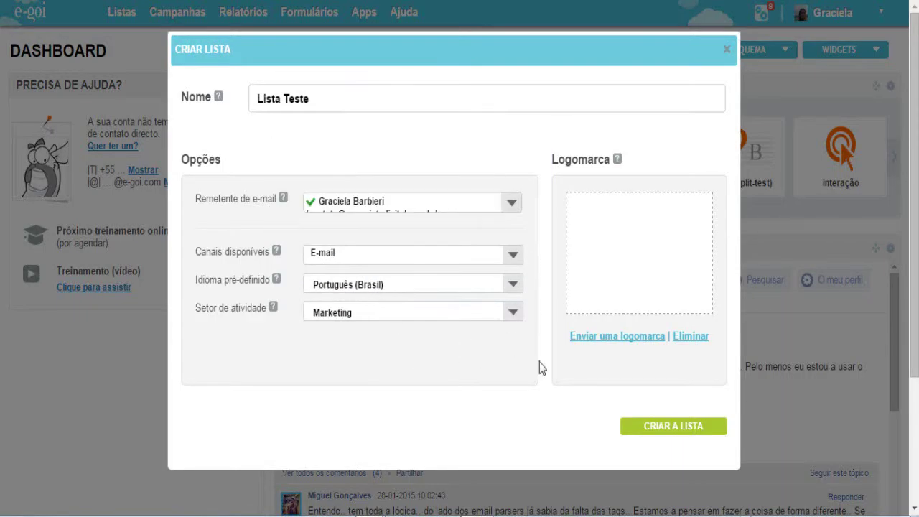
pyautogui.click(667, 430)
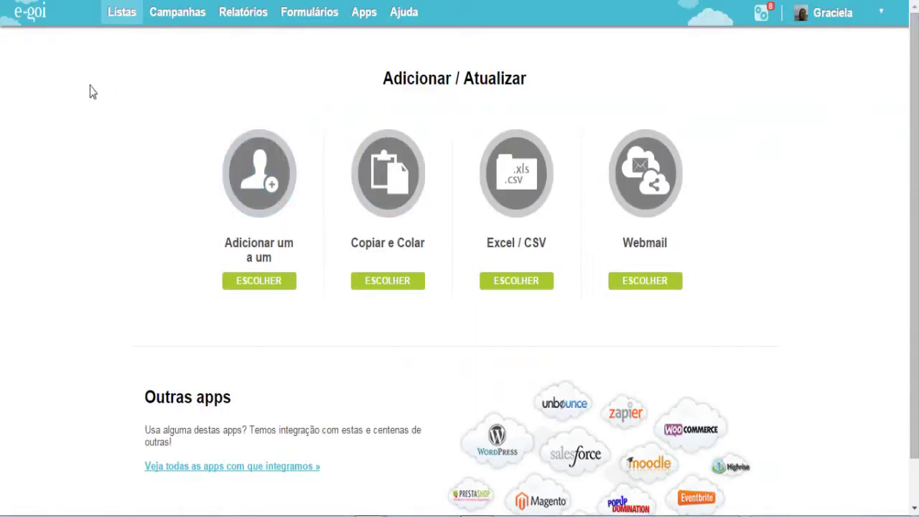
# Start a new form associated with the contact list "Lista Teste" in Português (Brasil)
pyautogui.moveTo(126, 22)
pyautogui.moveTo(298, 20)
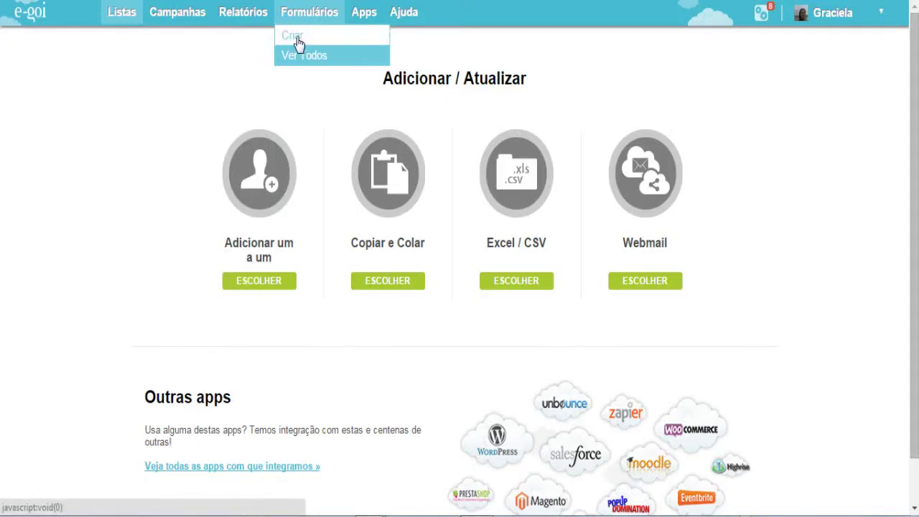
pyautogui.click(294, 36)
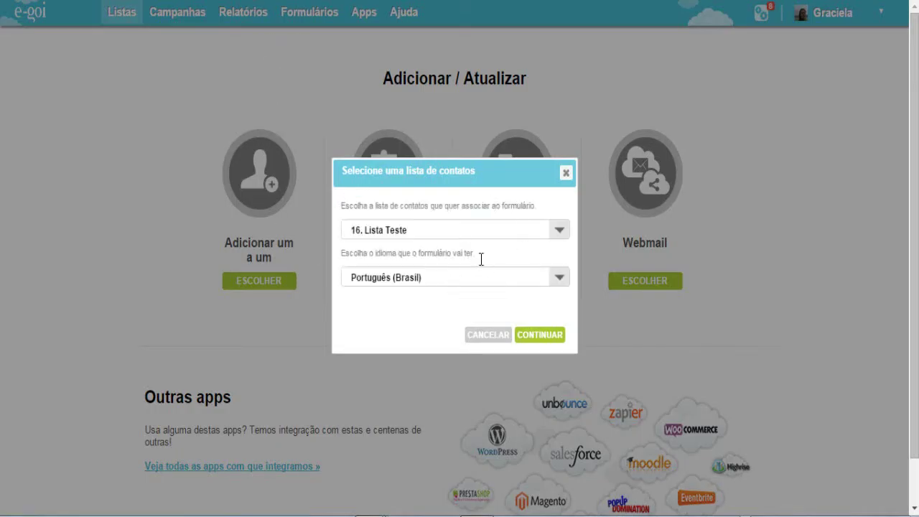
pyautogui.click(568, 237)
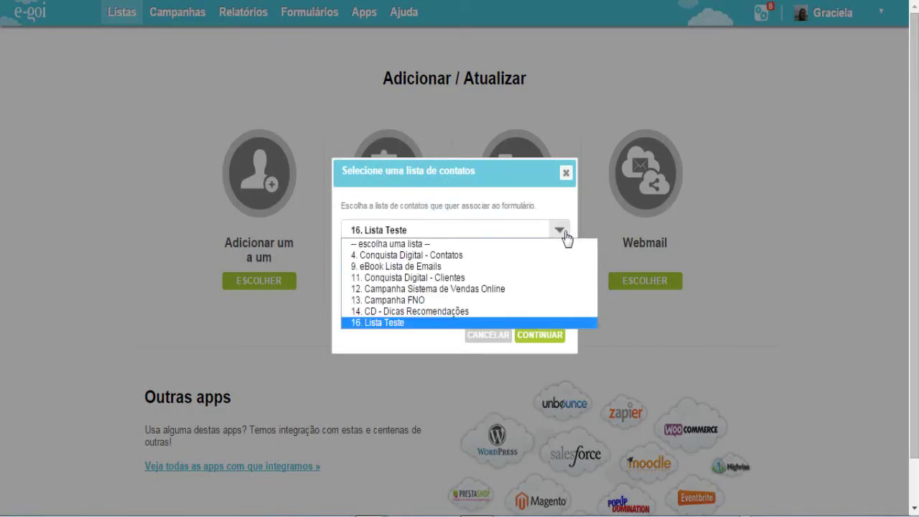
pyautogui.click(400, 324)
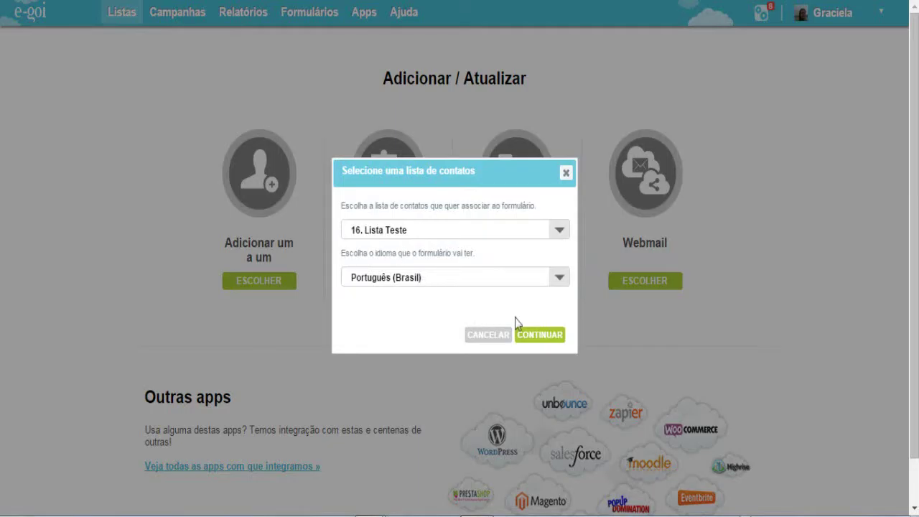
pyautogui.click(541, 336)
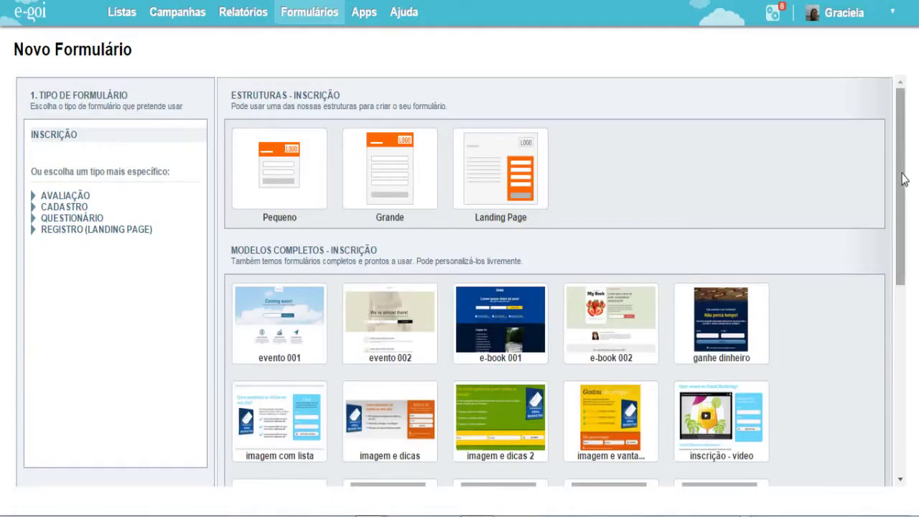
# Choose the Pequeno structure for the signup form and continue with the default colour scheme
pyautogui.scroll(-1, 904, 184)
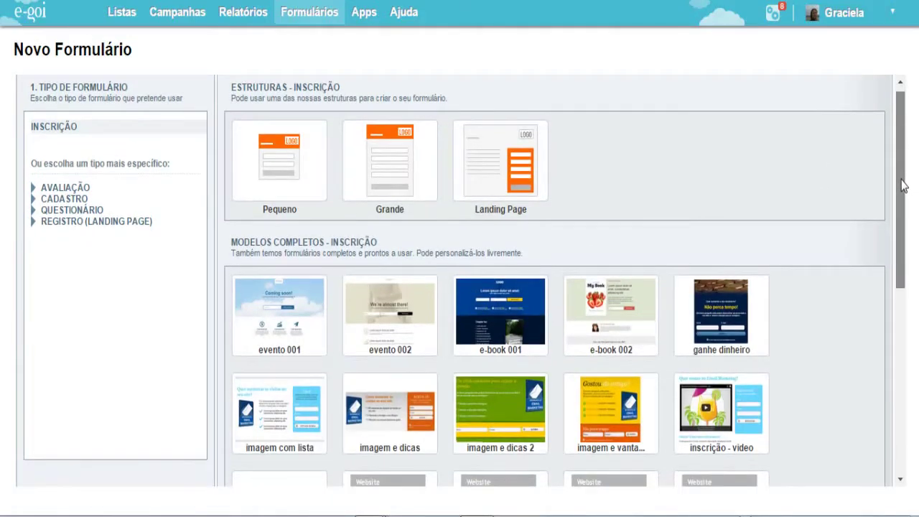
pyautogui.moveTo(904, 183); pyautogui.dragTo(903, 187)
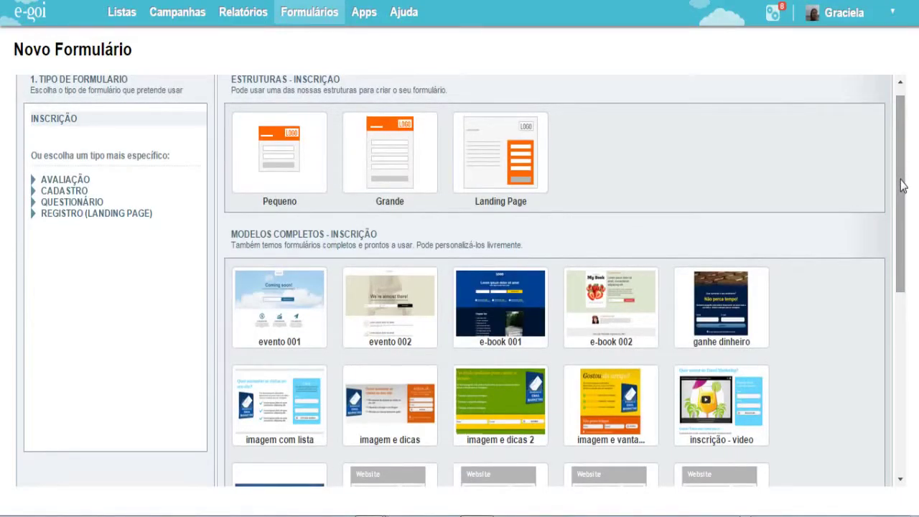
pyautogui.moveTo(904, 186); pyautogui.dragTo(904, 224)
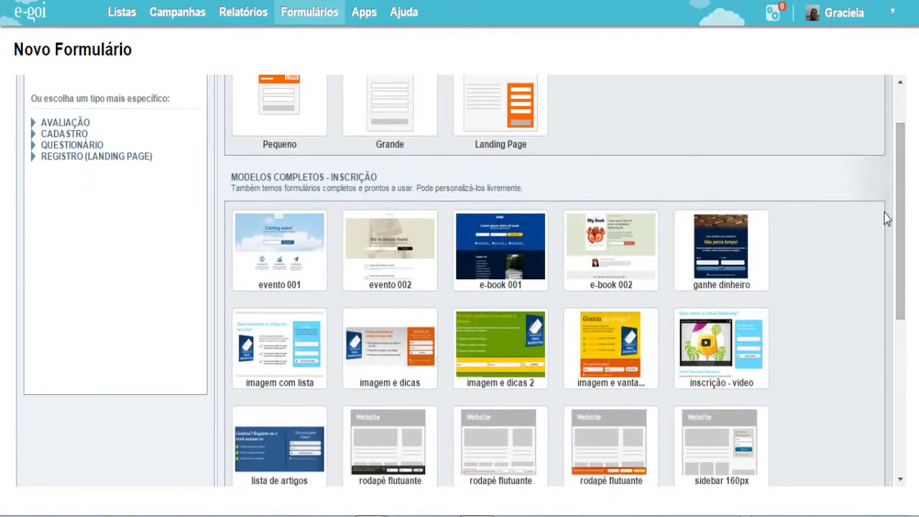
pyautogui.moveTo(903, 227); pyautogui.dragTo(907, 353)
pyautogui.scroll(-1, 906, 354)
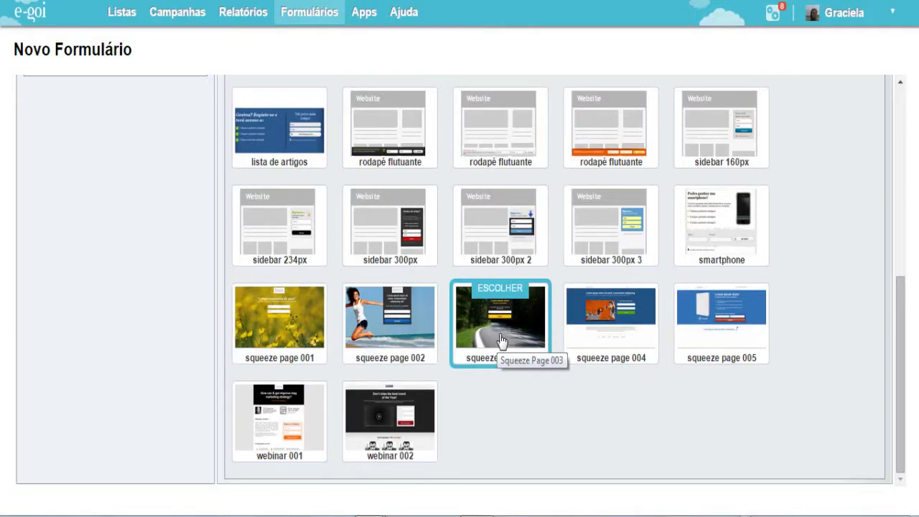
pyautogui.moveTo(898, 348); pyautogui.dragTo(912, 266)
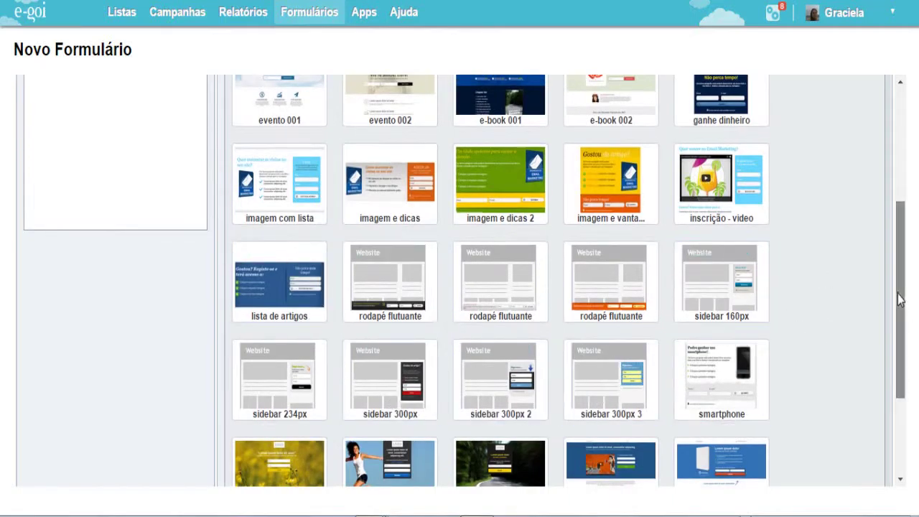
pyautogui.moveTo(898, 297); pyautogui.dragTo(905, 174)
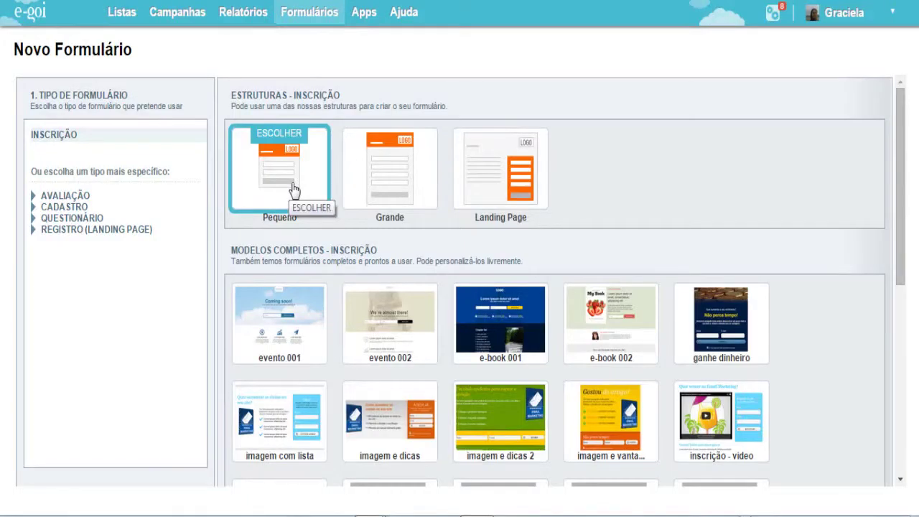
pyautogui.click(293, 189)
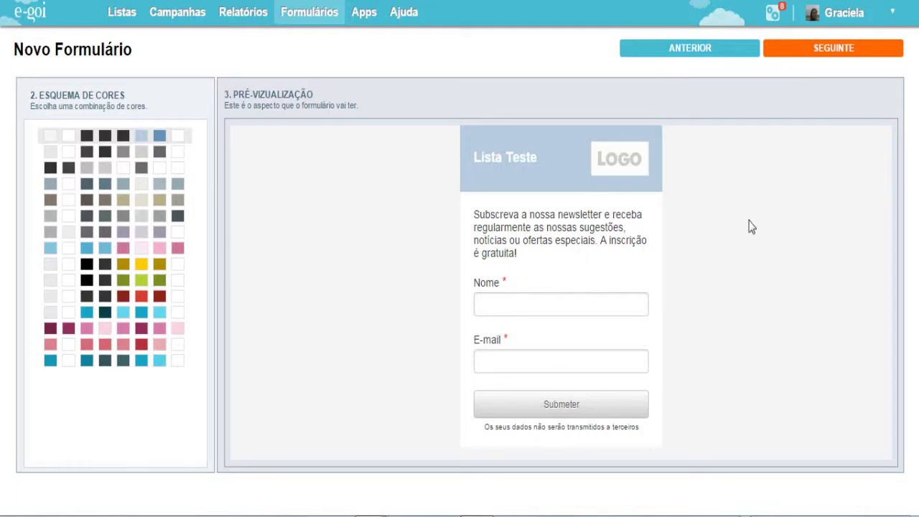
pyautogui.click(823, 57)
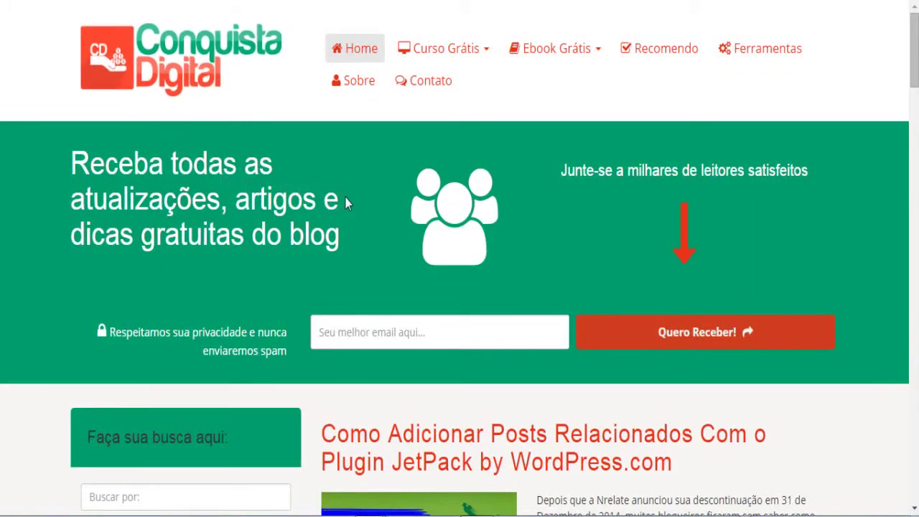
# Look through the Conquista Digital blog's home page, examining its signup area and sidebar for possible form placement
pyautogui.scroll(-8, 346, 204)
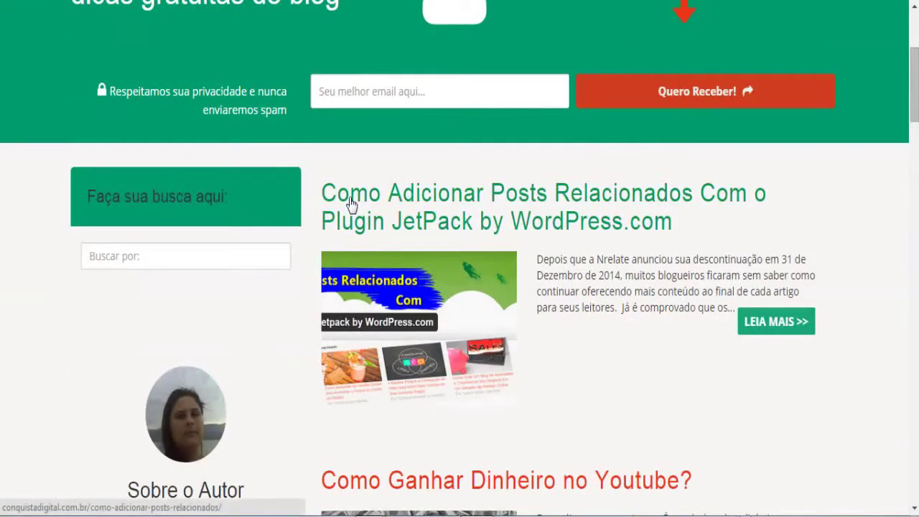
pyautogui.scroll(-2, 352, 206)
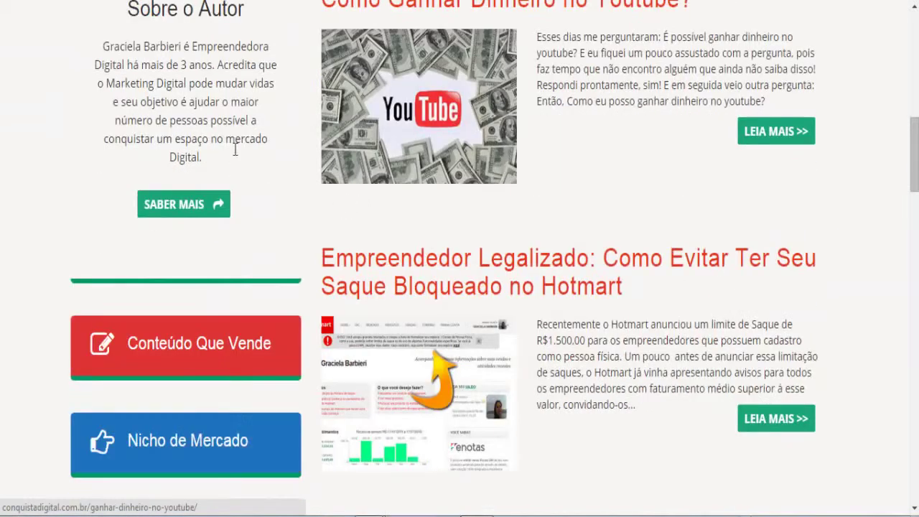
pyautogui.scroll(1, 234, 149)
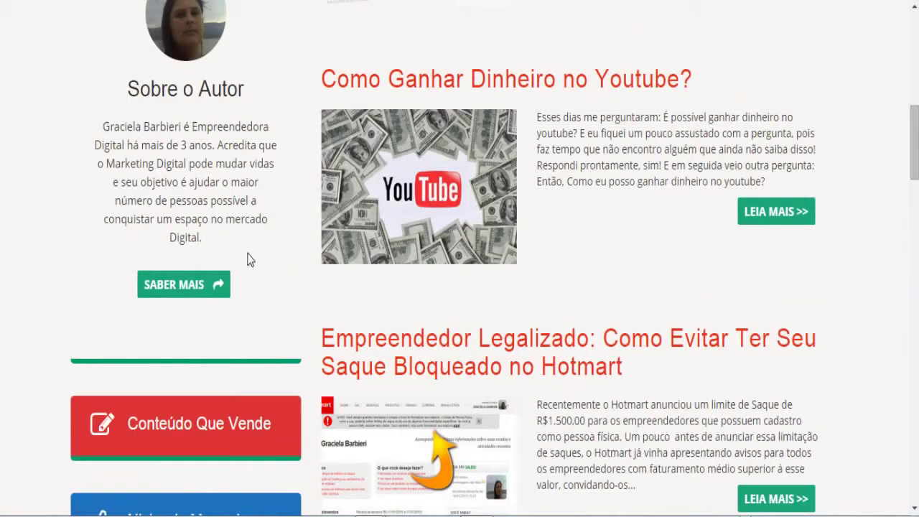
pyautogui.scroll(-10, 260, 232)
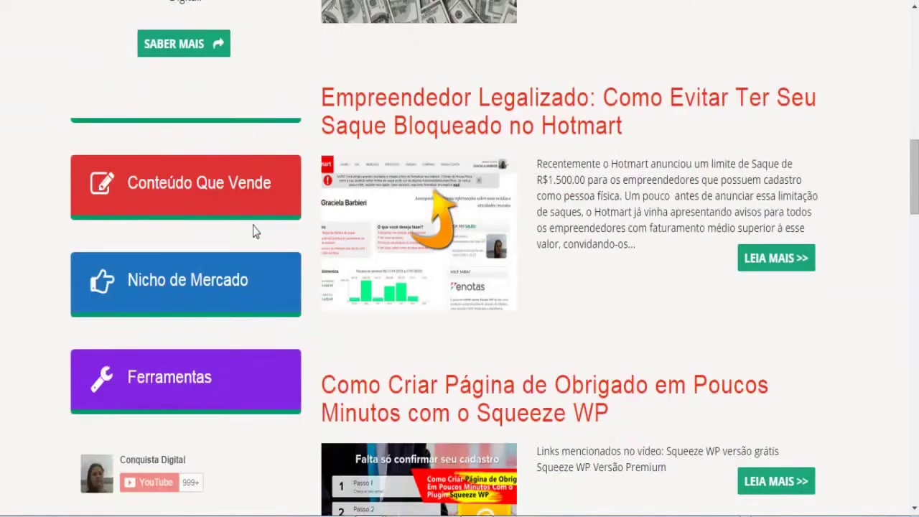
pyautogui.scroll(-5, 258, 231)
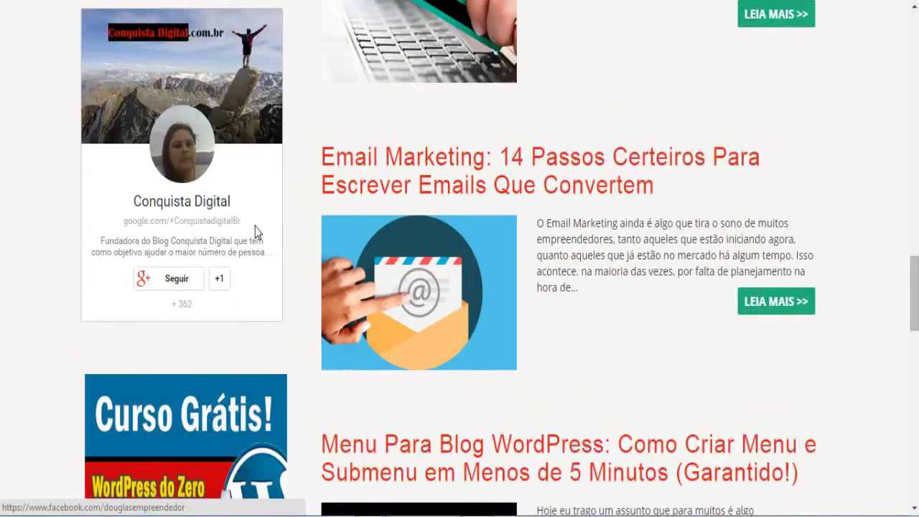
pyautogui.scroll(-1, 259, 231)
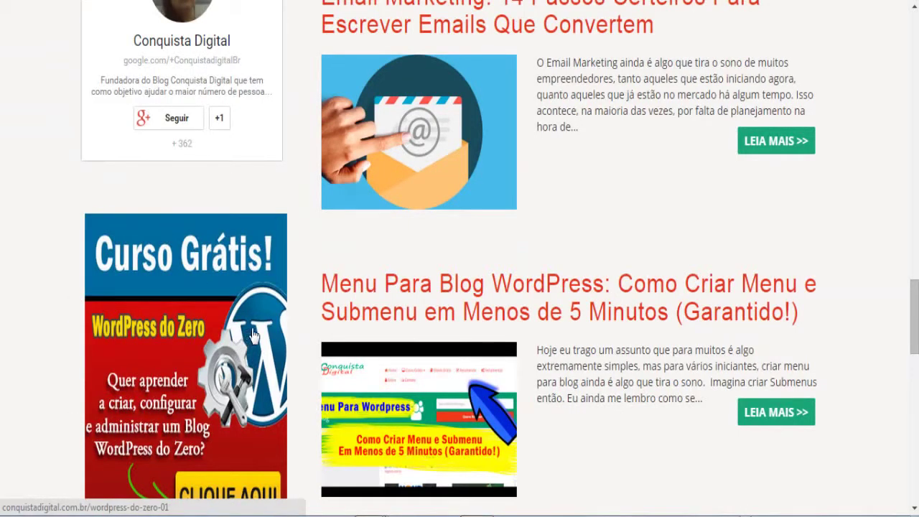
pyautogui.scroll(3, 276, 323)
pyautogui.scroll(6, 314, 170)
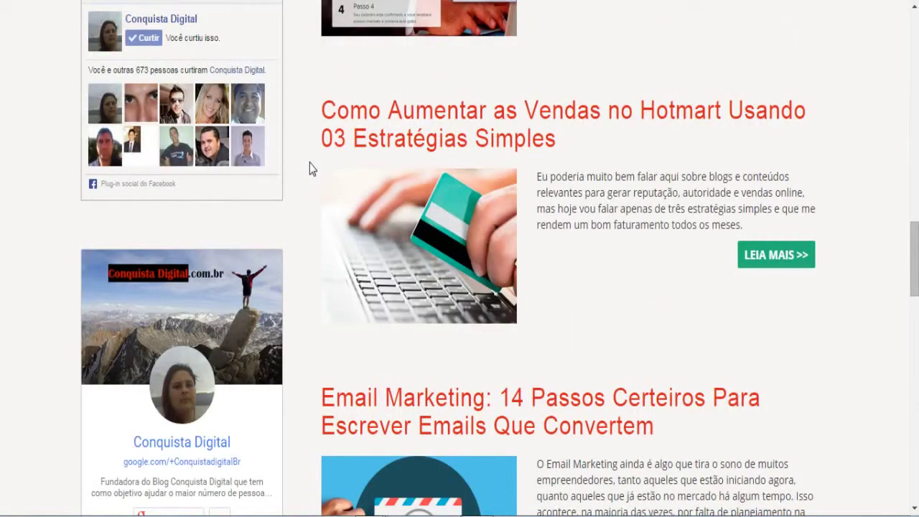
pyautogui.scroll(4, 254, 61)
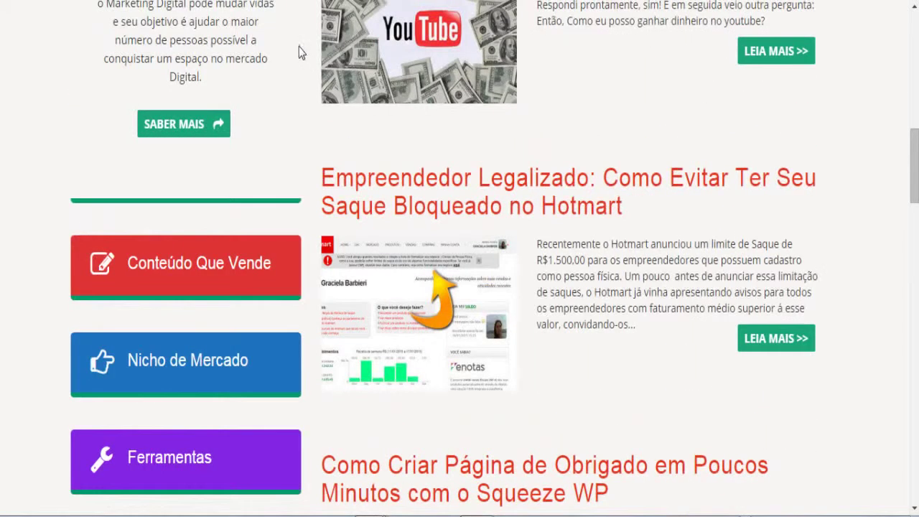
pyautogui.scroll(3, 298, 61)
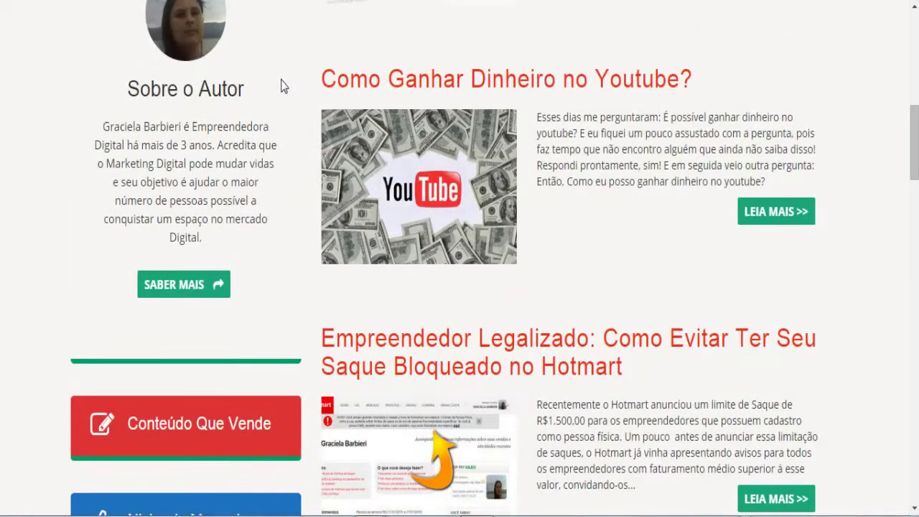
pyautogui.scroll(2, 108, 132)
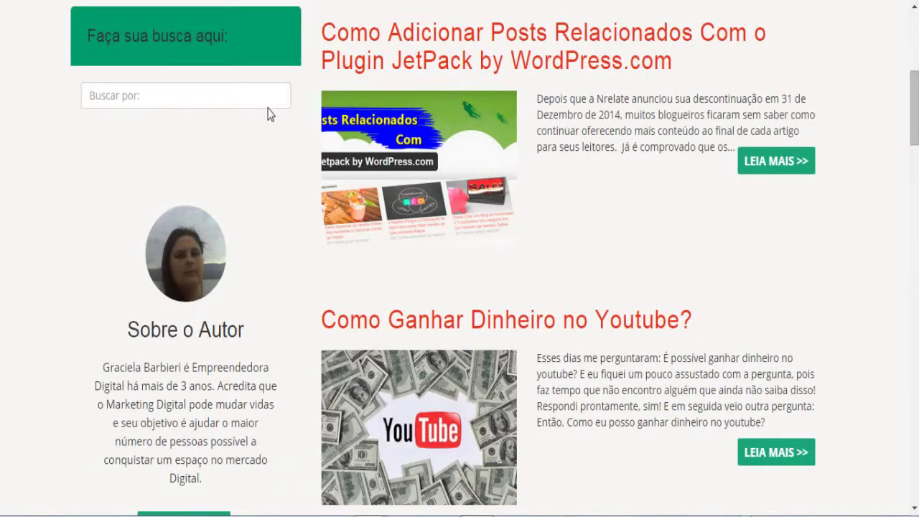
pyautogui.scroll(2, 95, 123)
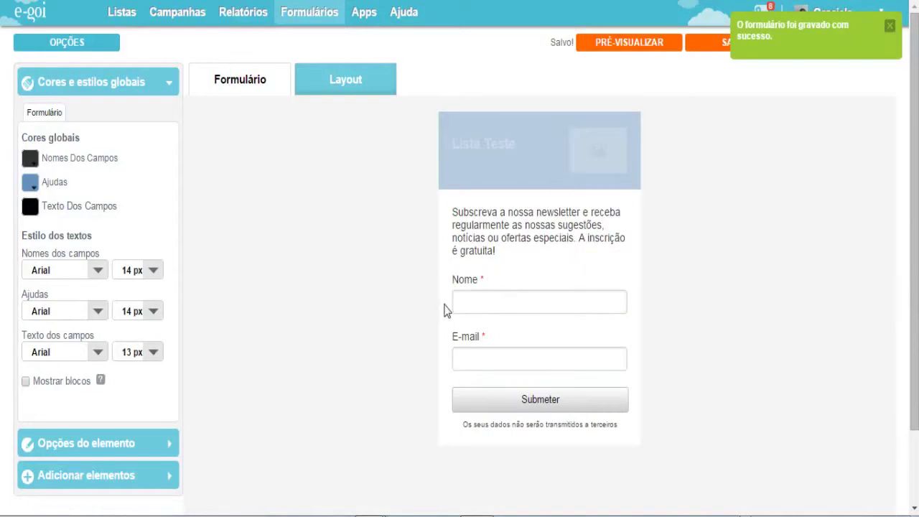
# Replace the form's introductory newsletter text with "Pegue Seu E-book grátis!"
pyautogui.moveTo(550, 281)
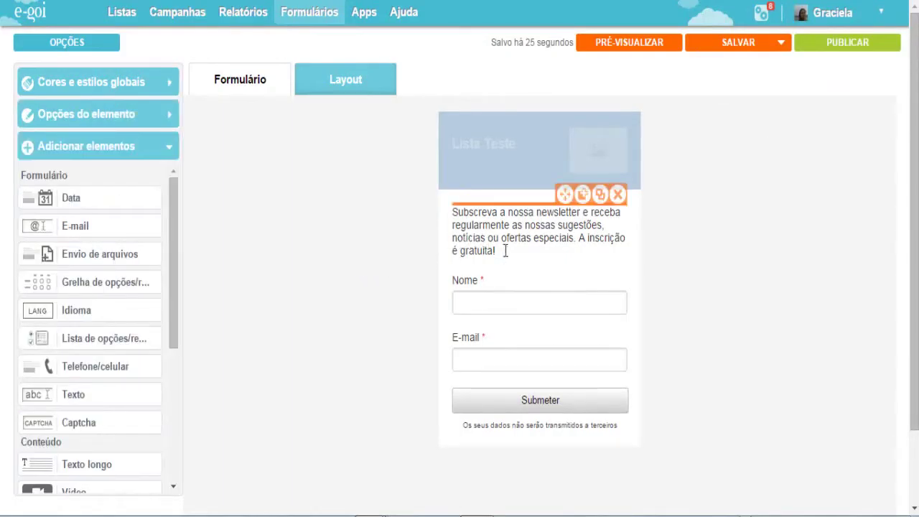
pyautogui.click(505, 250)
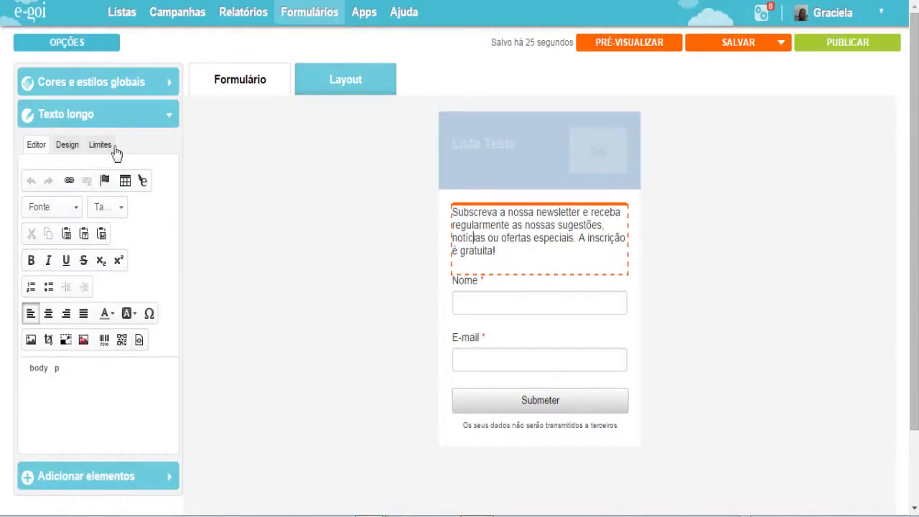
pyautogui.moveTo(499, 262)
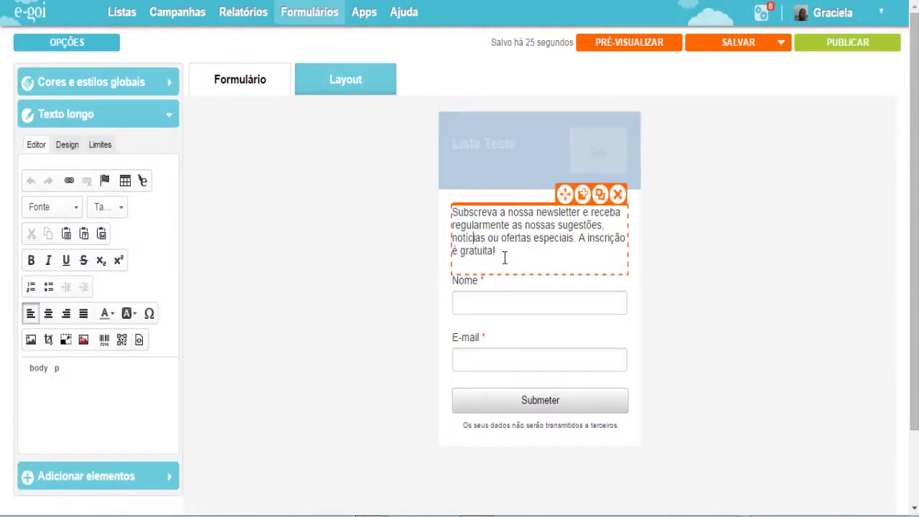
pyautogui.moveTo(505, 258); pyautogui.dragTo(447, 210)
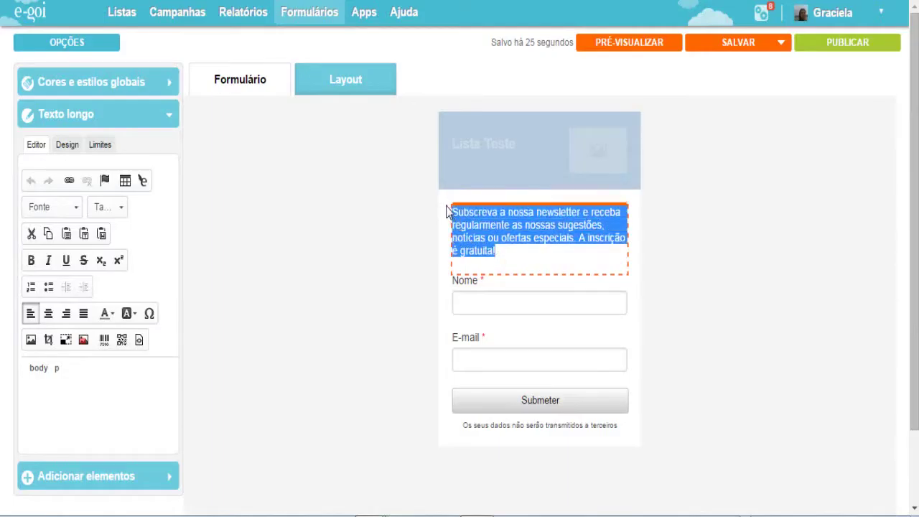
pyautogui.write('Pegue')
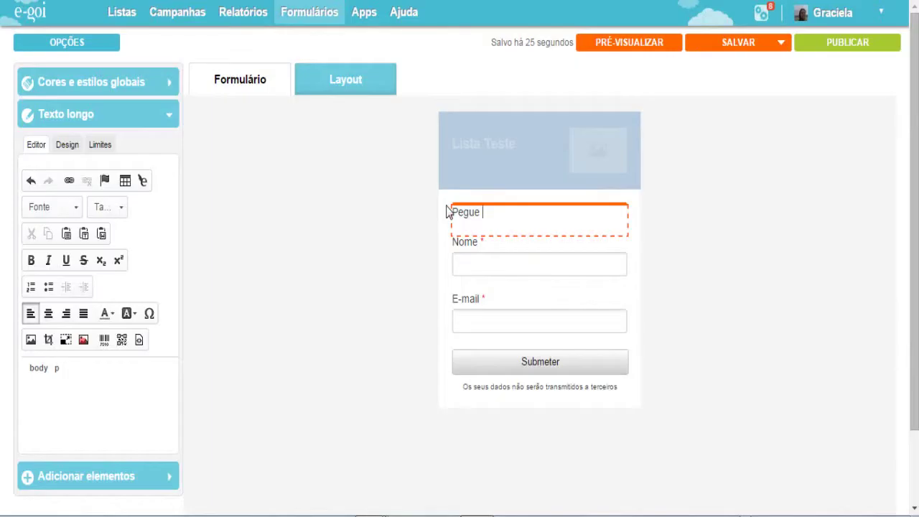
pyautogui.write(' Seu E-book grátis!')
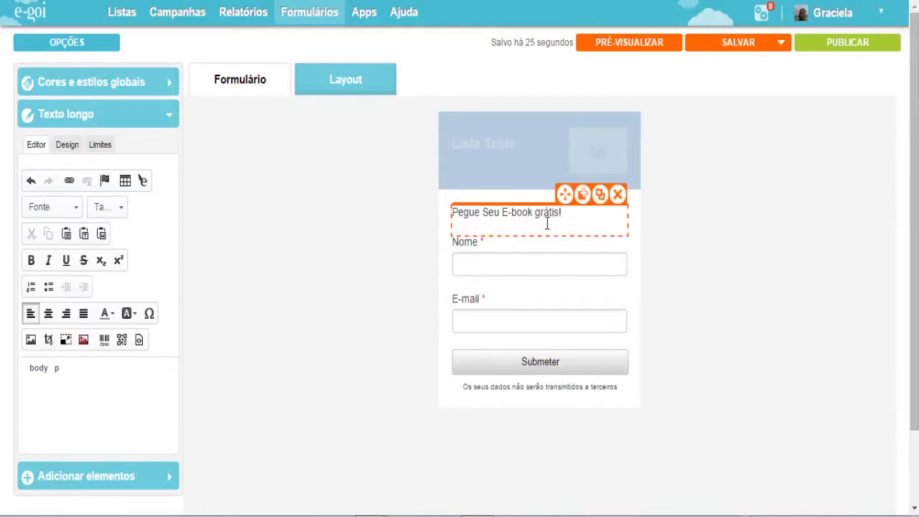
# Make the text "Pegue Seu E-book grátis!" centred and bold, and look through the available fonts
pyautogui.moveTo(573, 222); pyautogui.dragTo(412, 215)
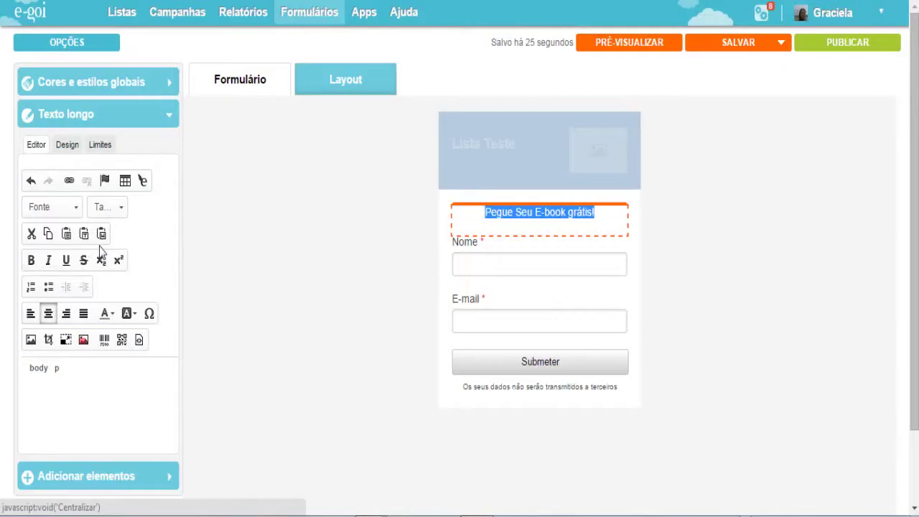
pyautogui.hotkey('ctrl', 'e')
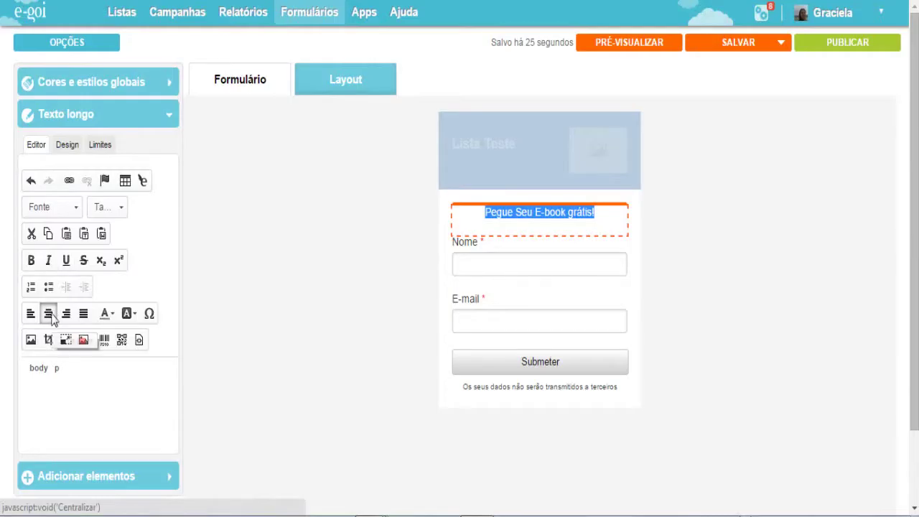
pyautogui.click(32, 263)
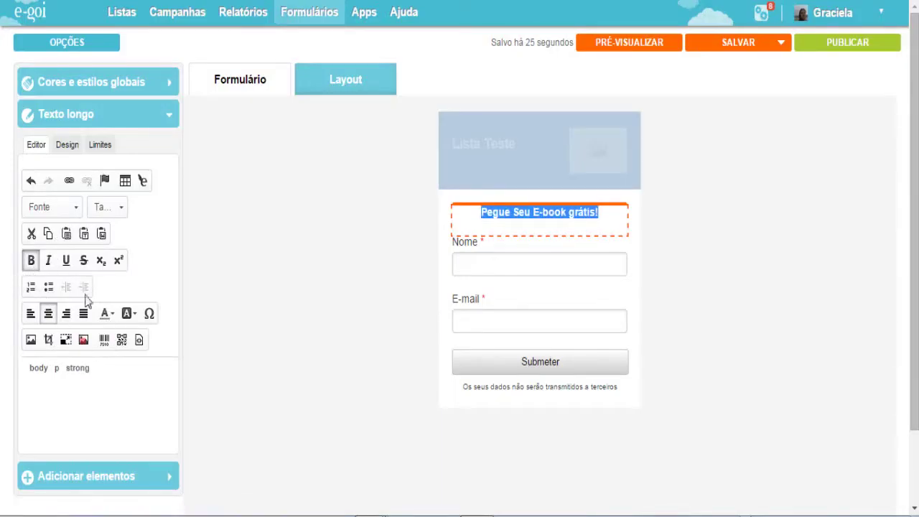
pyautogui.click(31, 260)
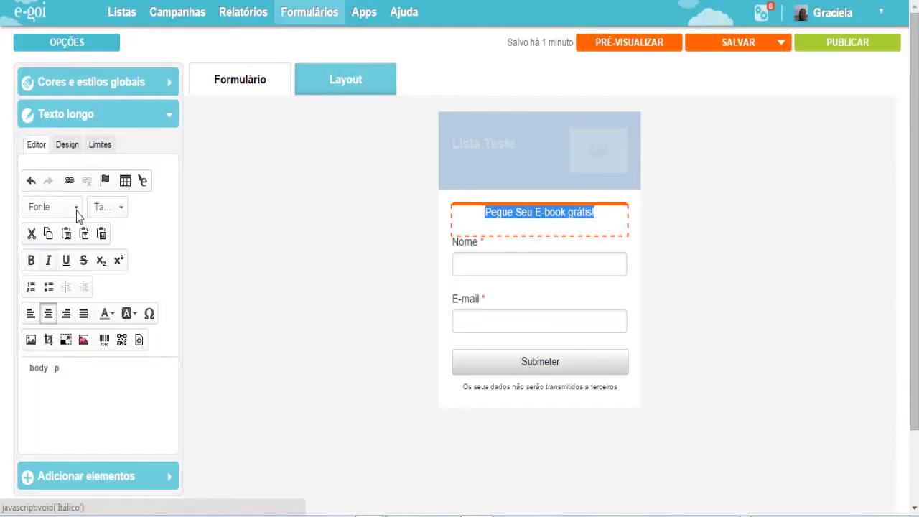
pyautogui.hotkey('ctrl', 'b')
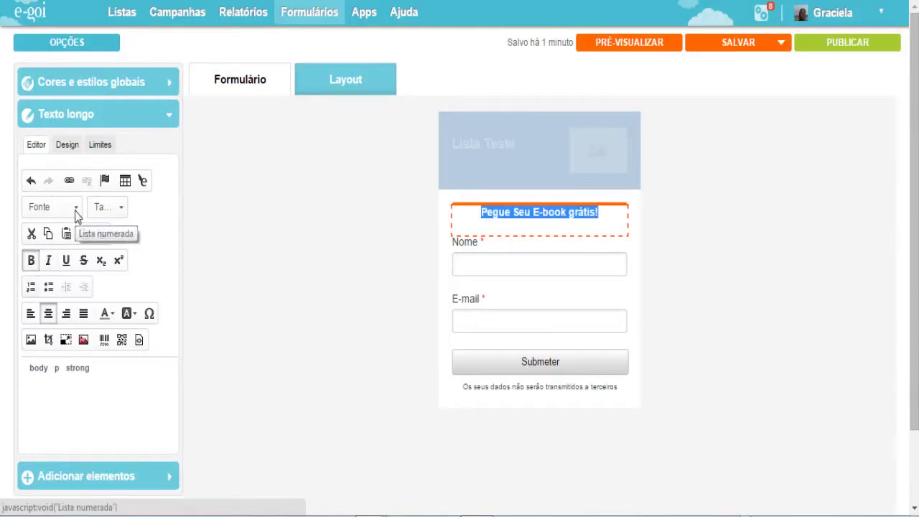
pyautogui.click(75, 208)
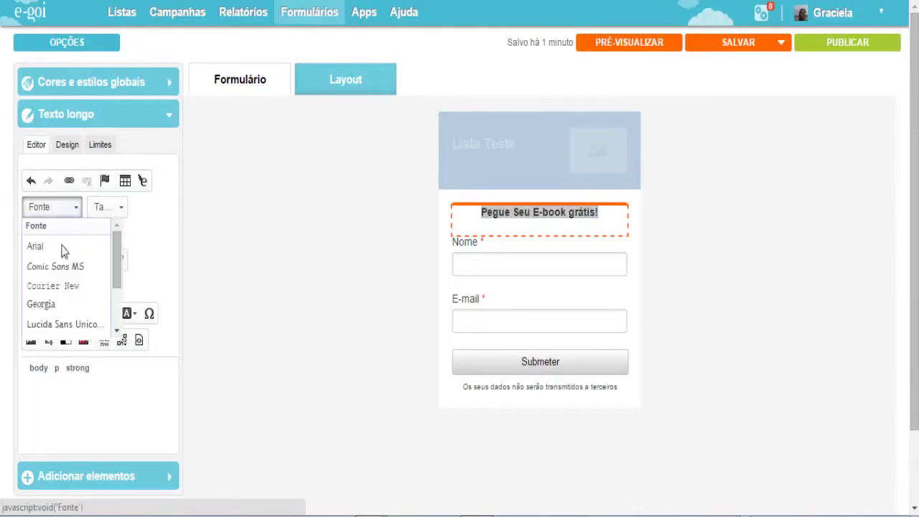
pyautogui.click(36, 304)
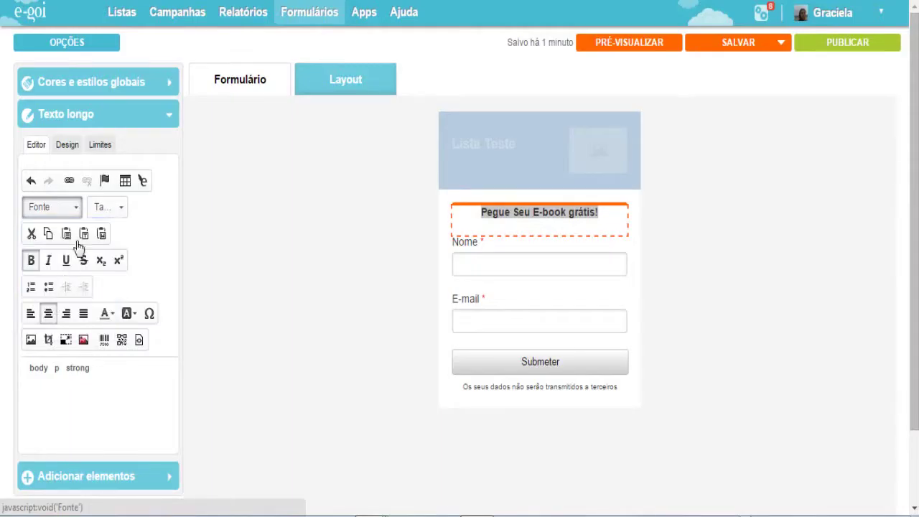
# Try sizes 24 and 22 for the "Pegue Seu E-book grátis!" text, settle on size 20 and centre it
pyautogui.click(121, 207)
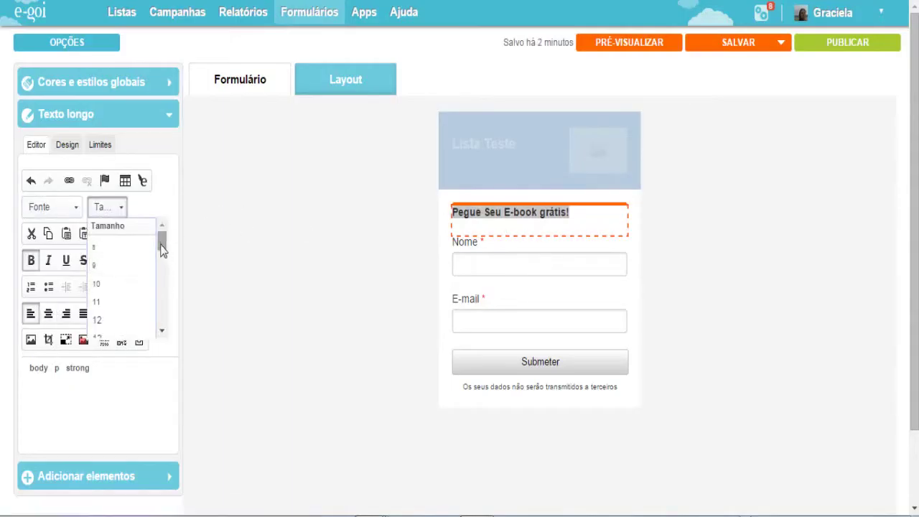
pyautogui.moveTo(162, 250); pyautogui.dragTo(159, 287)
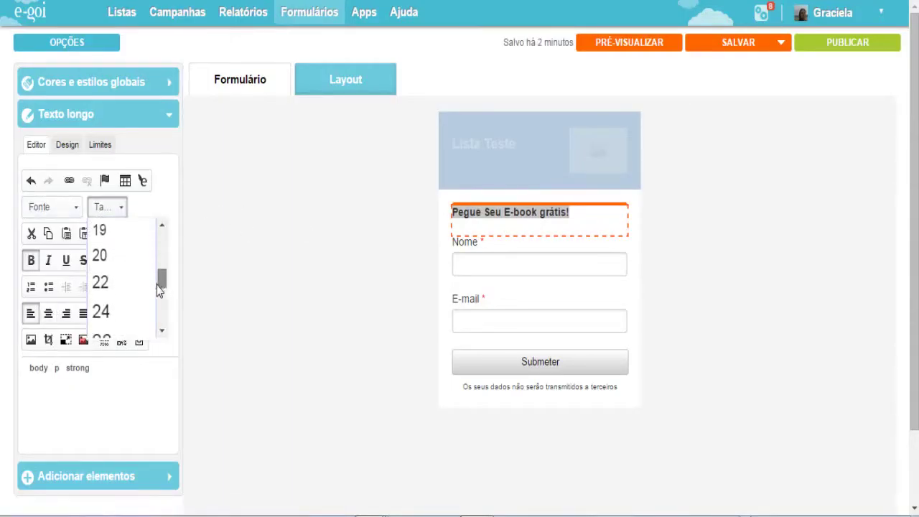
pyautogui.click(100, 311)
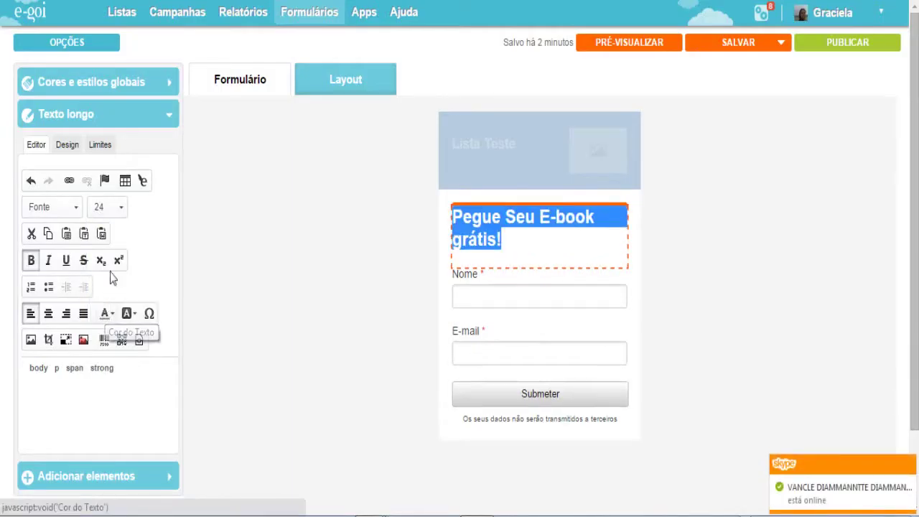
pyautogui.click(122, 208)
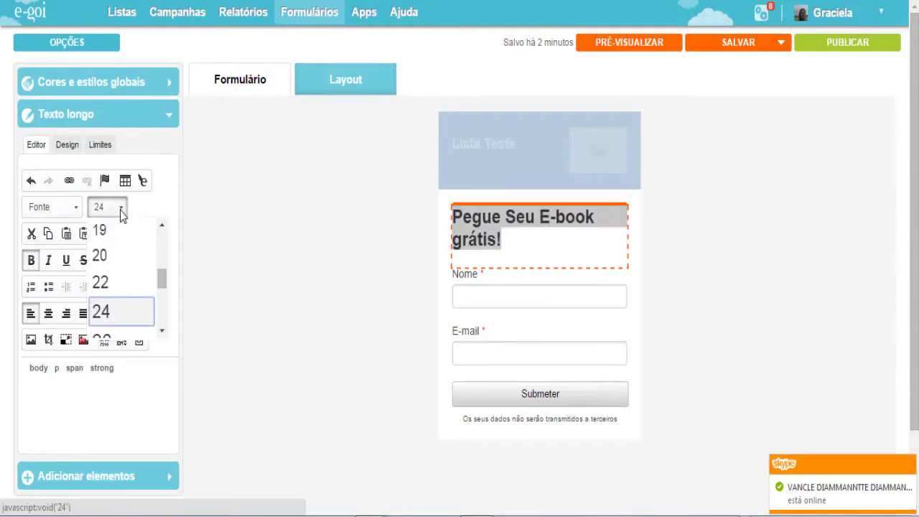
pyautogui.click(107, 288)
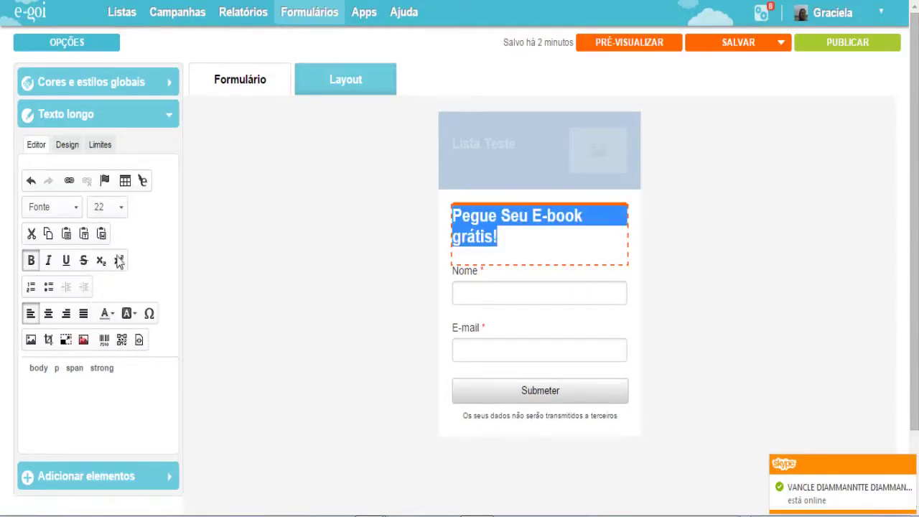
pyautogui.click(122, 210)
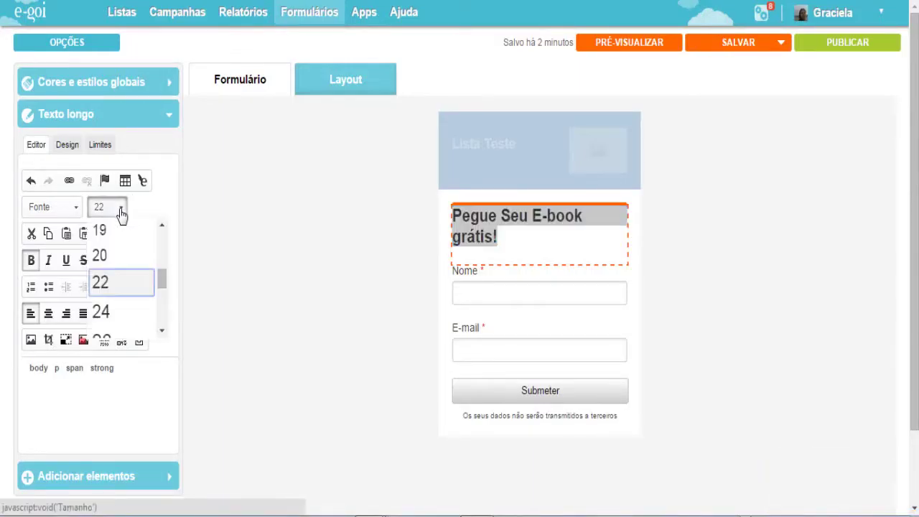
pyautogui.click(103, 260)
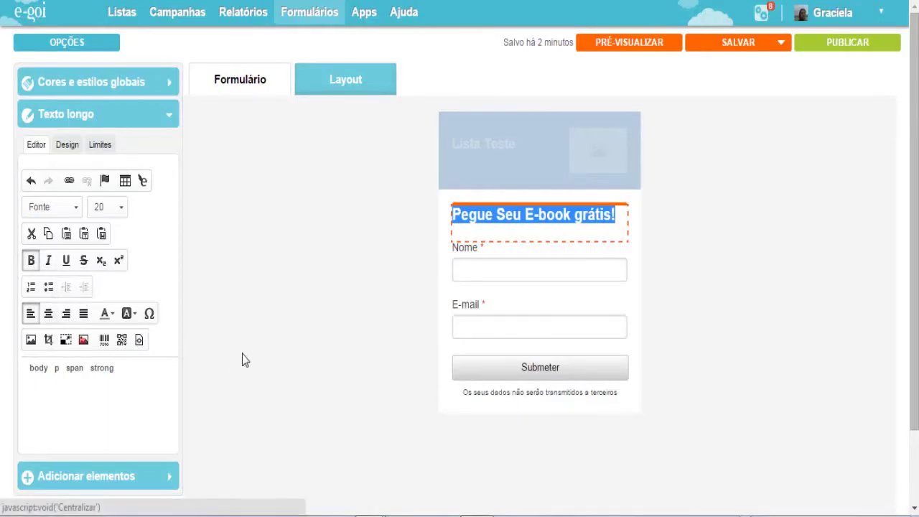
pyautogui.click(48, 316)
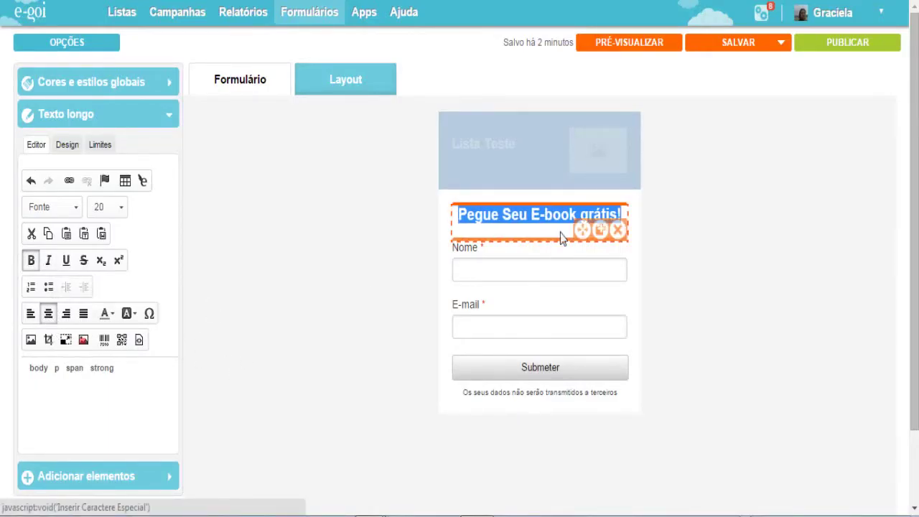
# Colour the whole "Pegue Seu E-book grátis!" text red
pyautogui.click(544, 223)
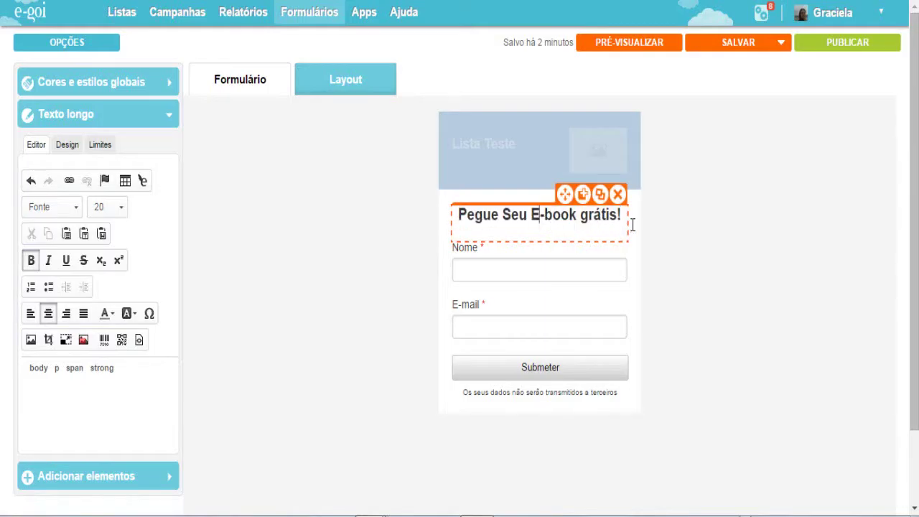
pyautogui.moveTo(624, 218); pyautogui.dragTo(453, 223)
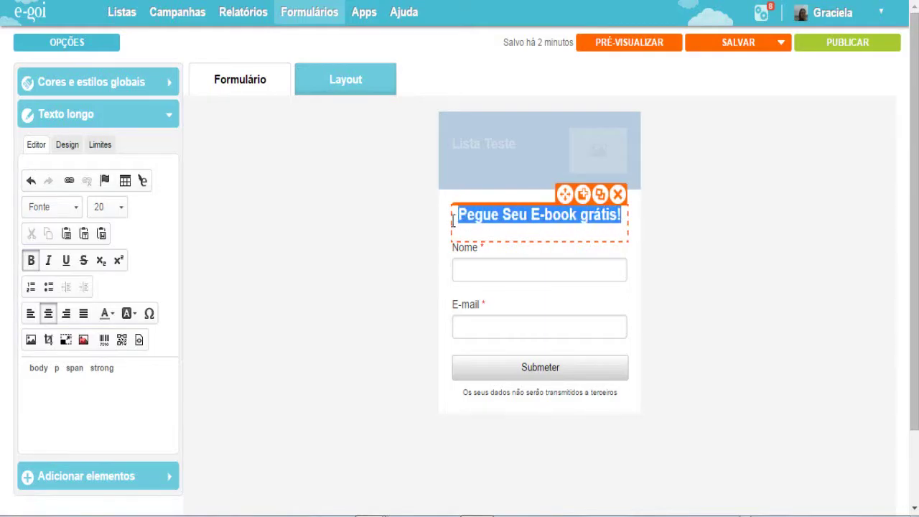
pyautogui.click(109, 315)
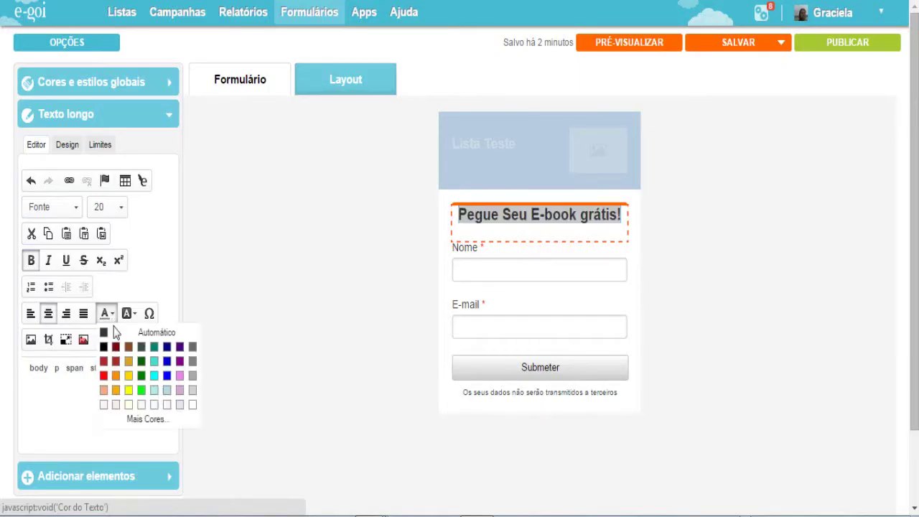
pyautogui.click(104, 376)
pyautogui.click(517, 227)
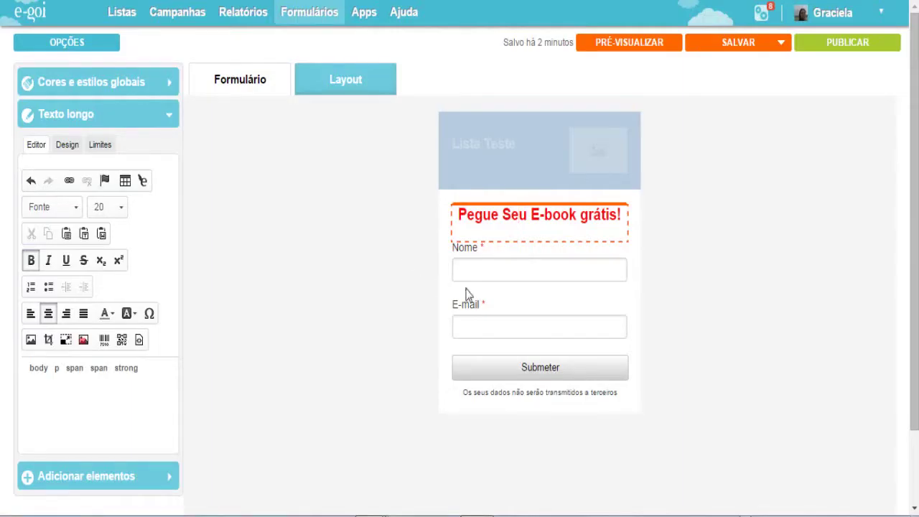
# Open the options of the form's Nome field and associate it with Primeiro nome
pyautogui.click(508, 286)
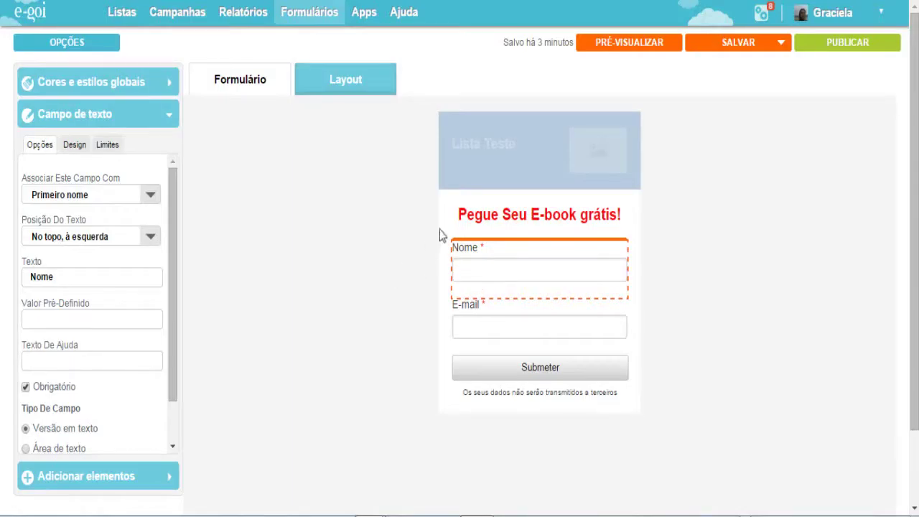
pyautogui.moveTo(496, 298)
pyautogui.moveTo(23, 178); pyautogui.dragTo(141, 177)
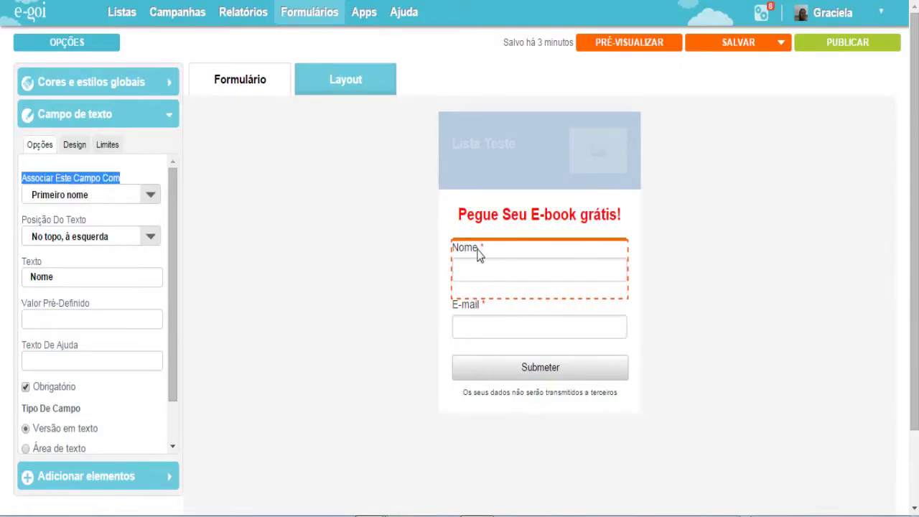
pyautogui.click(89, 209)
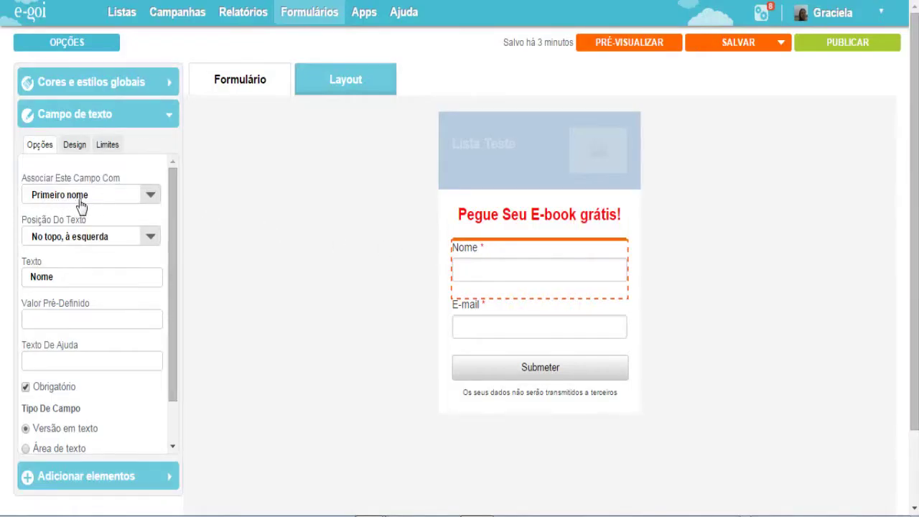
pyautogui.click(152, 204)
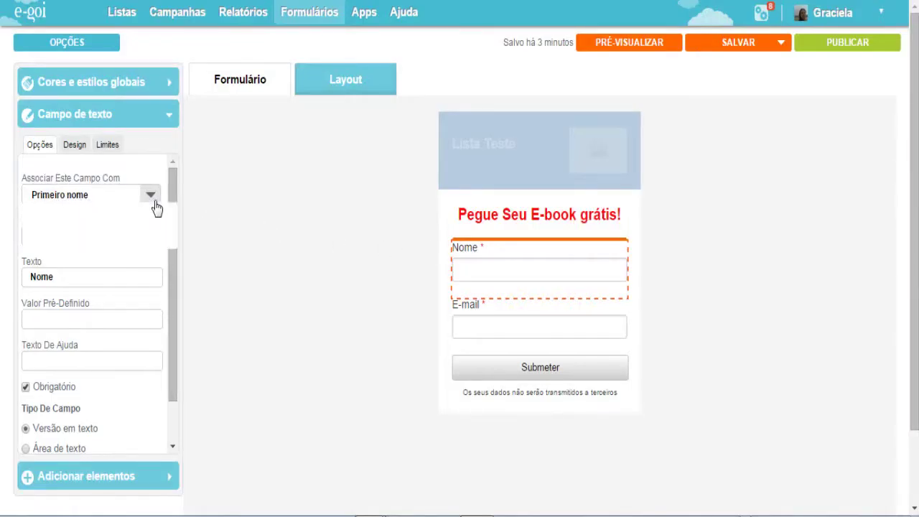
pyautogui.click(133, 204)
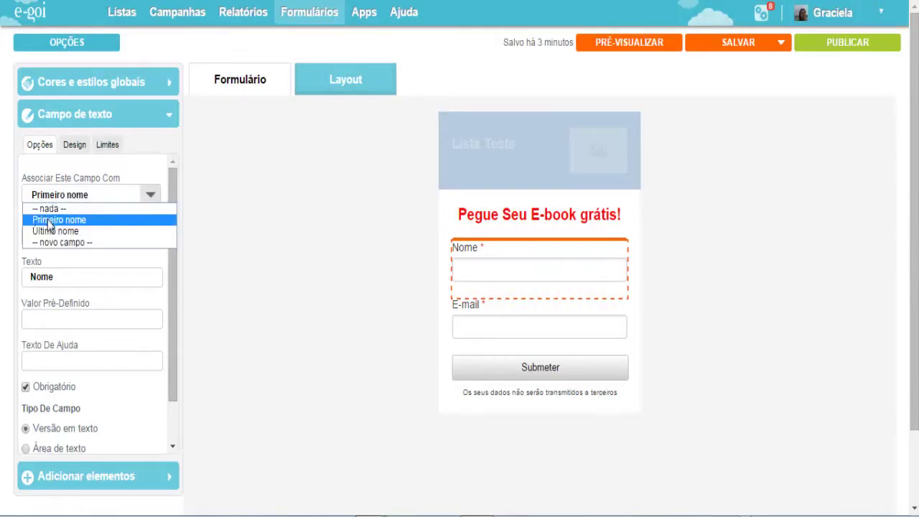
pyautogui.click(86, 220)
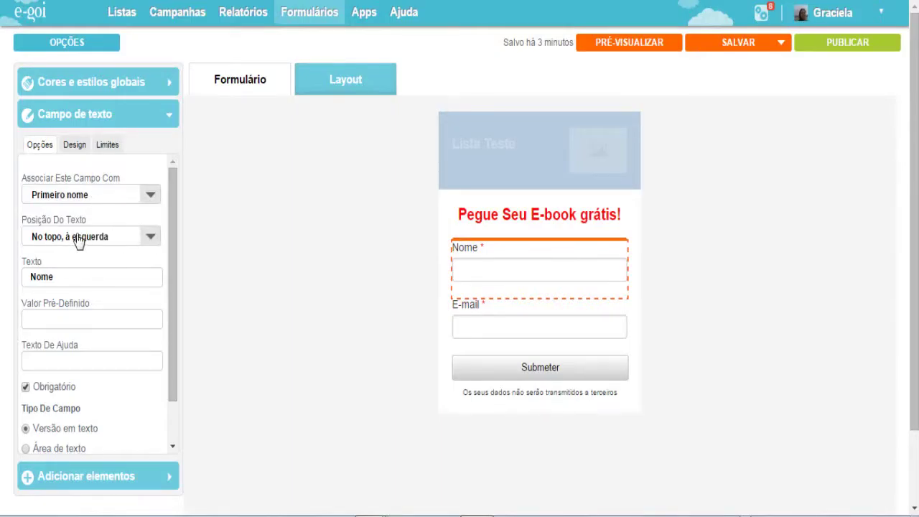
# Try the text position "No topo, à direita" for the Nome field and settle on "Dentro"
pyautogui.click(150, 239)
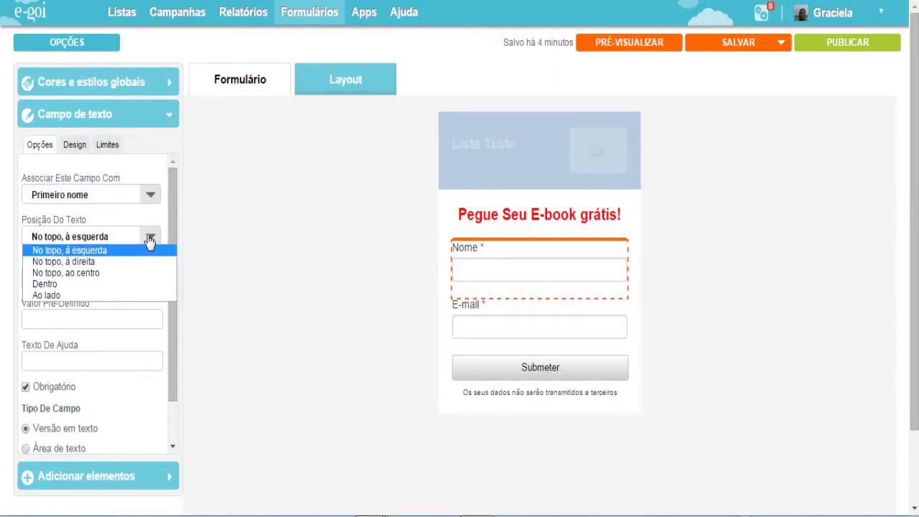
pyautogui.click(73, 263)
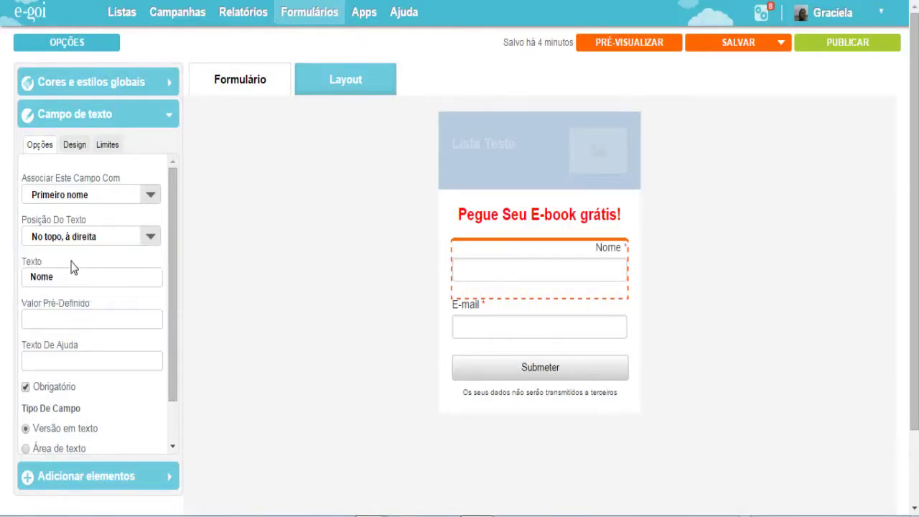
pyautogui.click(150, 239)
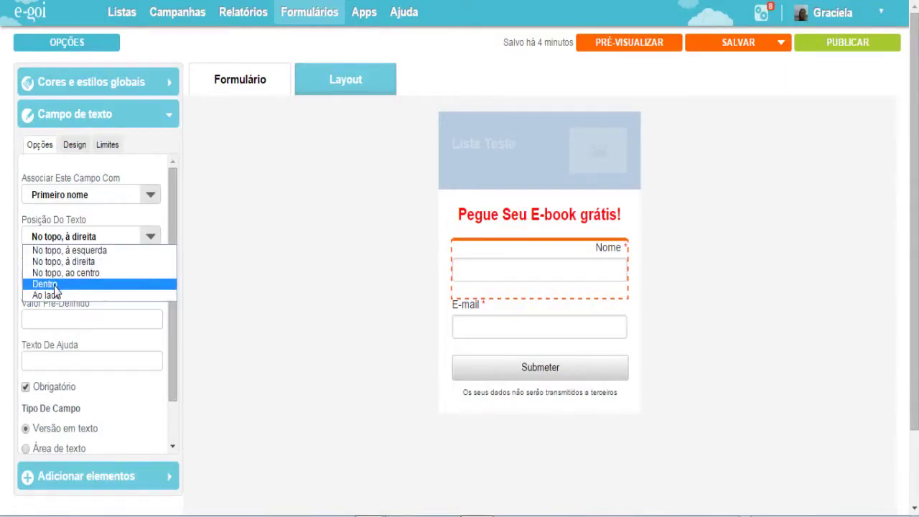
pyautogui.click(487, 280)
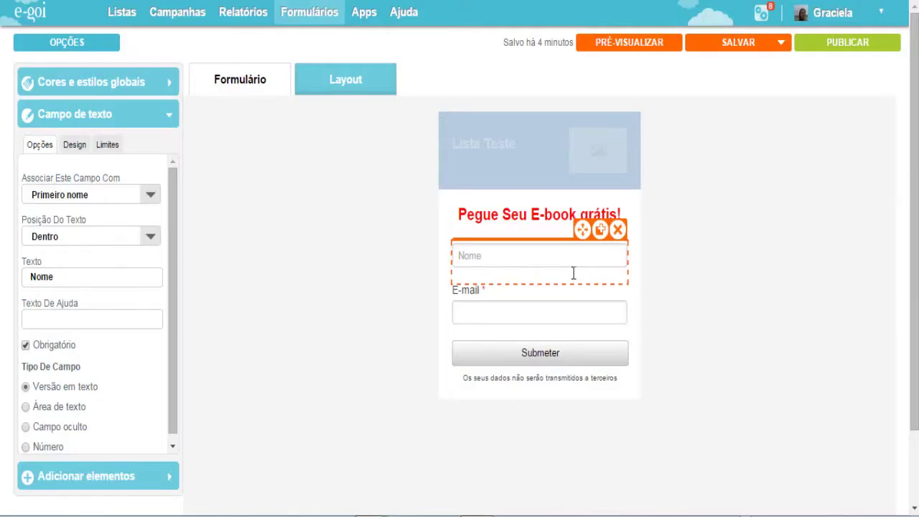
# Remove the Nome field from the form and confirm the removal
pyautogui.click(287, 278)
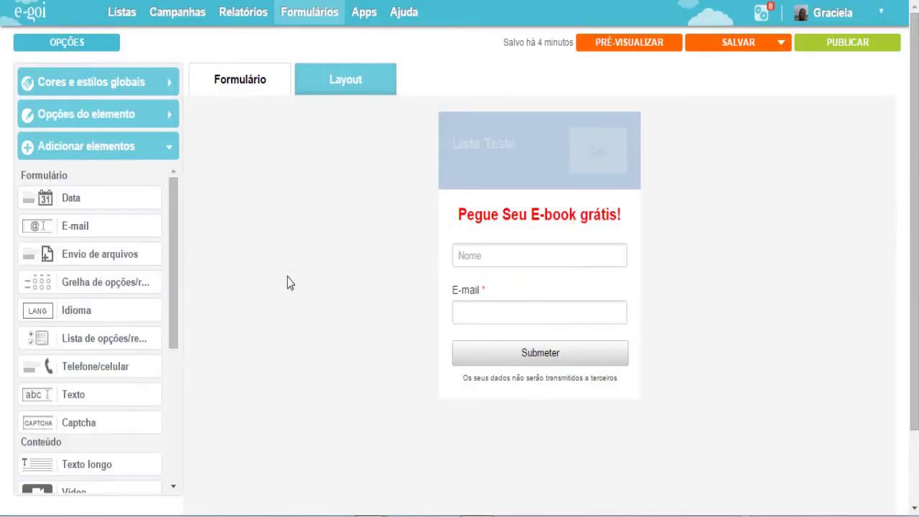
pyautogui.click(518, 267)
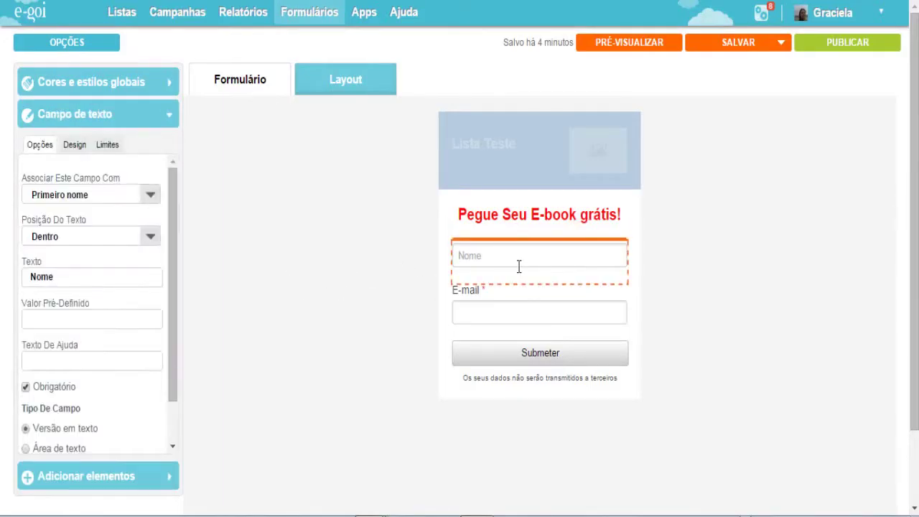
pyautogui.moveTo(630, 248)
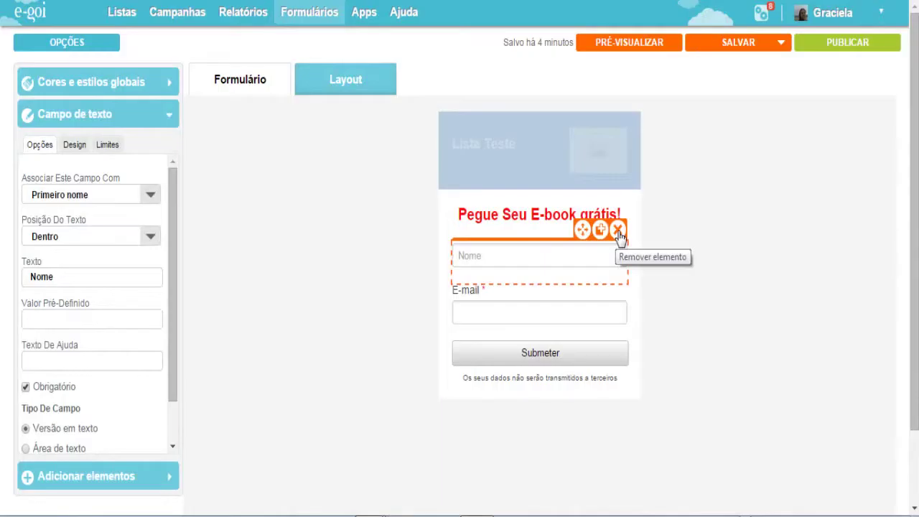
pyautogui.click(616, 233)
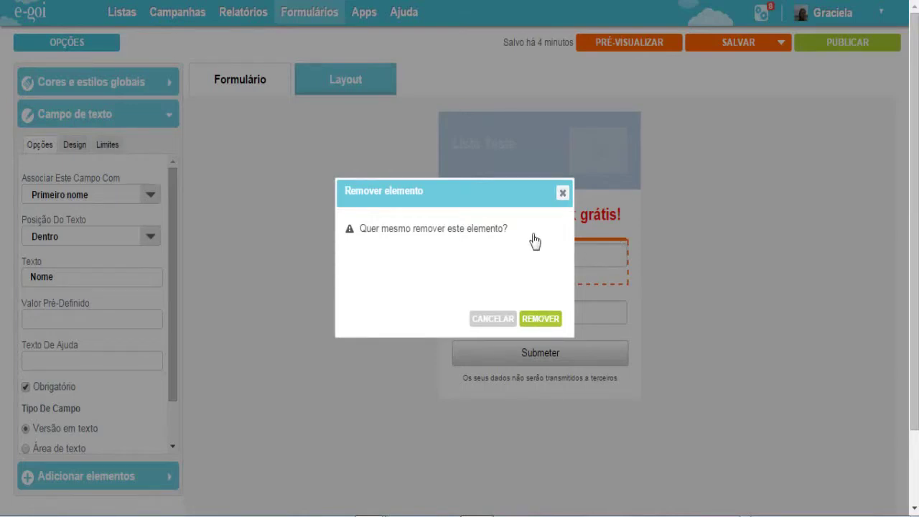
pyautogui.press('Return')
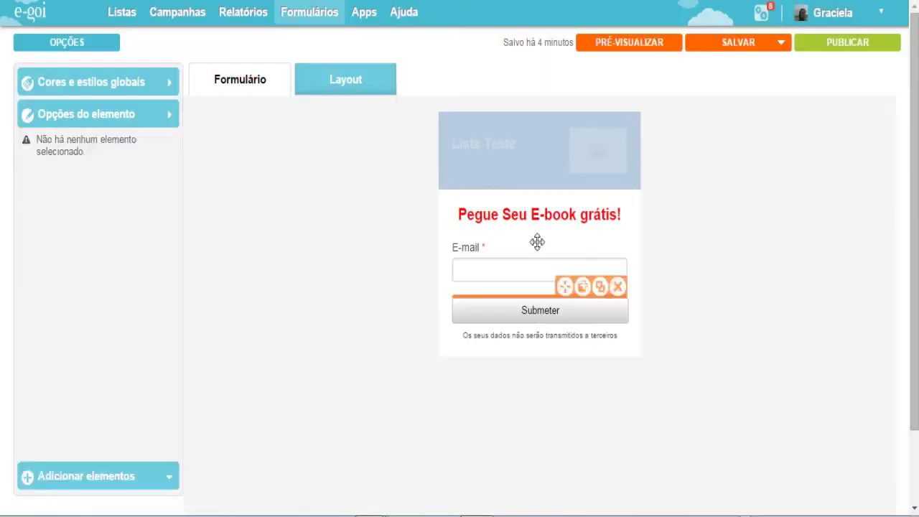
# Keep the E-mail field associated with E-mail and set its text position to "Dentro"
pyautogui.click(505, 273)
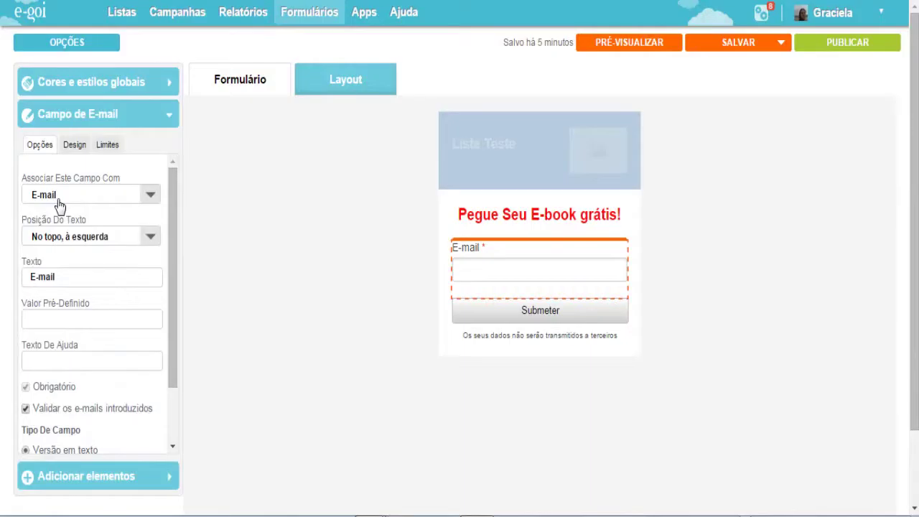
pyautogui.click(152, 196)
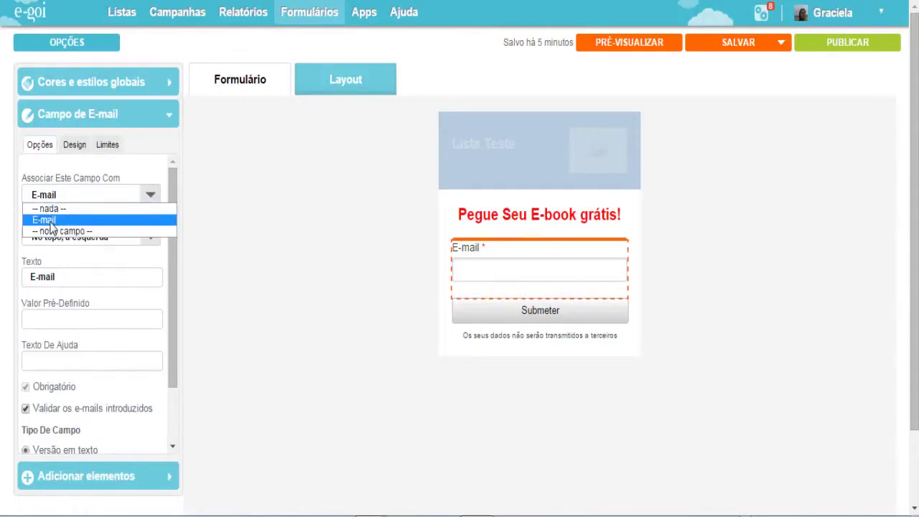
pyautogui.click(200, 202)
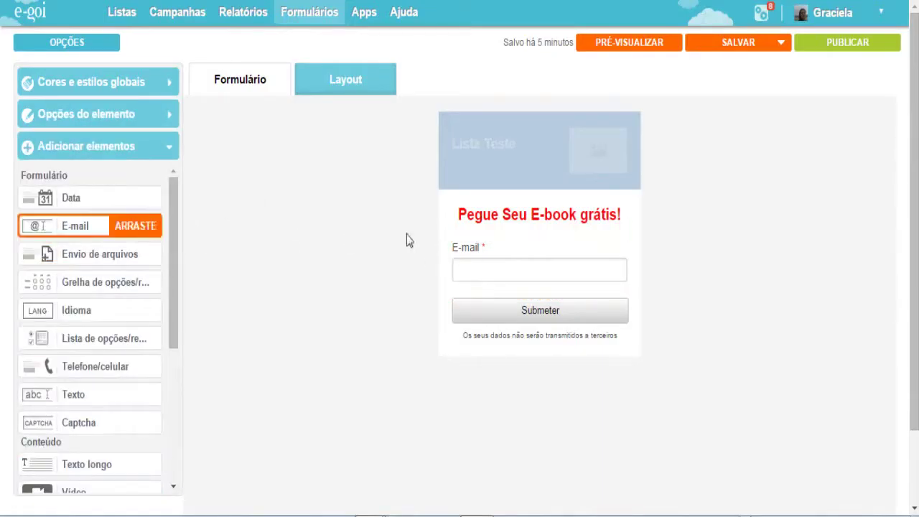
pyautogui.click(513, 270)
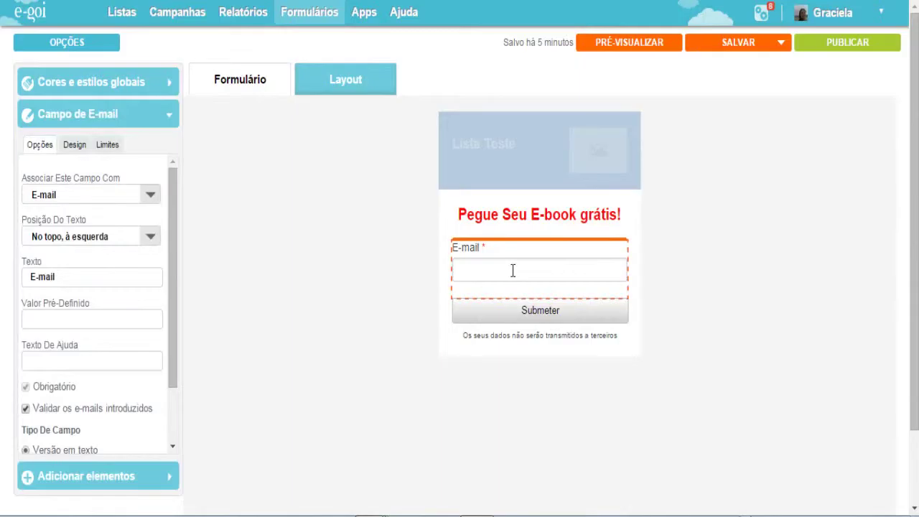
pyautogui.click(154, 241)
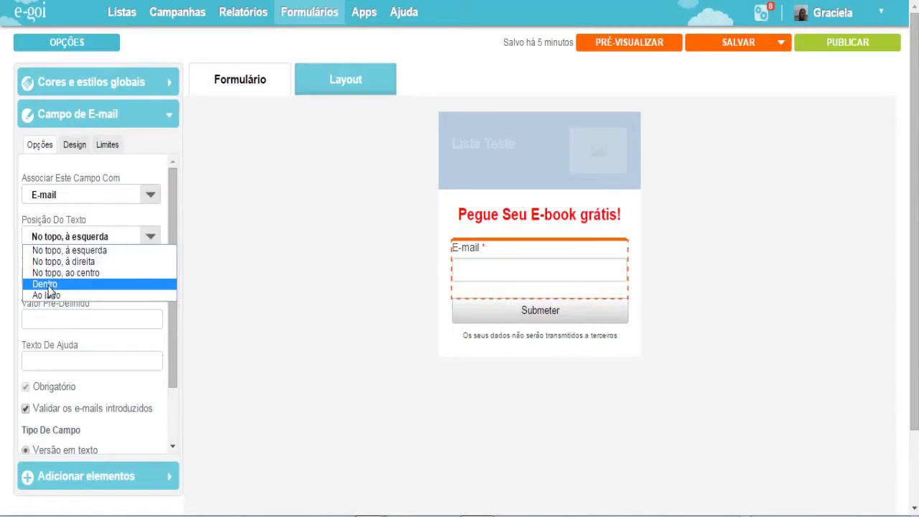
pyautogui.press('Escape')
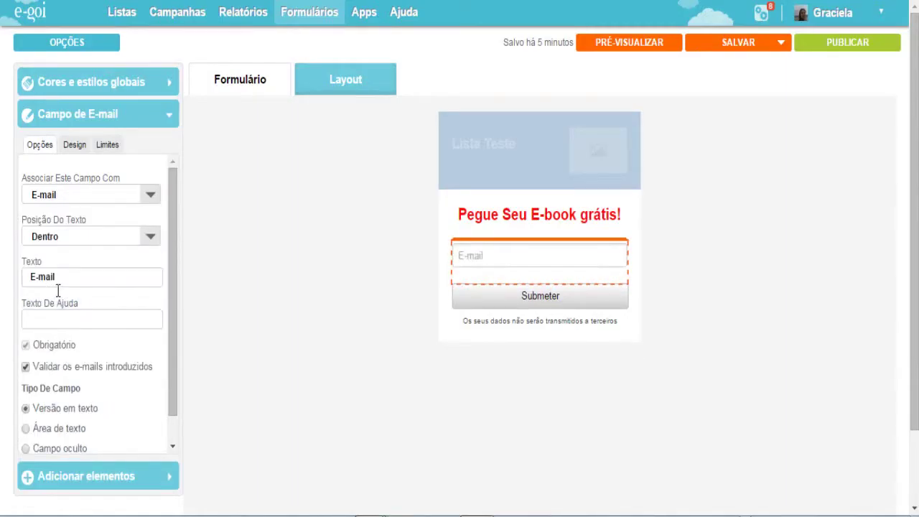
# Try "Seu Email Aqui" as the E-mail field's help text and clear it again
pyautogui.moveTo(507, 266)
pyautogui.write('Seu')
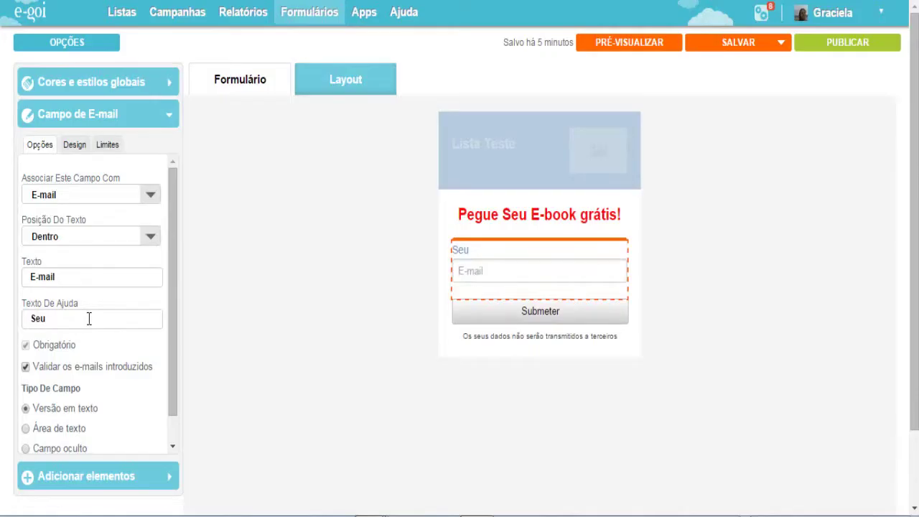
pyautogui.write(' Email Aqui')
pyautogui.moveTo(90, 319); pyautogui.dragTo(14, 321)
pyautogui.press('BackSpace')
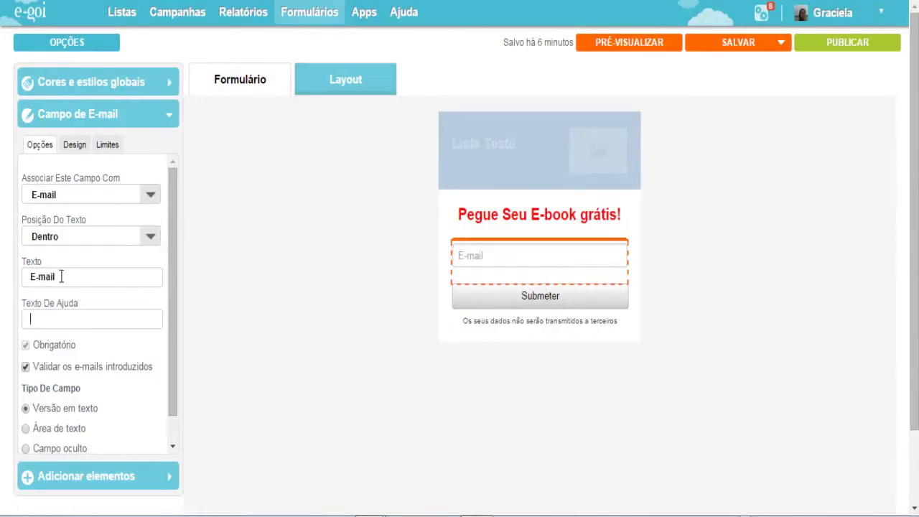
# Replace the E-mail field's text with "Seu email aqui..."
pyautogui.moveTo(47, 265); pyautogui.dragTo(22, 265)
pyautogui.tripleClick(74, 286)
pyautogui.write('Seu')
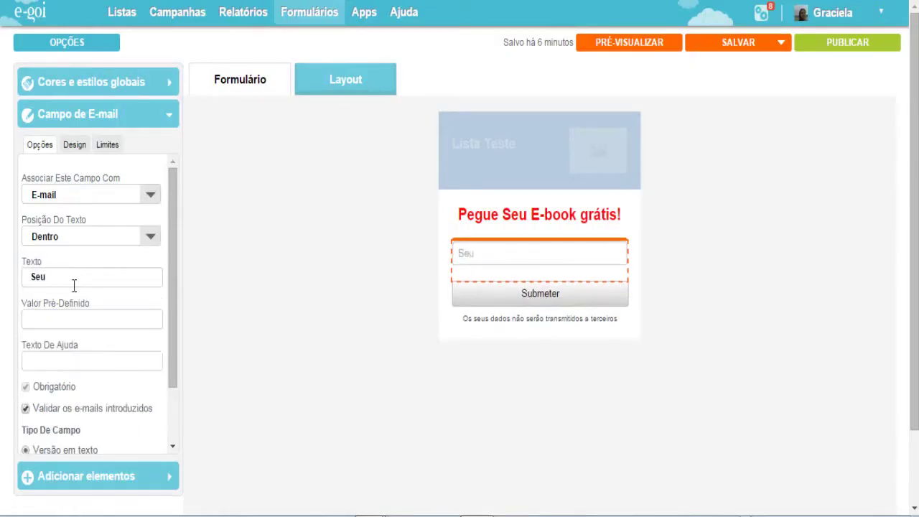
pyautogui.write(' email aqui...')
pyautogui.moveTo(544, 280)
# Add an image element between the "Pegue Seu E-book grátis!" heading and the e-mail field
pyautogui.click(50, 486)
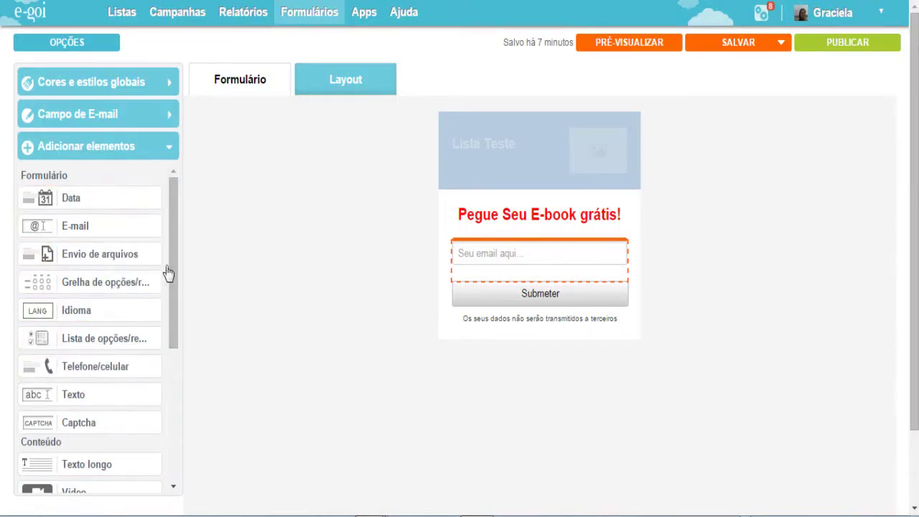
pyautogui.moveTo(174, 241); pyautogui.dragTo(172, 373)
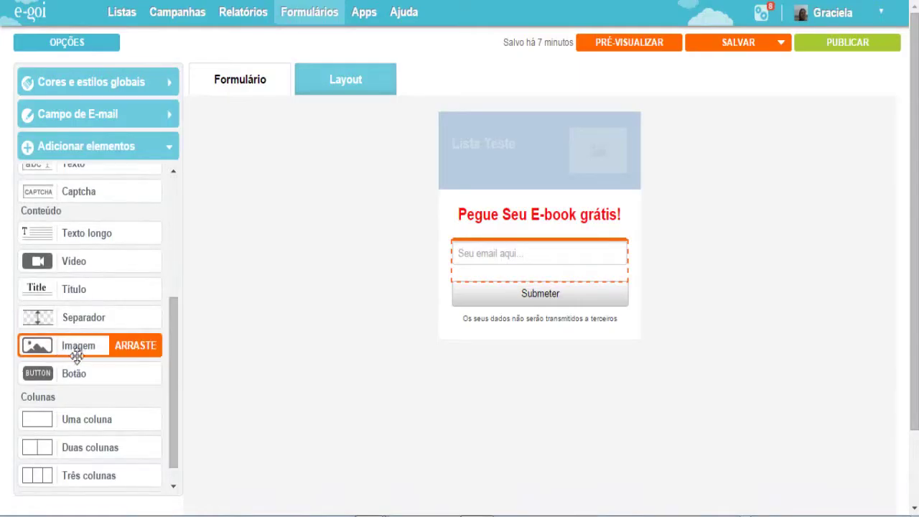
pyautogui.moveTo(76, 352); pyautogui.dragTo(501, 253)
pyautogui.moveTo(173, 287); pyautogui.dragTo(178, 259)
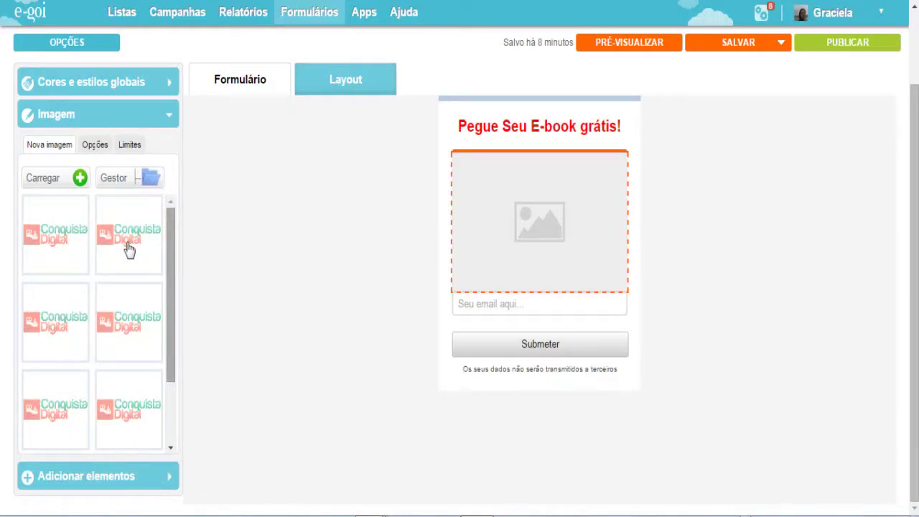
# Upload the upright e-book cover "eBook-Como-Aumentar-a-Lista-de-Emails" from Meus Livros, folder "Como Aumentar a Lista de Emails", into the image element
pyautogui.click(79, 178)
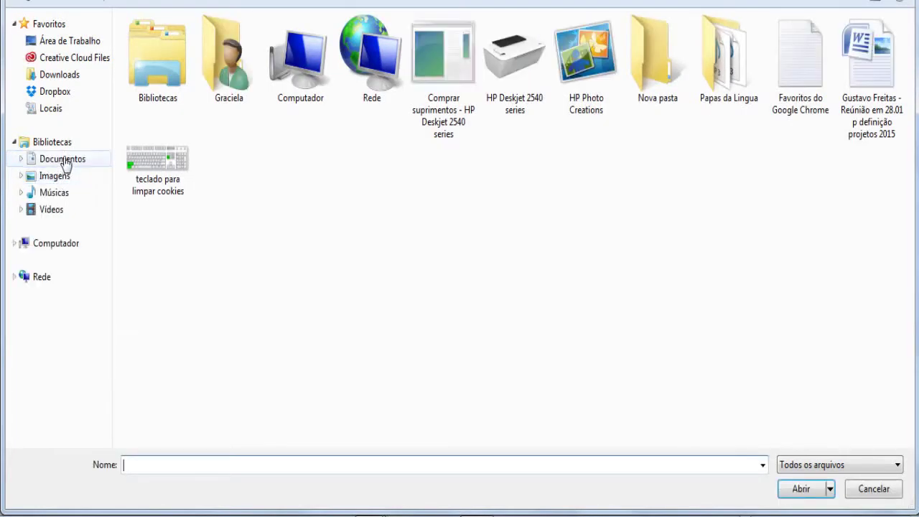
pyautogui.click(65, 263)
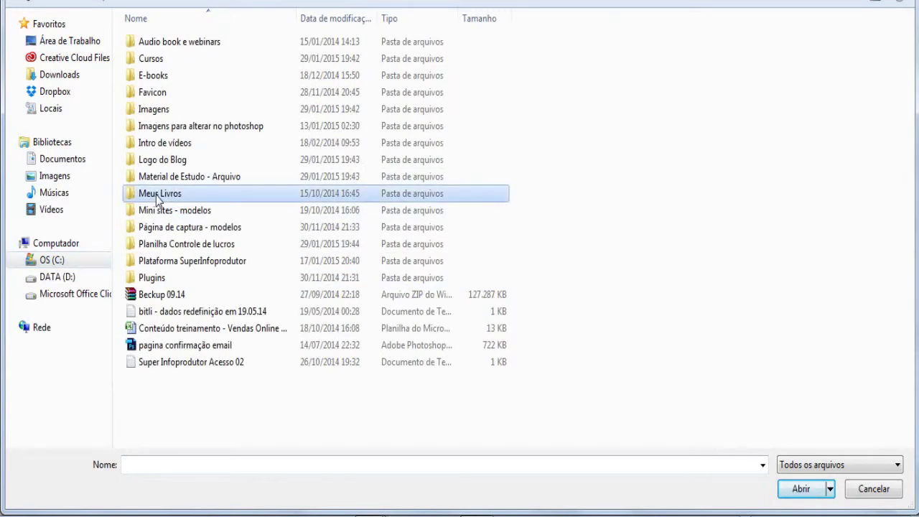
pyautogui.doubleClick(159, 193)
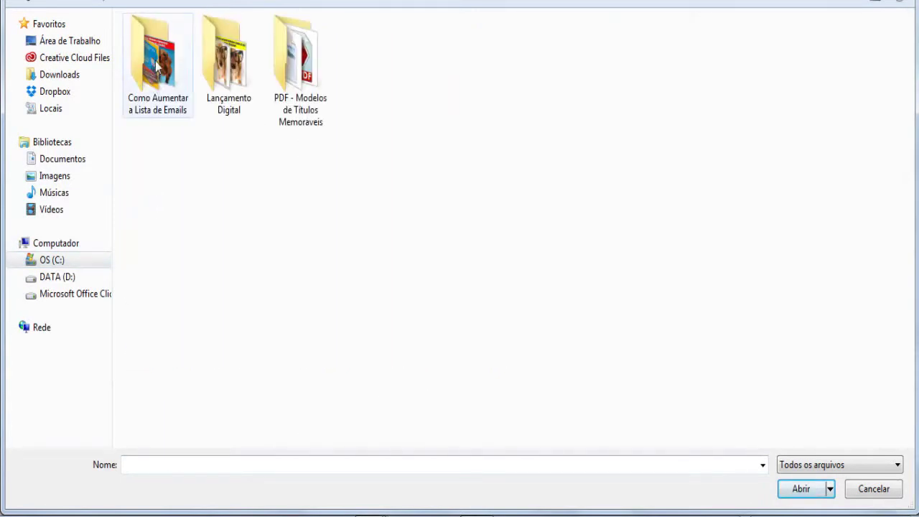
pyautogui.doubleClick(158, 69)
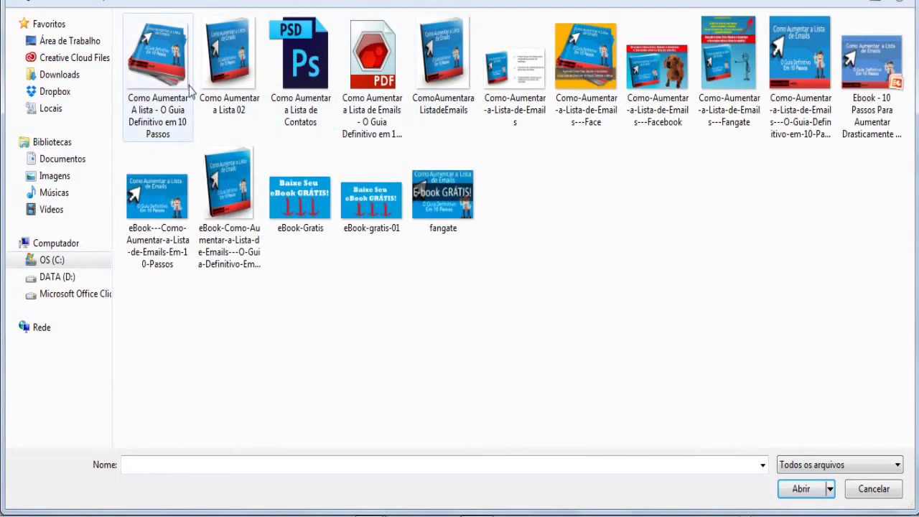
pyautogui.doubleClick(230, 189)
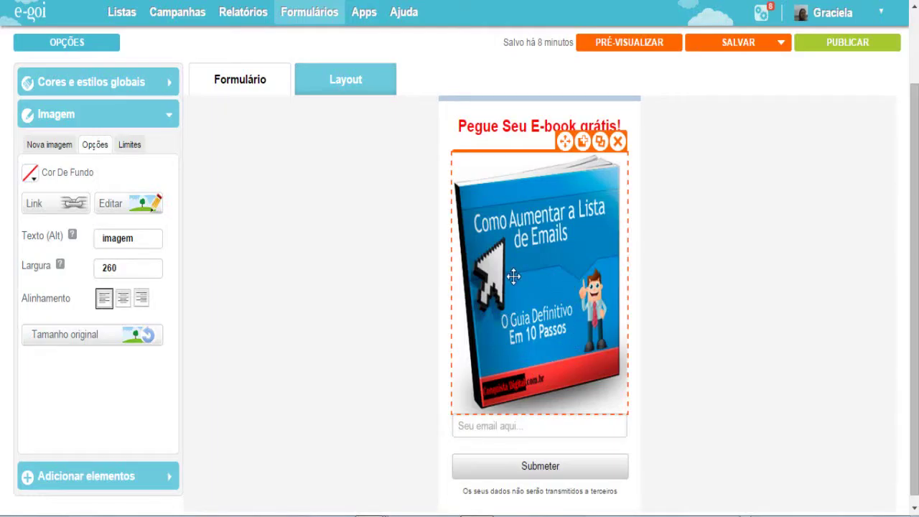
pyautogui.scroll(-1, 513, 277)
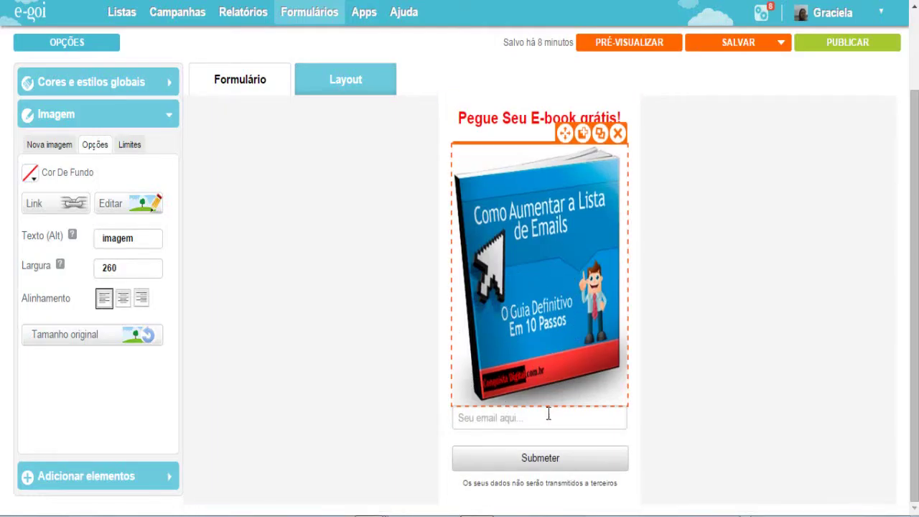
pyautogui.click(296, 404)
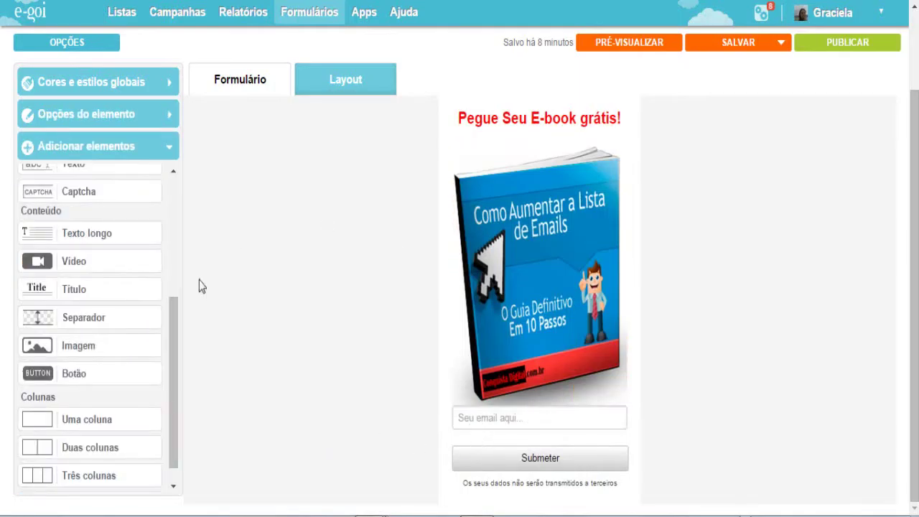
pyautogui.scroll(1, 514, 208)
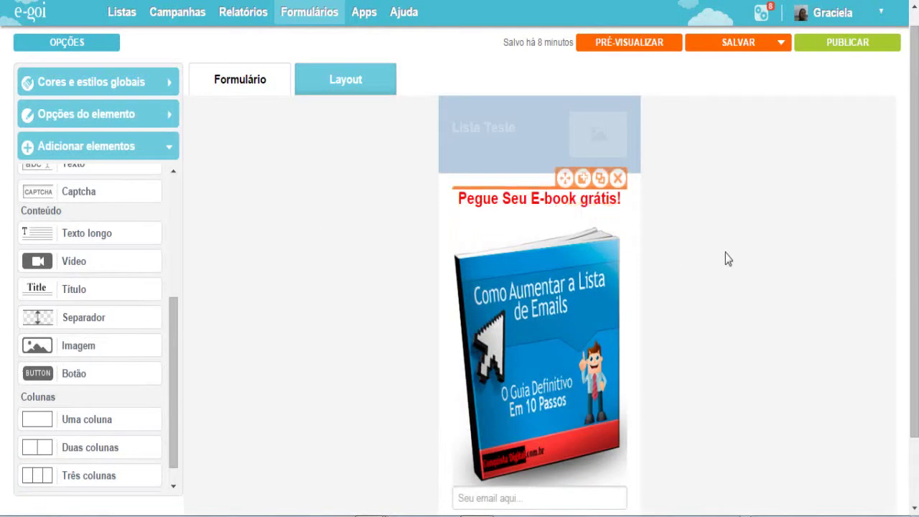
pyautogui.scroll(-1, 404, 346)
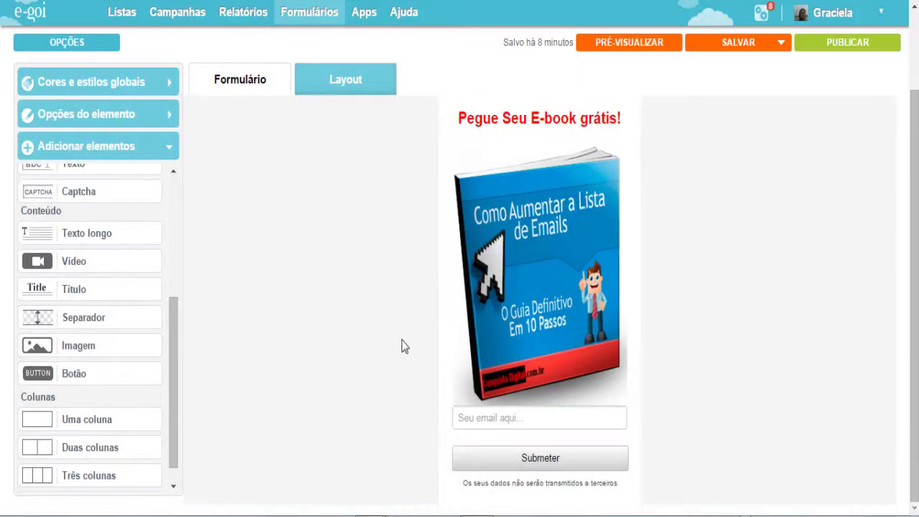
# Make the Submeter button use an image and choose the green one with the yellow check mark from the image manager
pyautogui.click(539, 467)
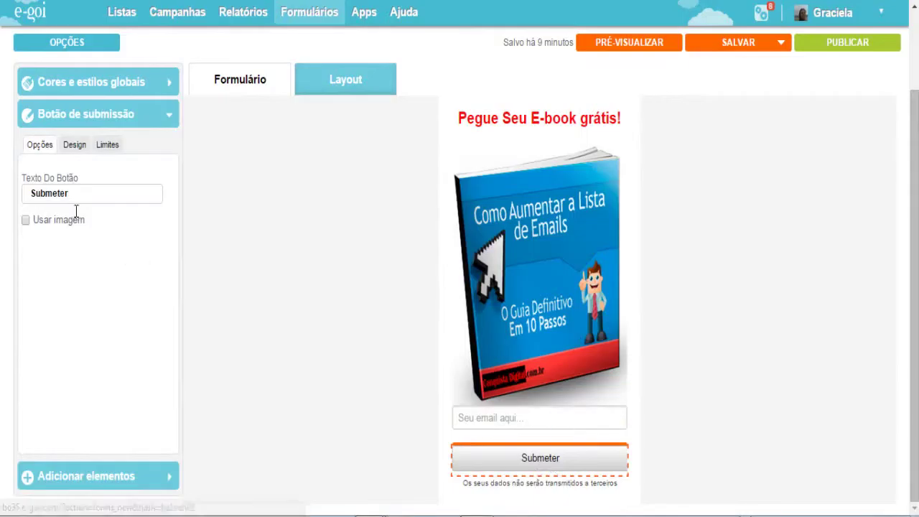
pyautogui.moveTo(79, 199); pyautogui.dragTo(29, 200)
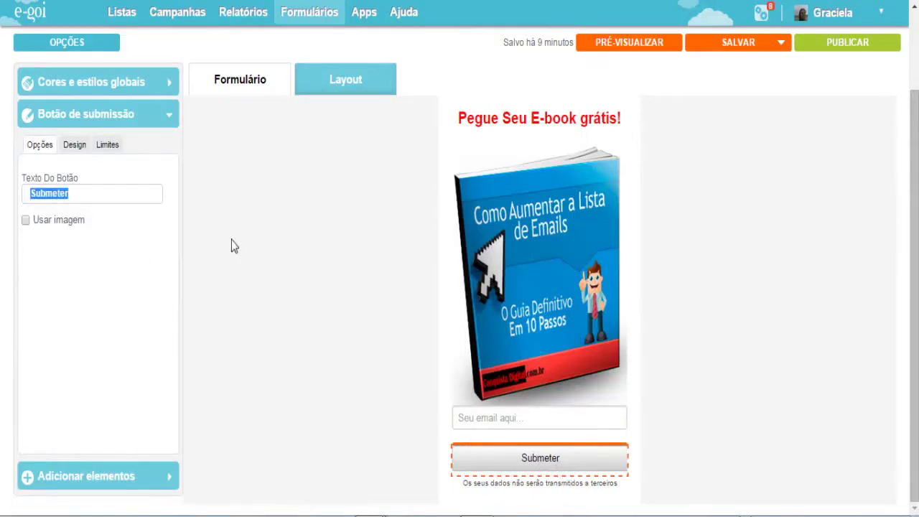
pyautogui.moveTo(534, 460)
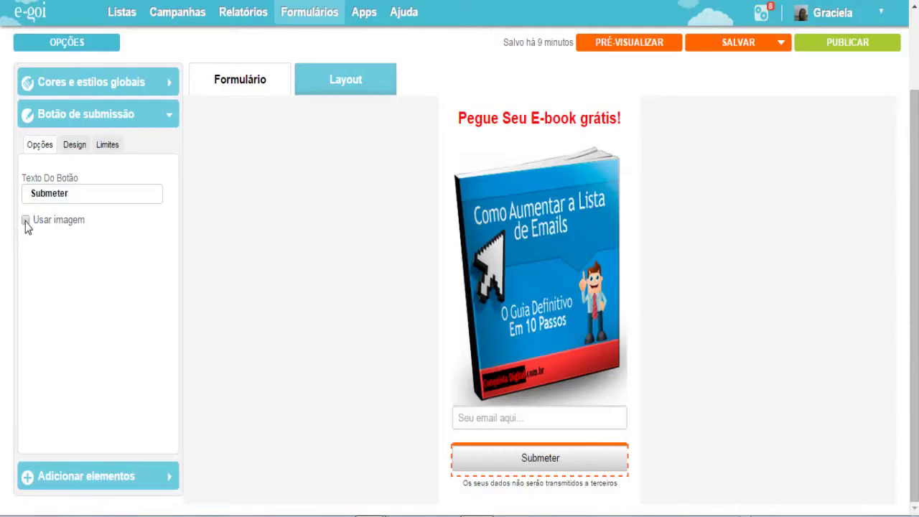
pyautogui.click(26, 222)
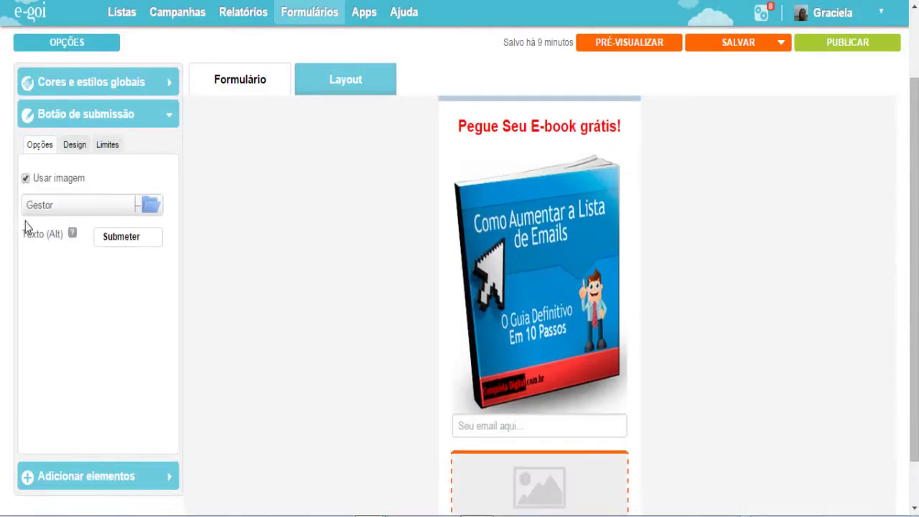
pyautogui.click(148, 207)
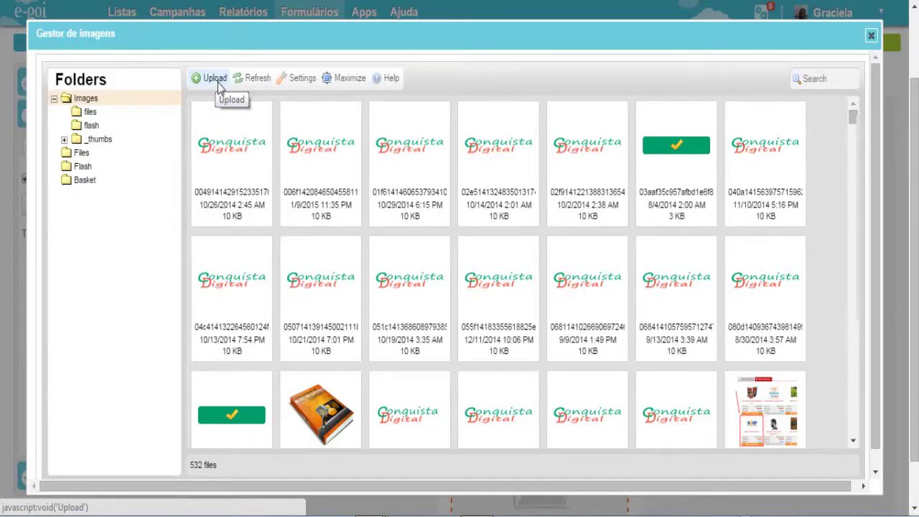
pyautogui.doubleClick(684, 167)
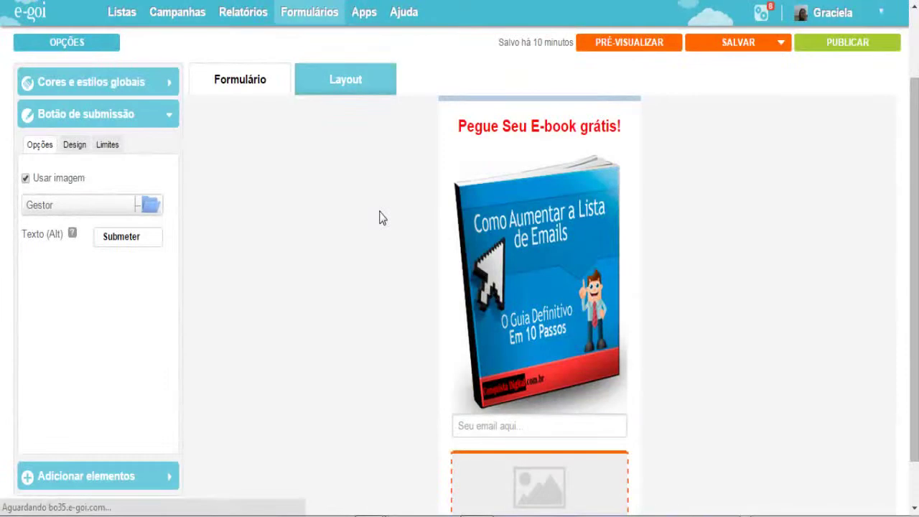
pyautogui.scroll(-1, 506, 459)
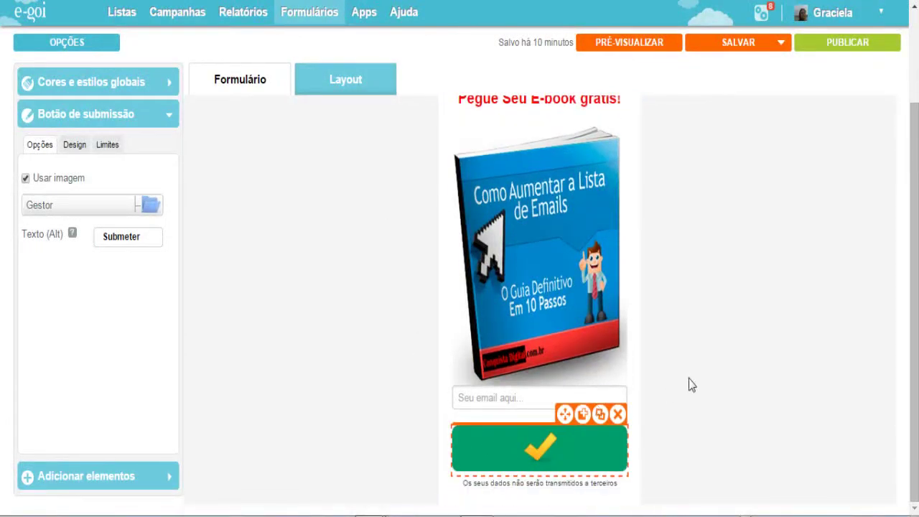
pyautogui.click(319, 398)
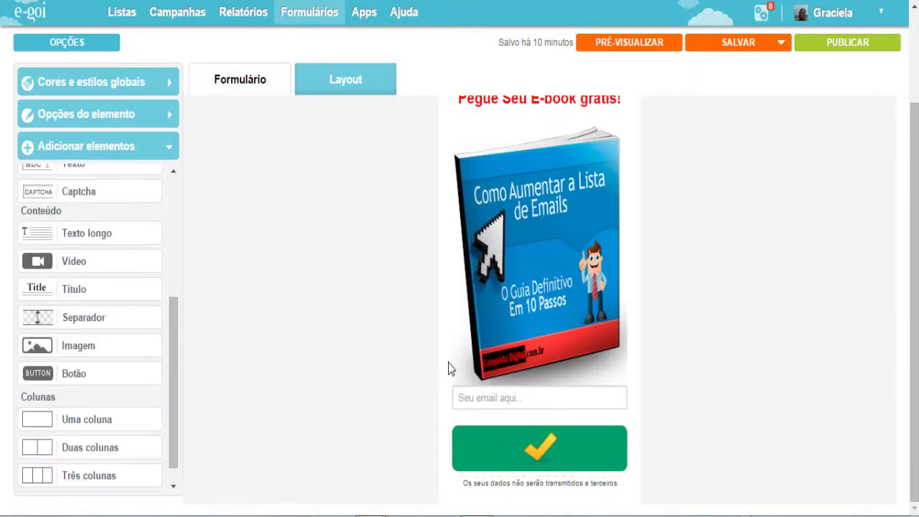
pyautogui.moveTo(534, 482)
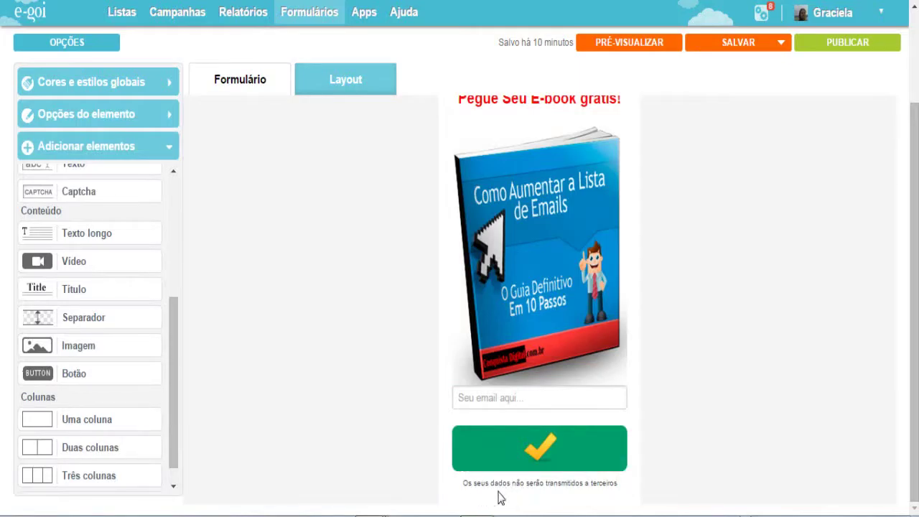
# Replace the note below the green check-mark button with "Seus dados estão seguros."
pyautogui.click(550, 488)
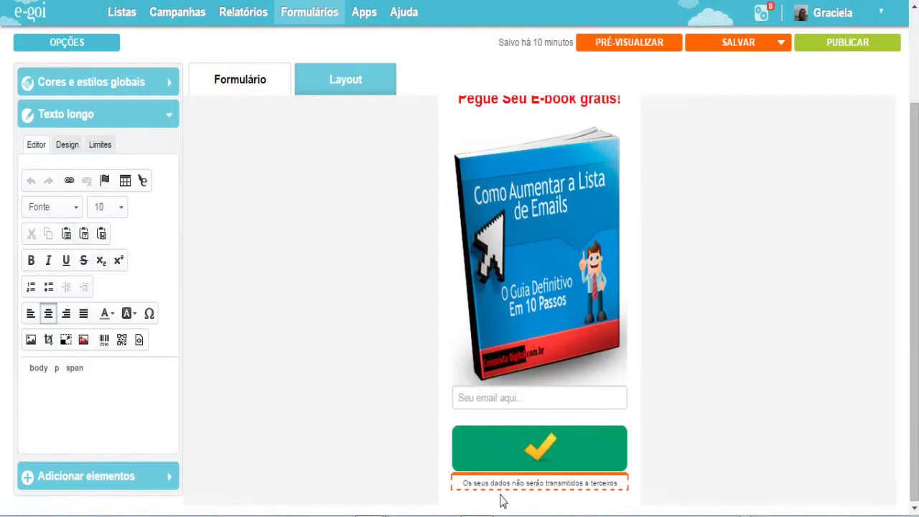
pyautogui.moveTo(628, 489); pyautogui.dragTo(461, 486)
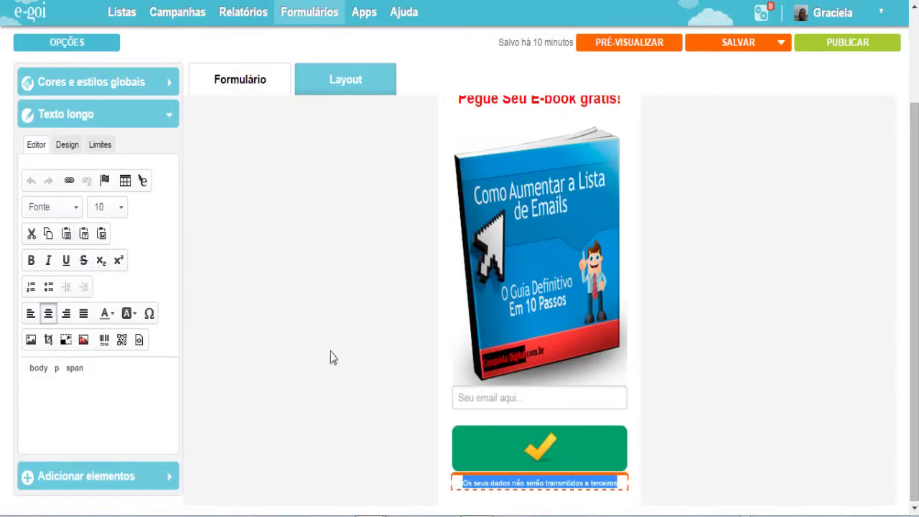
pyautogui.write('Seus d')
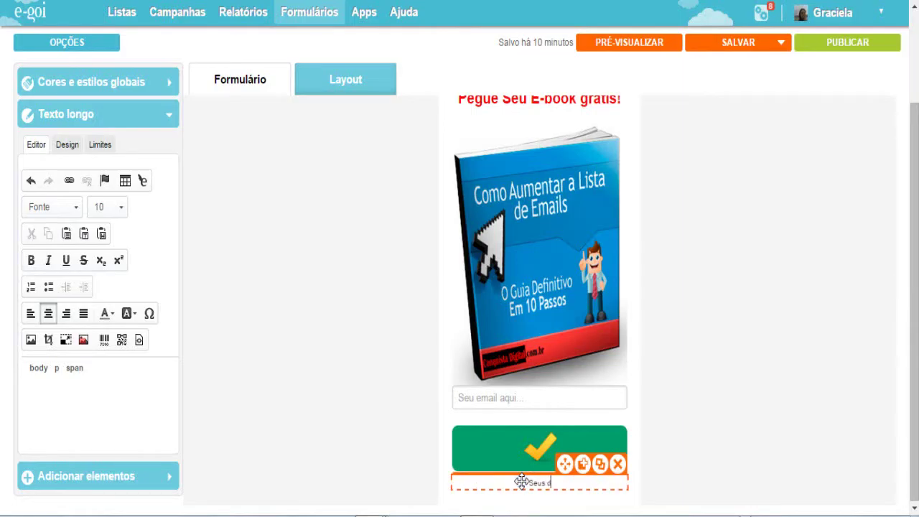
pyautogui.write('ados esta')
pyautogui.write('o seguros')
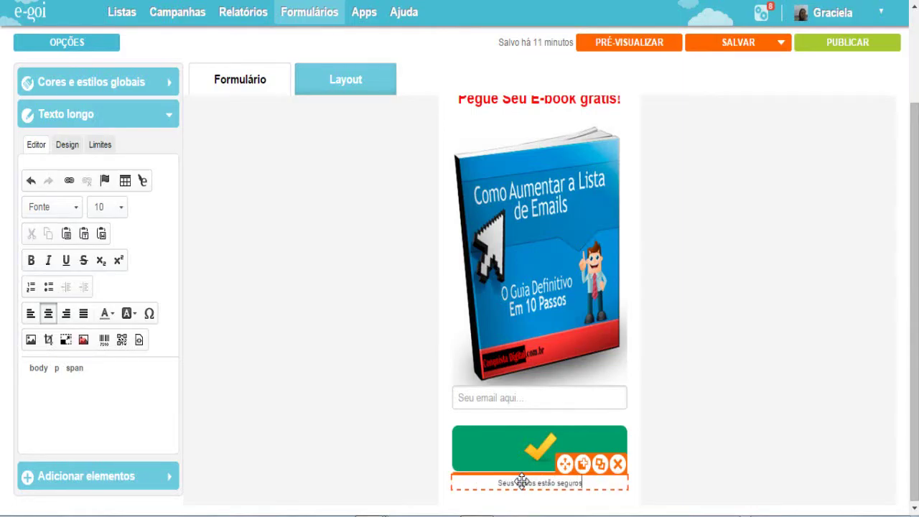
pyautogui.write('.')
pyautogui.click(342, 406)
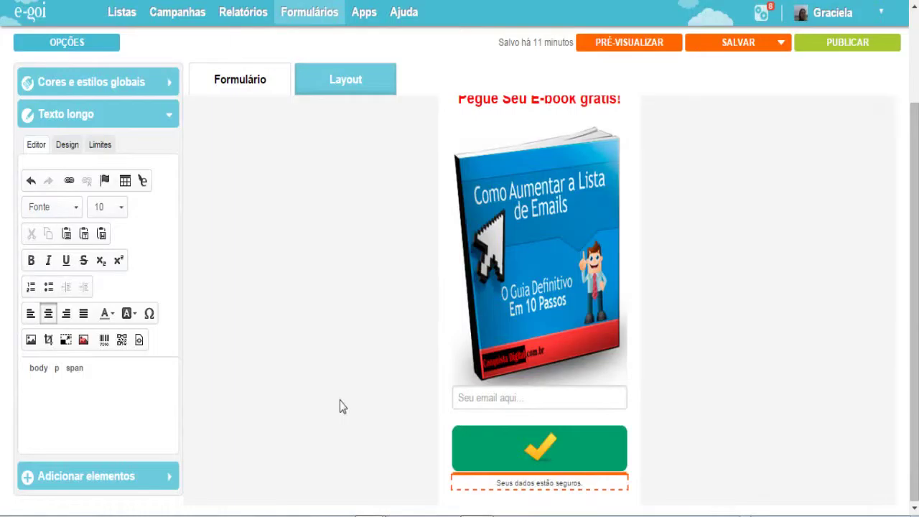
# Remove the blue header block containing the "Lista Teste" title and image placeholder from the form's layout
pyautogui.scroll(2, 334, 428)
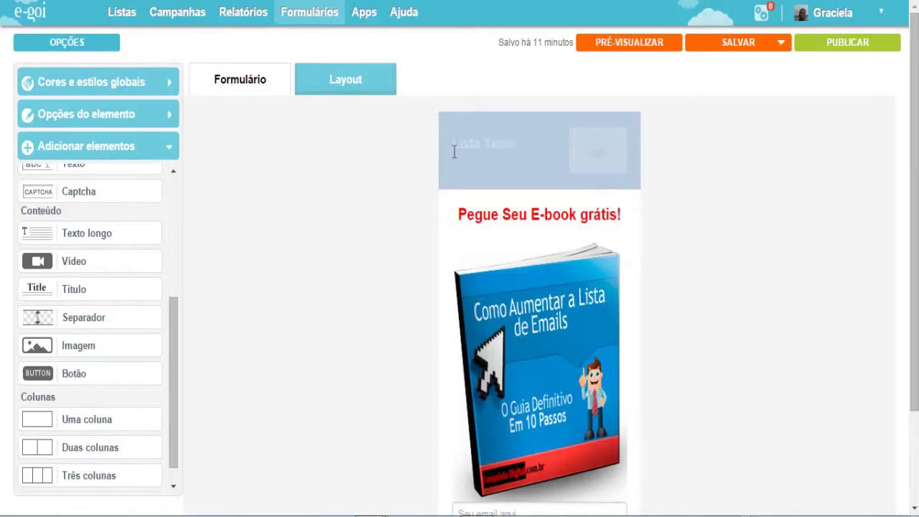
pyautogui.click(355, 88)
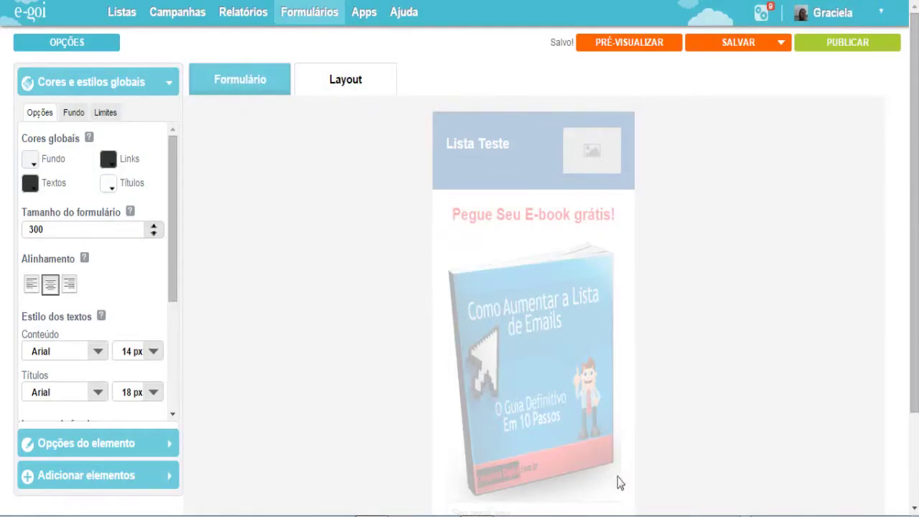
pyautogui.scroll(-1, 915, 210)
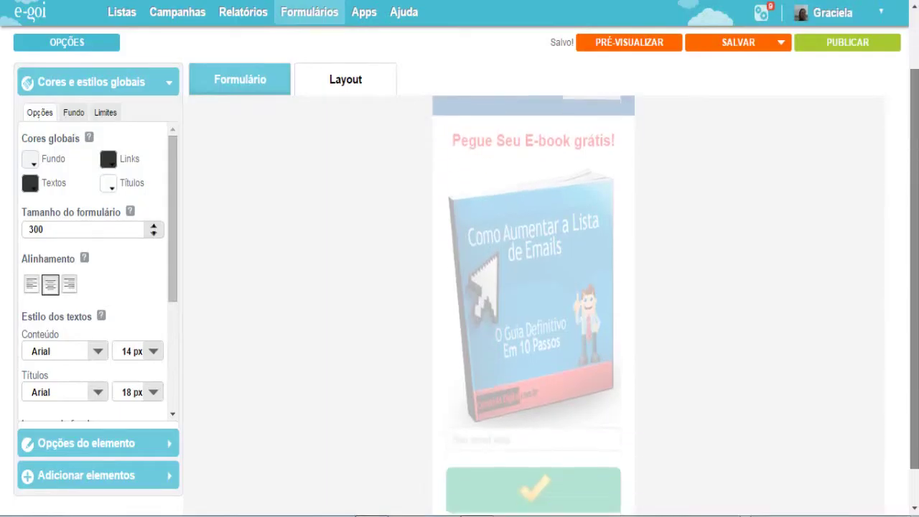
pyautogui.scroll(-1, 915, 216)
pyautogui.scroll(2, 915, 216)
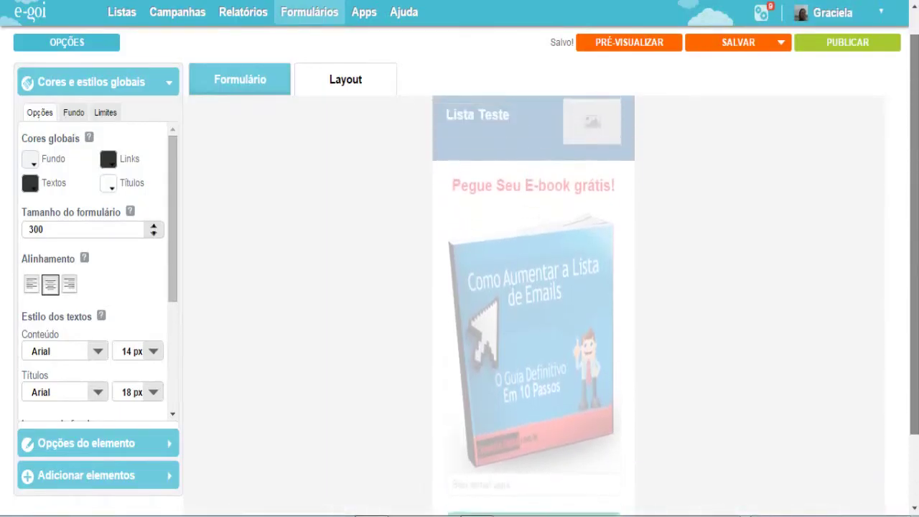
pyautogui.scroll(1, 534, 302)
pyautogui.moveTo(525, 161)
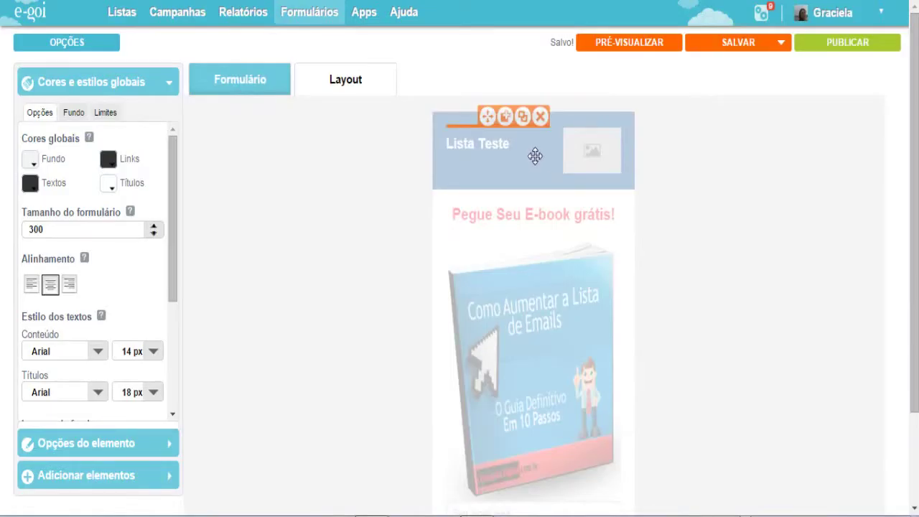
pyautogui.moveTo(478, 144)
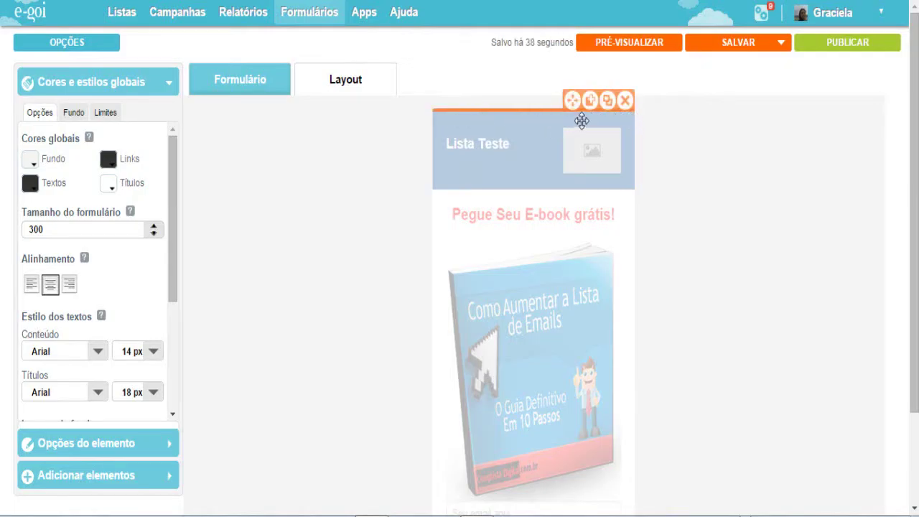
pyautogui.click(625, 101)
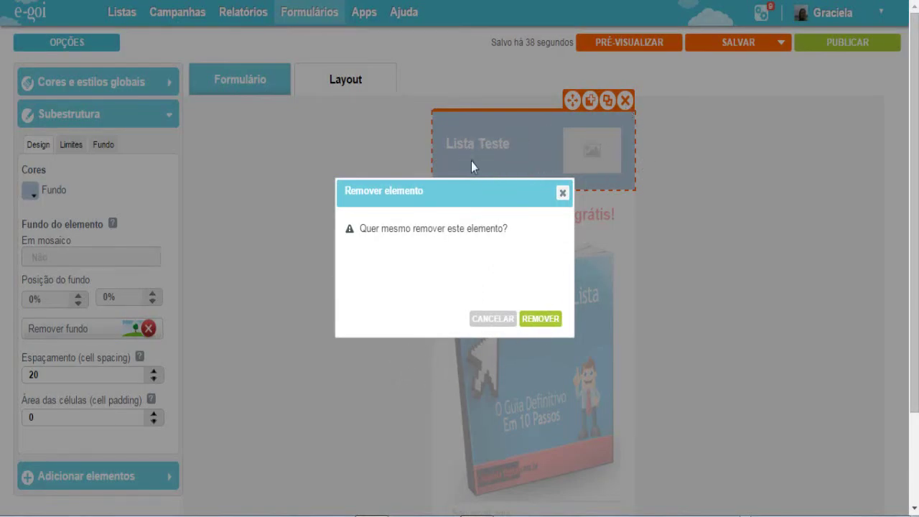
pyautogui.press('Return')
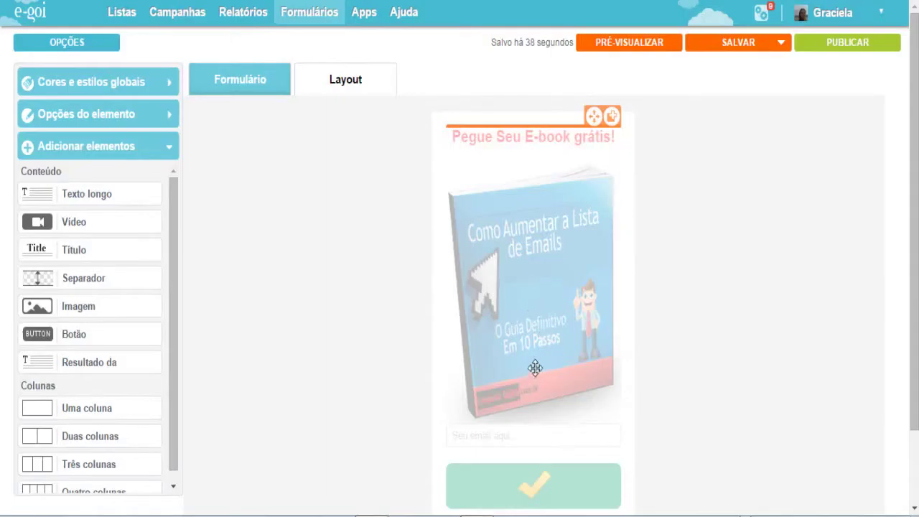
pyautogui.scroll(-1, 539, 367)
pyautogui.scroll(1, 542, 366)
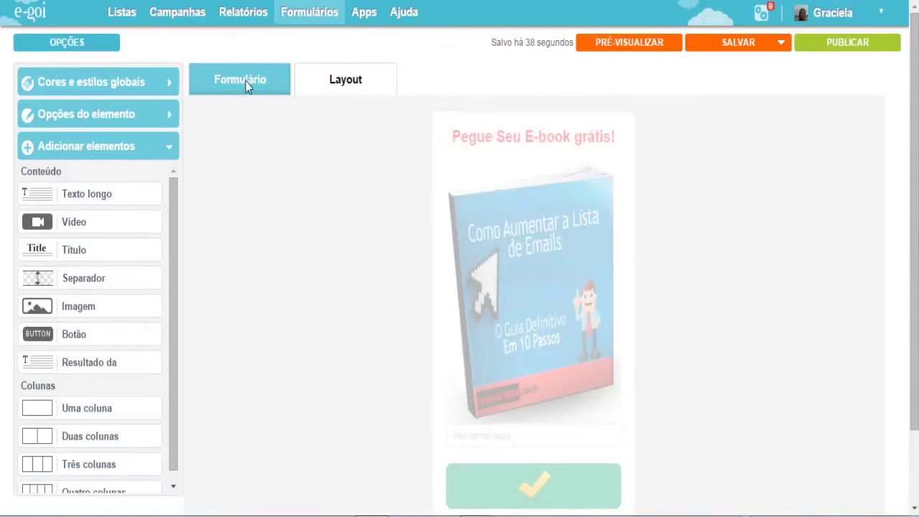
# Return from the layout to the form view and preview the form, then close the preview
pyautogui.click(246, 81)
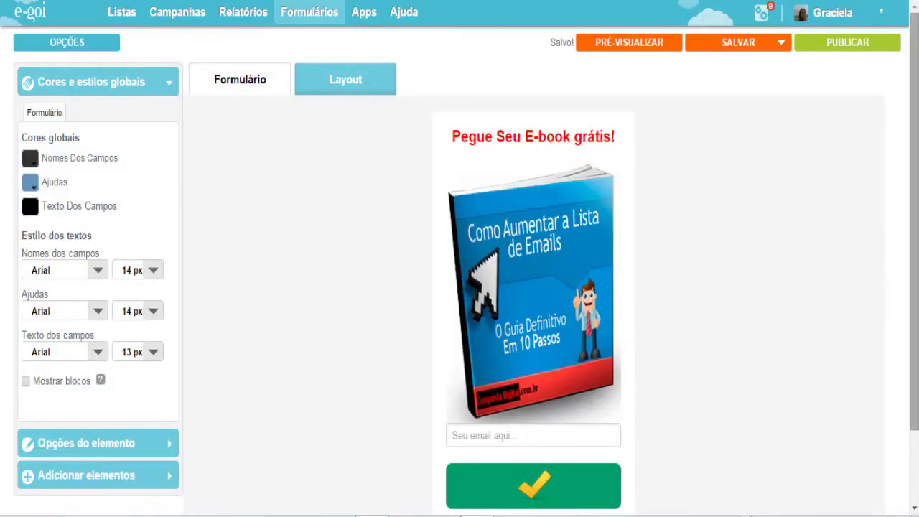
pyautogui.scroll(-2, 916, 196)
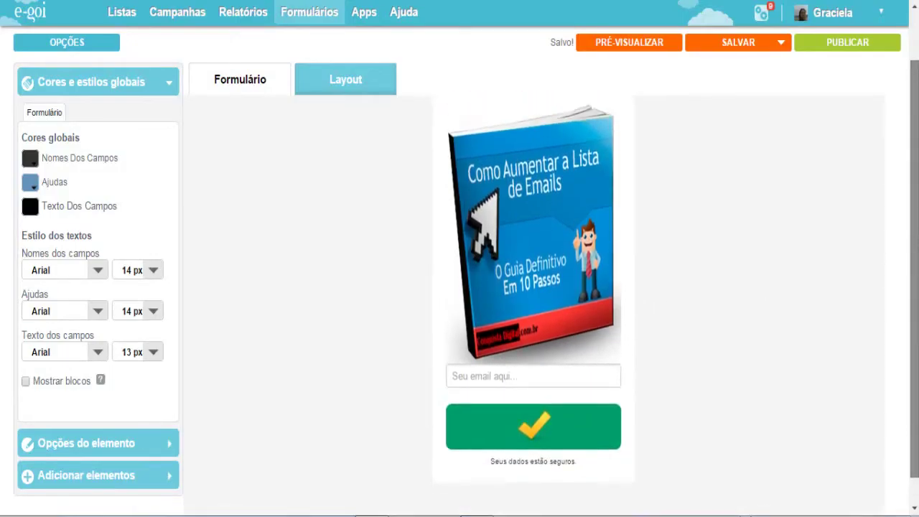
pyautogui.scroll(2, 790, 144)
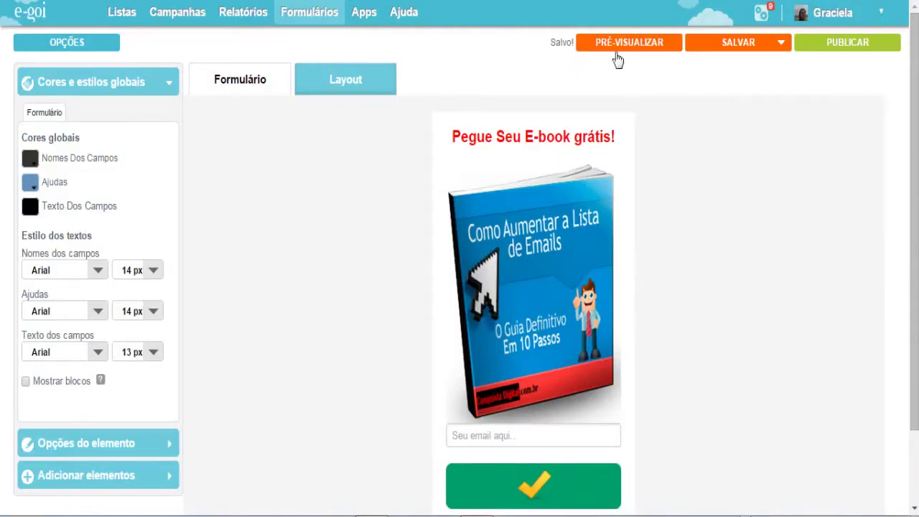
pyautogui.click(644, 50)
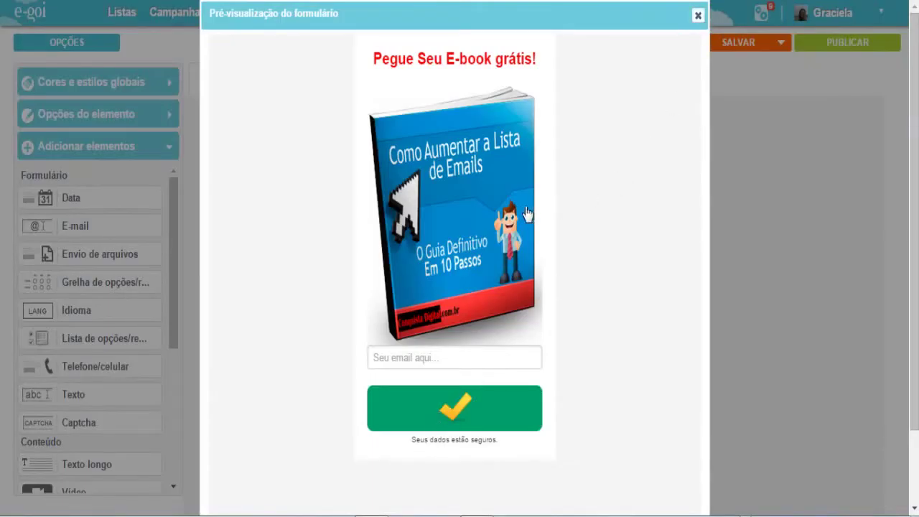
pyautogui.press('Escape')
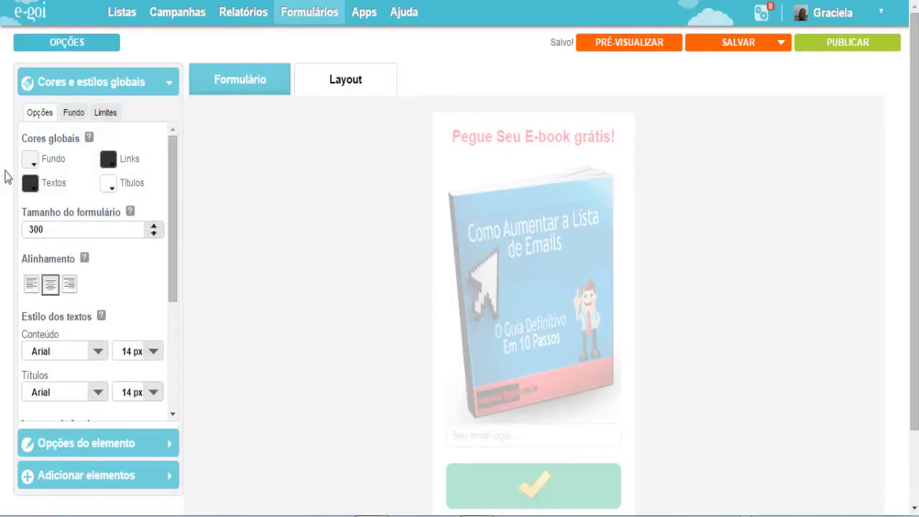
# Set the layout's form size to 301, accepting the change of dimensions, and return to the form view
pyautogui.click(58, 230)
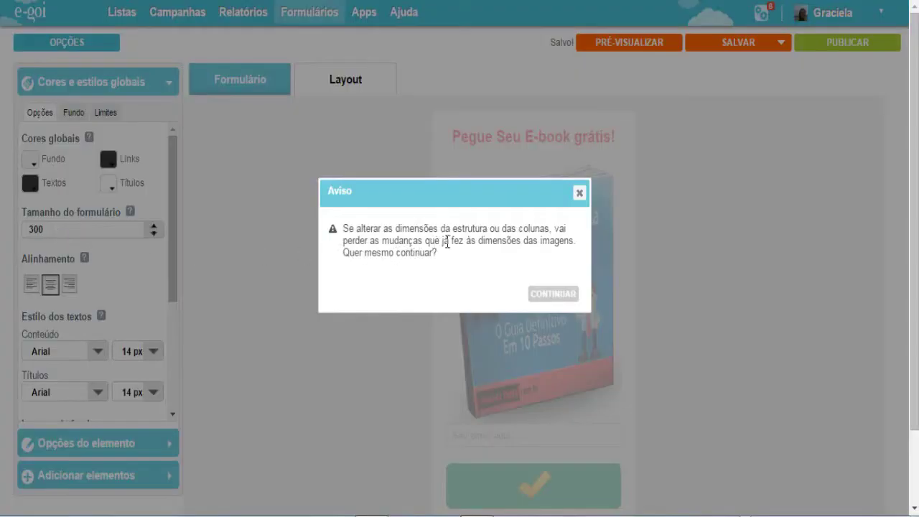
pyautogui.click(553, 296)
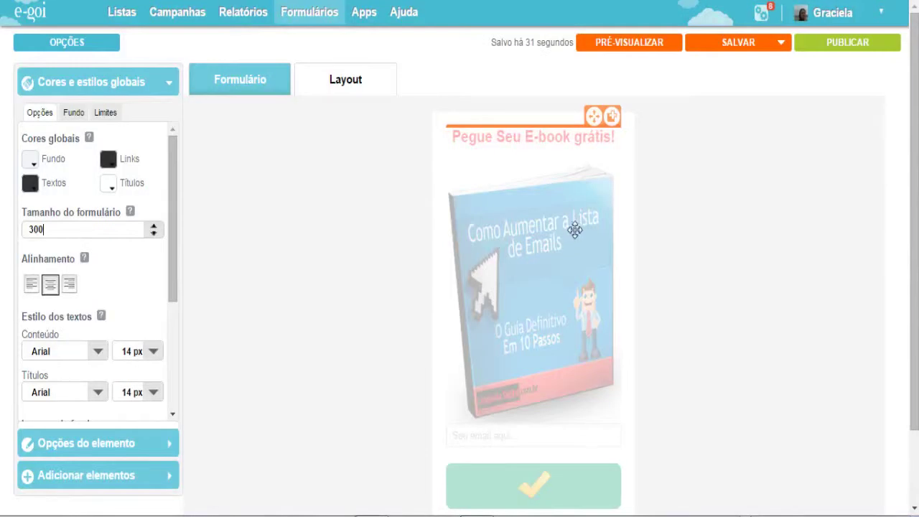
pyautogui.click(153, 233)
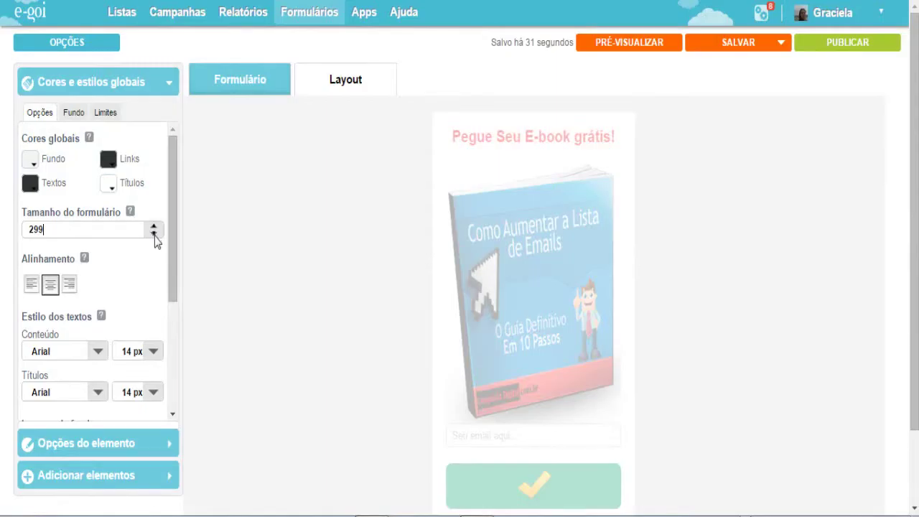
pyautogui.click(154, 235)
pyautogui.click(153, 234)
pyautogui.click(154, 227)
pyautogui.click(154, 228)
pyautogui.click(153, 229)
pyautogui.press('Up')
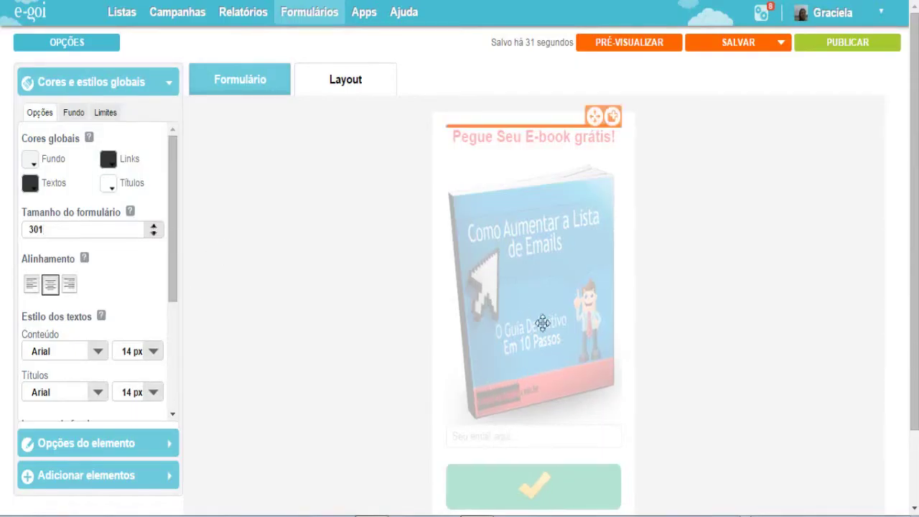
pyautogui.click(224, 80)
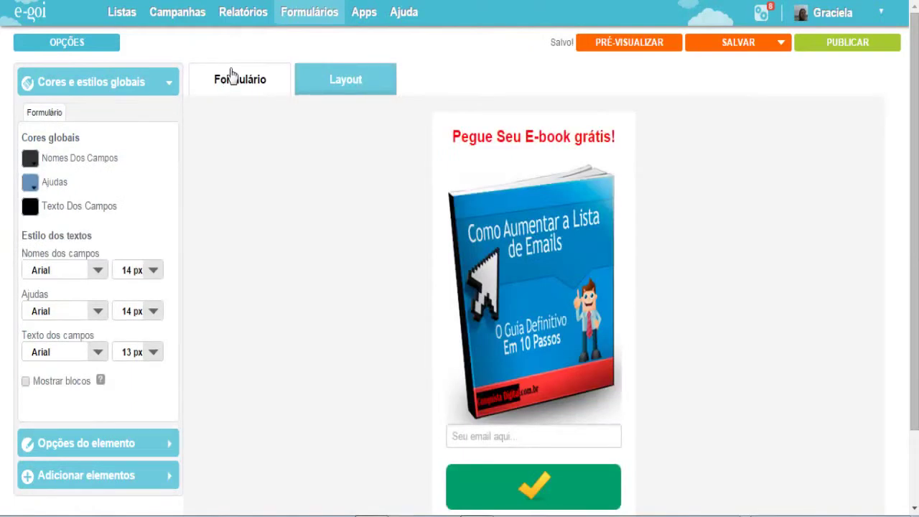
# Open the form's options and change its title to "sidebar teste"
pyautogui.moveTo(449, 210)
pyautogui.click(68, 45)
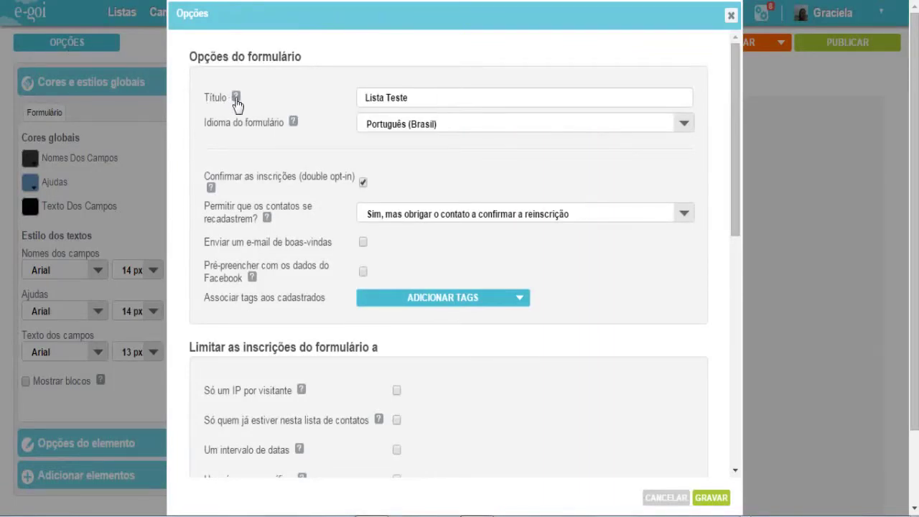
pyautogui.moveTo(237, 102)
pyautogui.moveTo(463, 101); pyautogui.dragTo(342, 95)
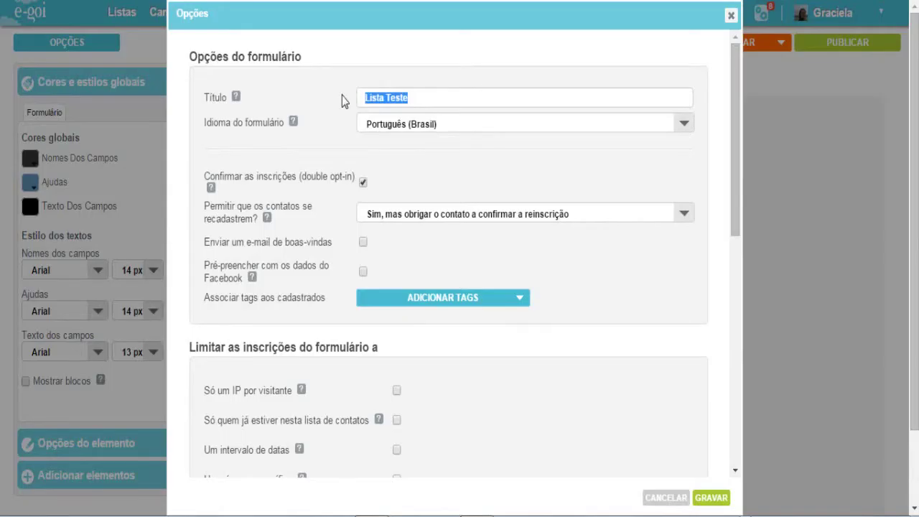
pyautogui.write('s')
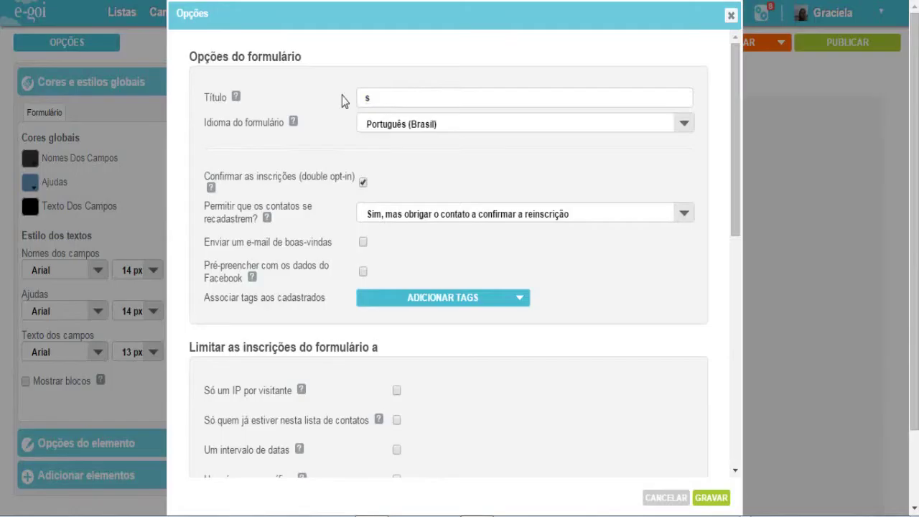
pyautogui.write('idebar teste')
pyautogui.moveTo(418, 101); pyautogui.dragTo(367, 106)
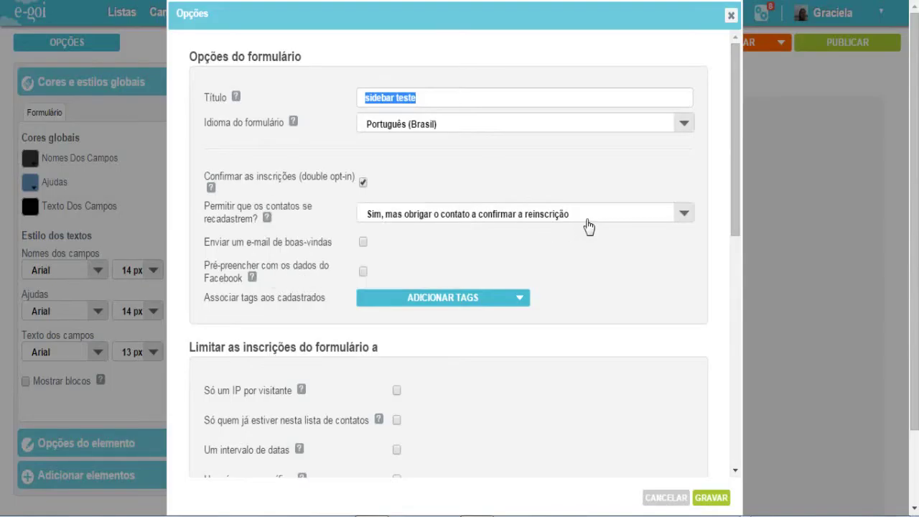
# Review the choices for letting contacts re-register and open the double opt-in confirmation e-mail for customisation
pyautogui.click(683, 217)
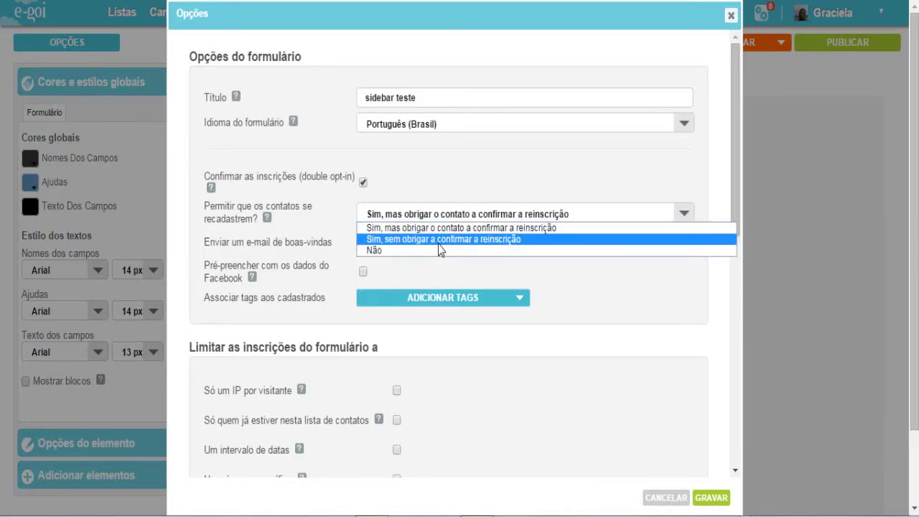
pyautogui.click(424, 181)
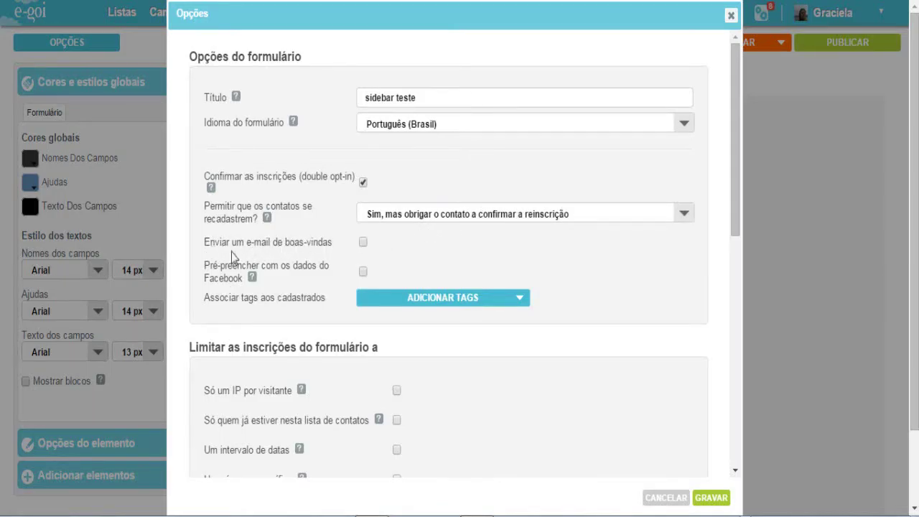
pyautogui.scroll(-1, 489, 226)
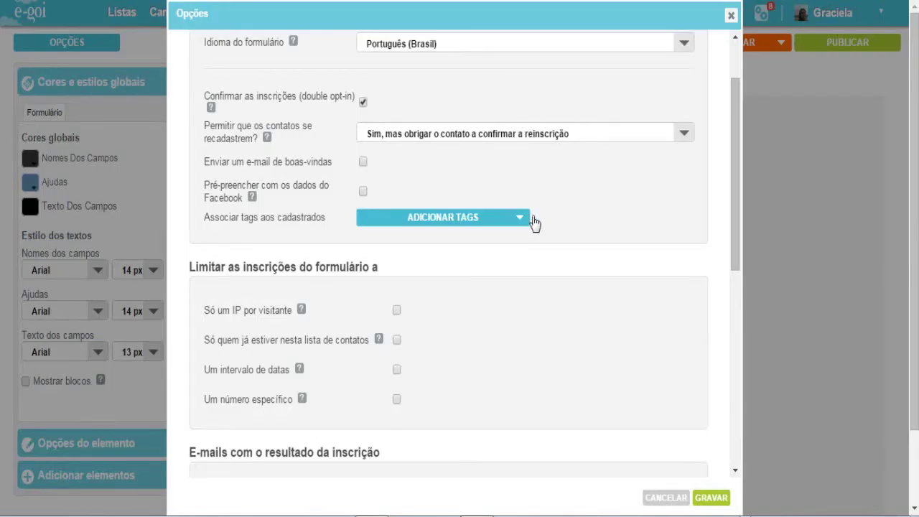
pyautogui.scroll(-3, 242, 350)
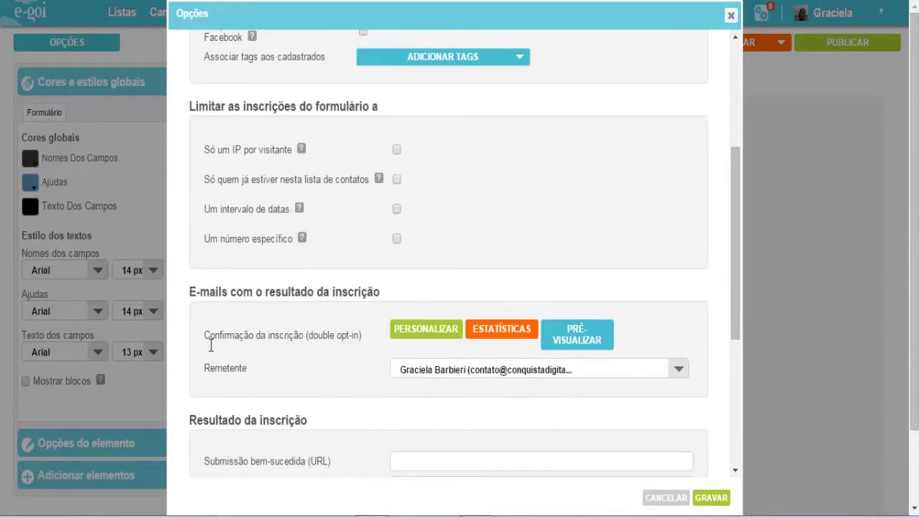
pyautogui.moveTo(208, 345); pyautogui.dragTo(366, 344)
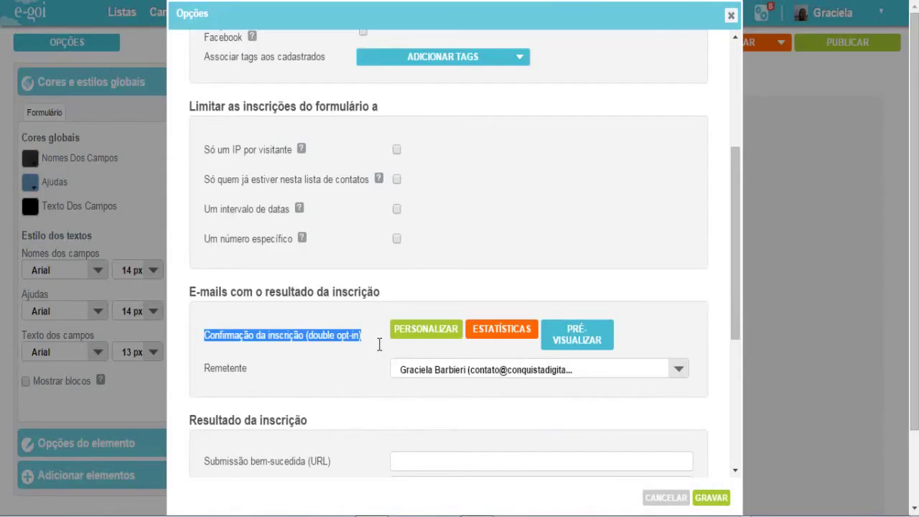
pyautogui.click(373, 344)
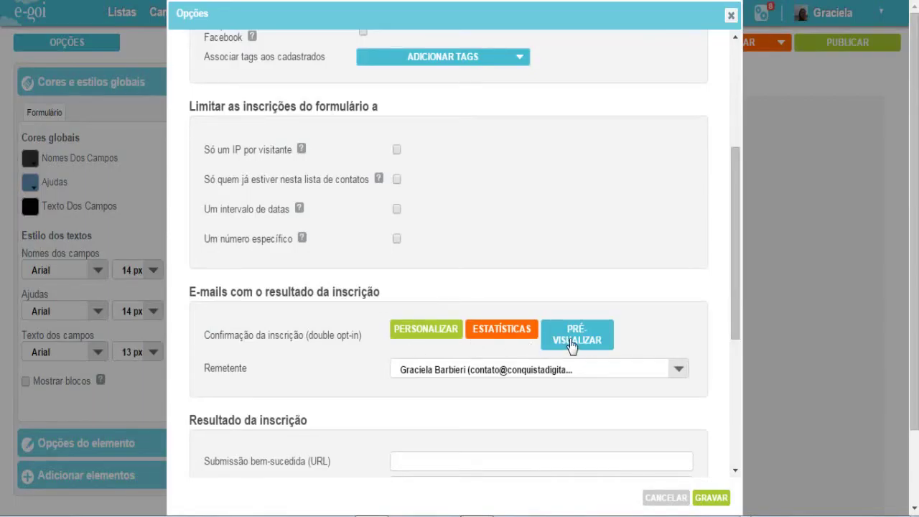
pyautogui.click(423, 333)
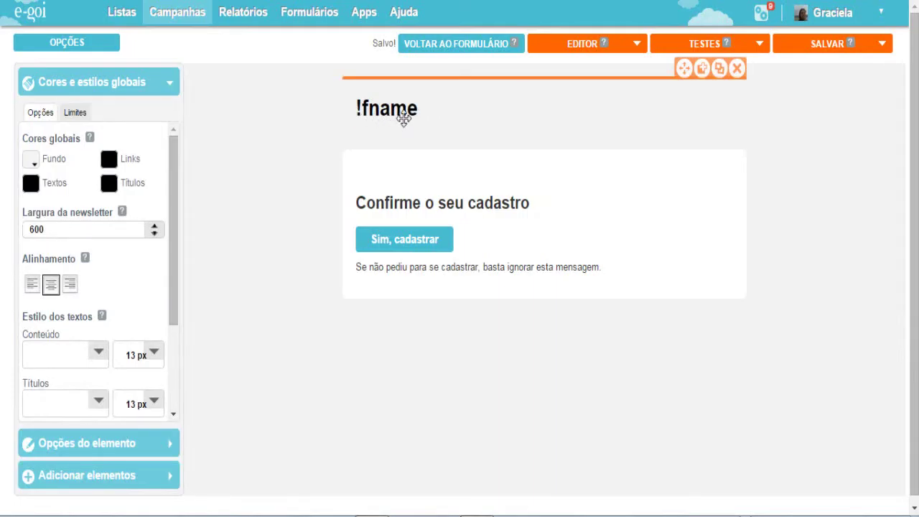
# Replace the "!fname" greeting in the confirmation e-mail with "Olá!"
pyautogui.click(380, 122)
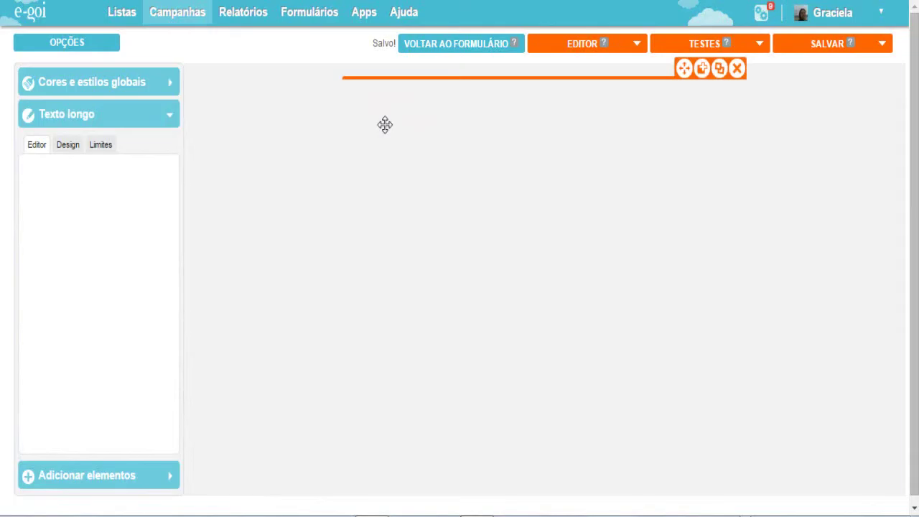
pyautogui.moveTo(419, 125); pyautogui.dragTo(358, 125)
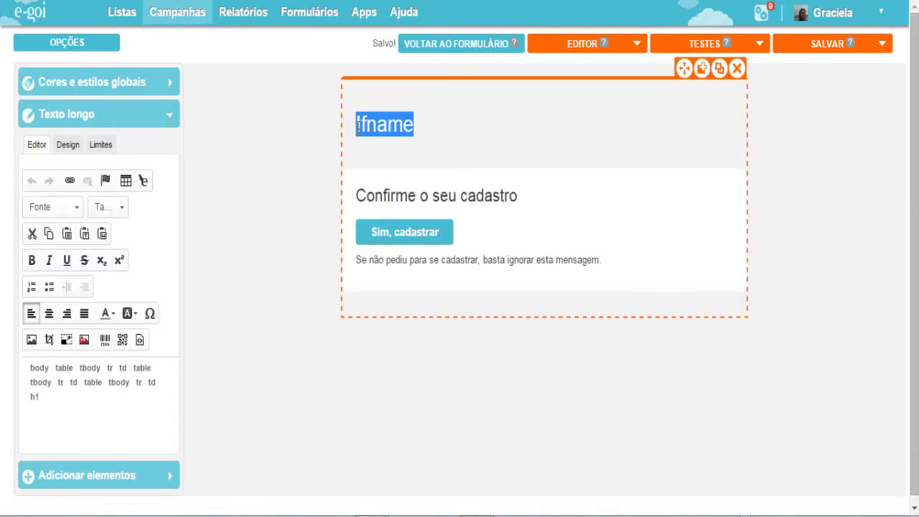
pyautogui.write('O')
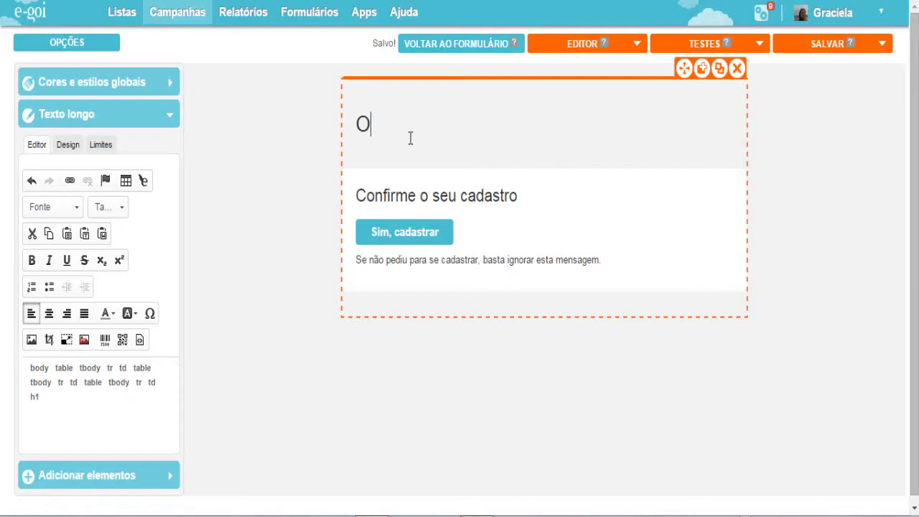
pyautogui.write('lá!')
# Try editing the "Sim, cadastrar" button's label with extra letters and remove them again
pyautogui.moveTo(358, 196); pyautogui.dragTo(520, 210)
pyautogui.moveTo(362, 261); pyautogui.dragTo(504, 269)
pyautogui.click(419, 232)
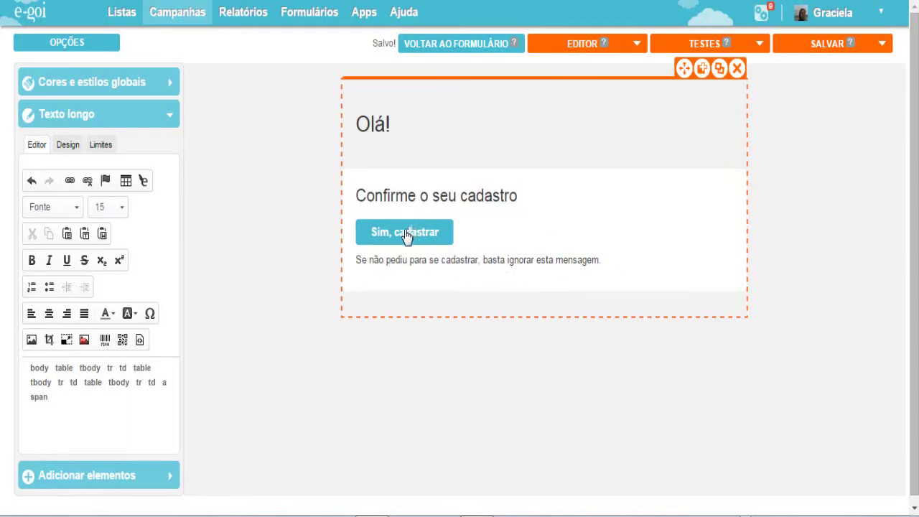
pyautogui.click(406, 231)
pyautogui.write('dddd')
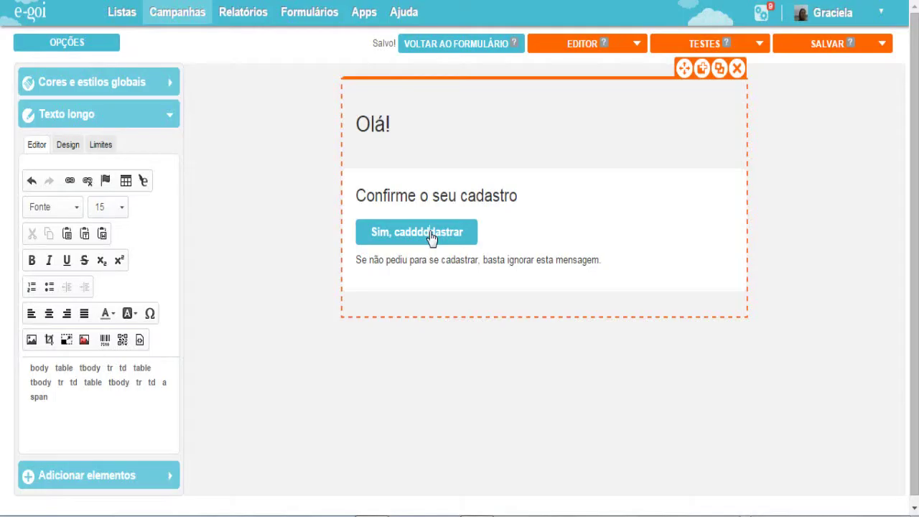
pyautogui.press('BackSpace')
pyautogui.press('BackSpace')
pyautogui.press('BackSpace')
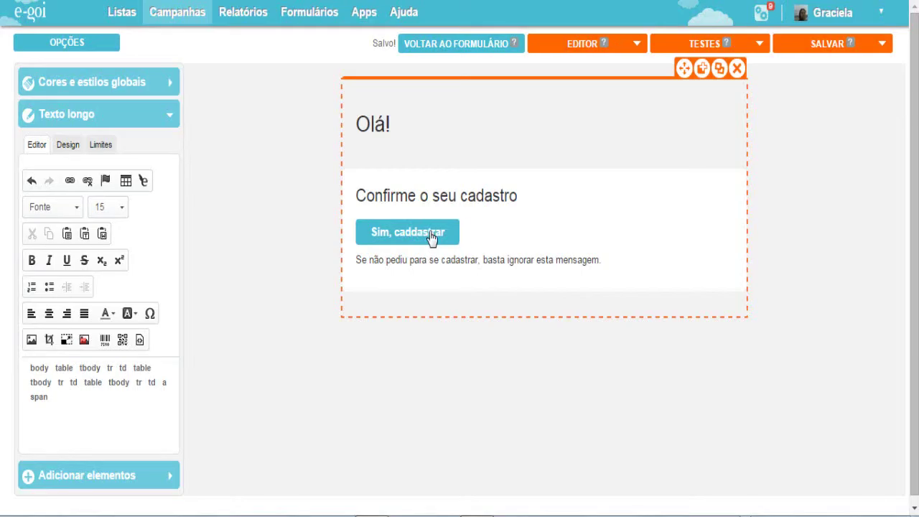
pyautogui.press('BackSpace')
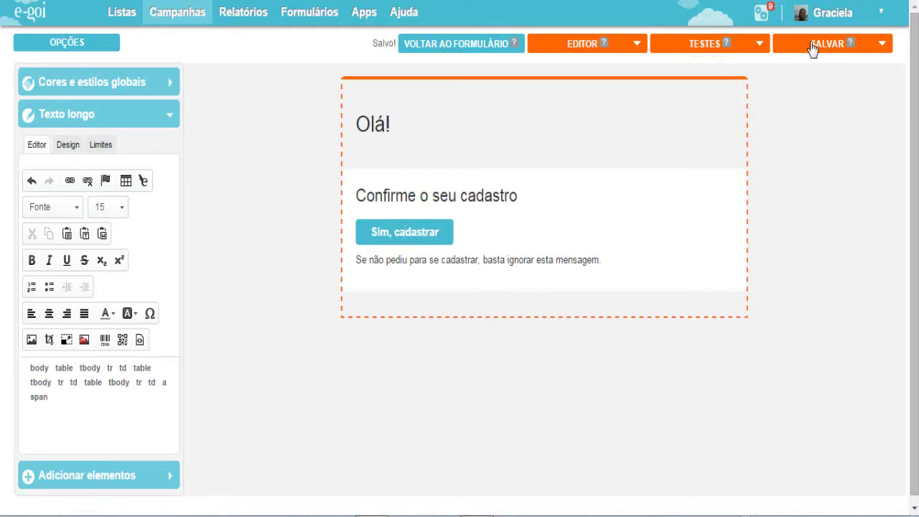
# Save the confirmation e-mail and reopen the form's options to review the sender choices for the double opt-in message
pyautogui.click(882, 52)
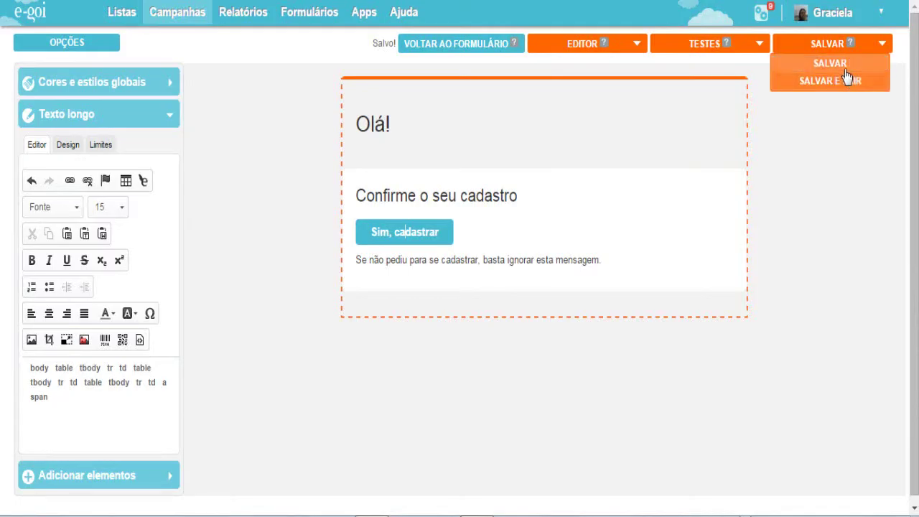
pyautogui.click(841, 66)
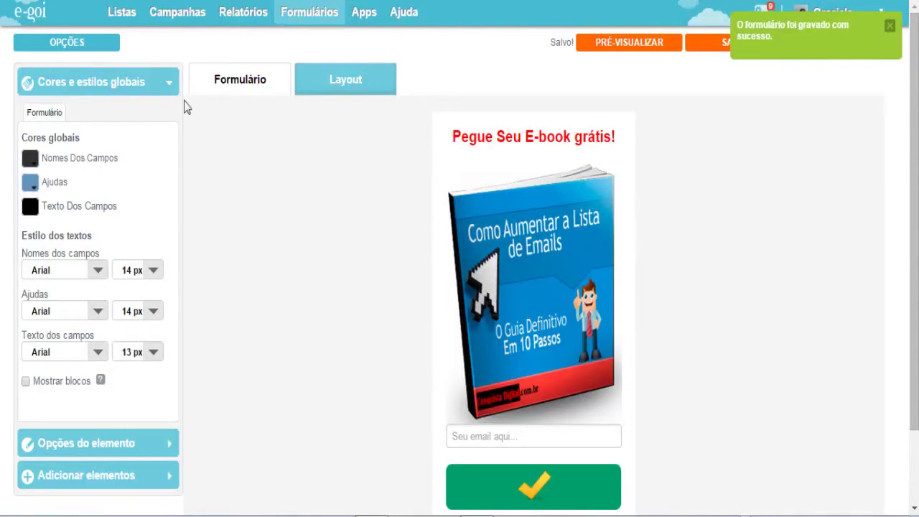
pyautogui.click(58, 61)
pyautogui.scroll(-3, 390, 303)
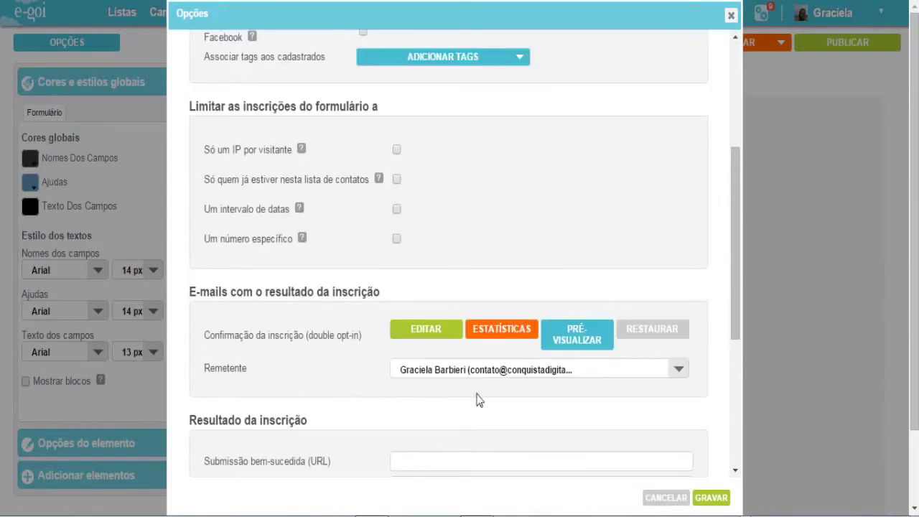
pyautogui.click(679, 375)
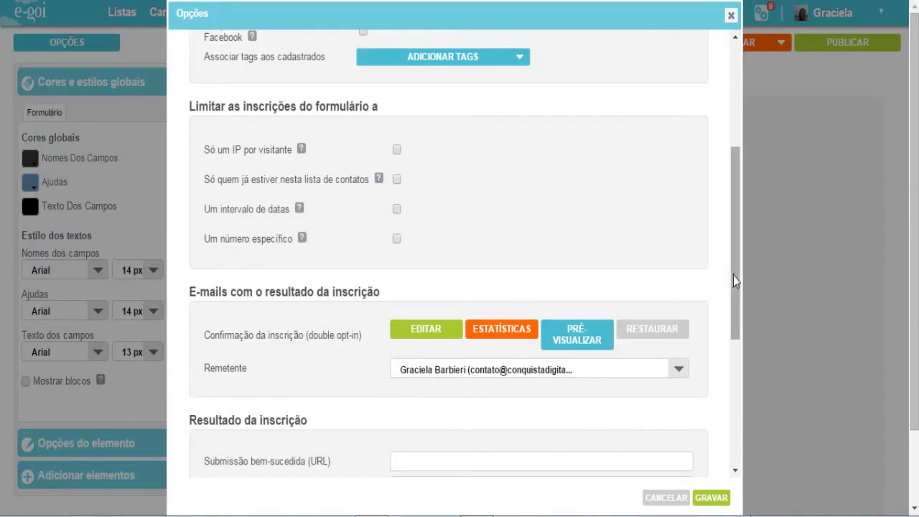
pyautogui.scroll(-1, 733, 328)
pyautogui.scroll(-3, 733, 339)
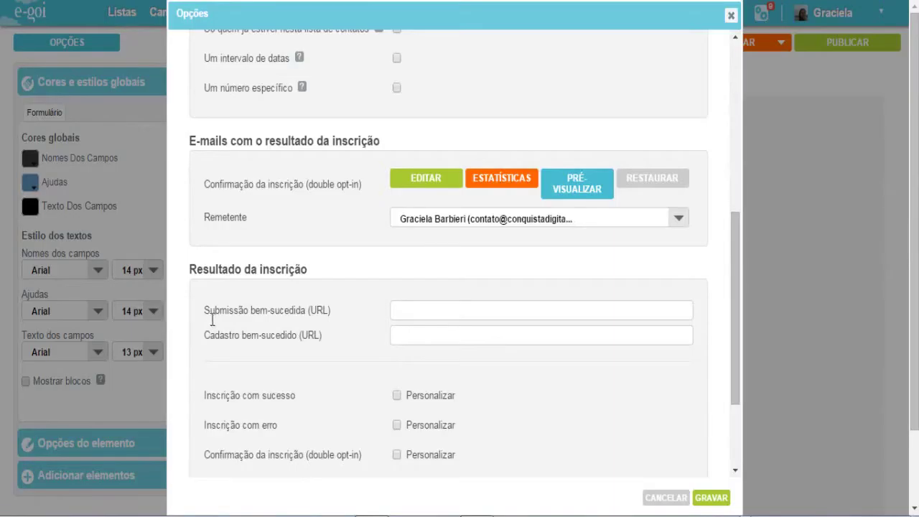
pyautogui.moveTo(205, 310); pyautogui.dragTo(338, 310)
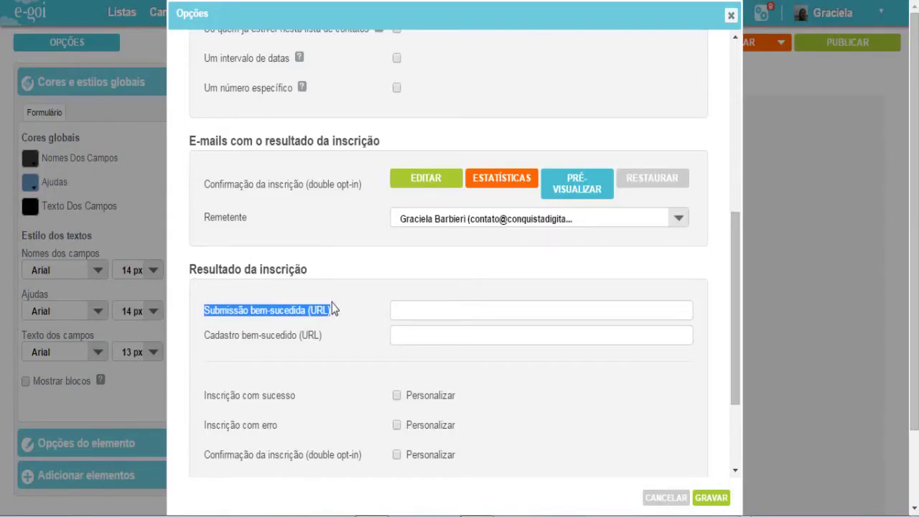
pyautogui.click(416, 320)
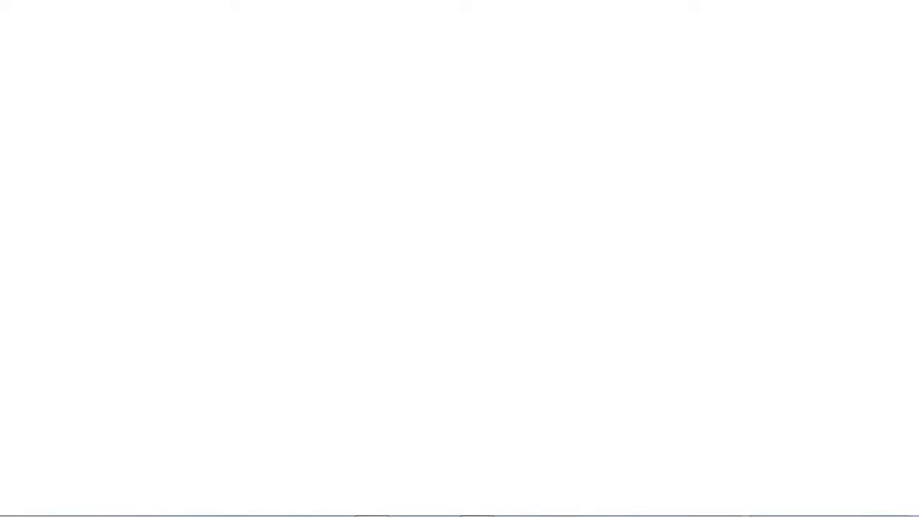
pyautogui.write('conquistadigital.com.br')
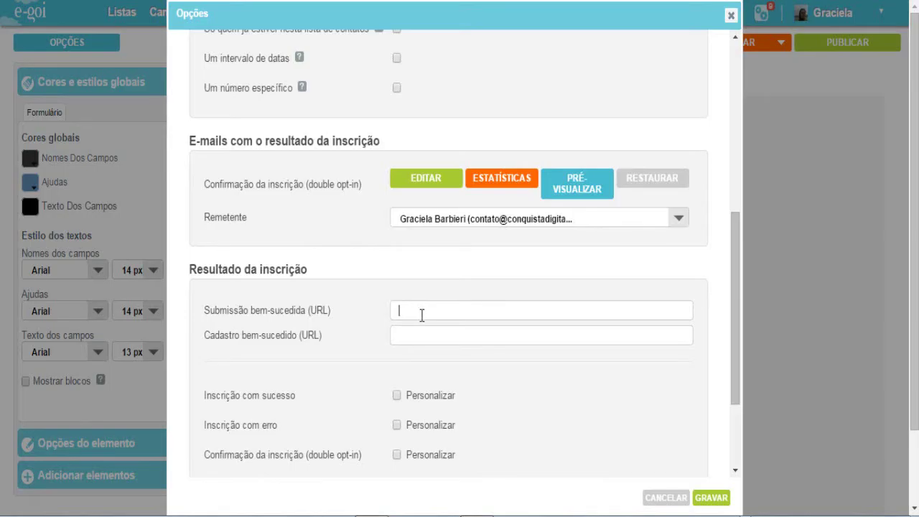
pyautogui.write('http://conquistadigital.com.br/obrigado-falta-confirmar-cadastro/')
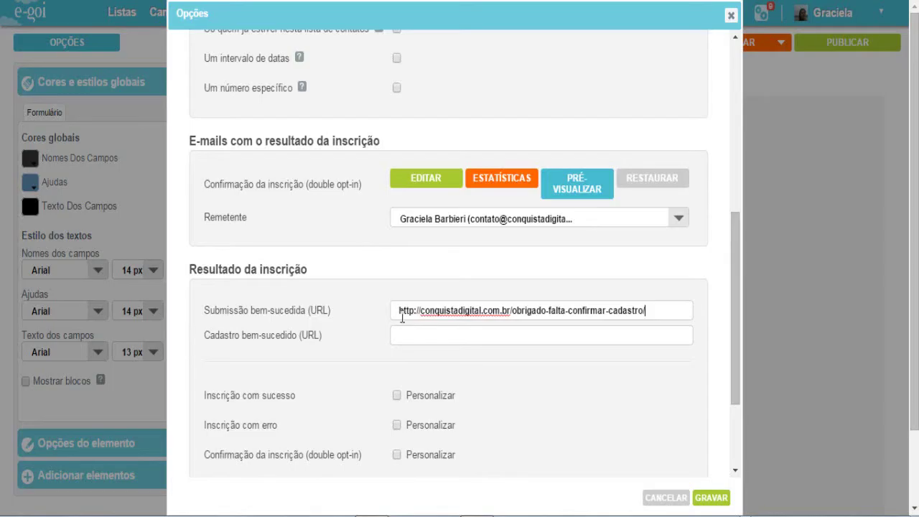
pyautogui.moveTo(400, 316); pyautogui.dragTo(421, 319)
pyautogui.click(414, 336)
pyautogui.press('Tab')
pyautogui.write('http://bit.ly/ebook-aumentar-lista-emails')
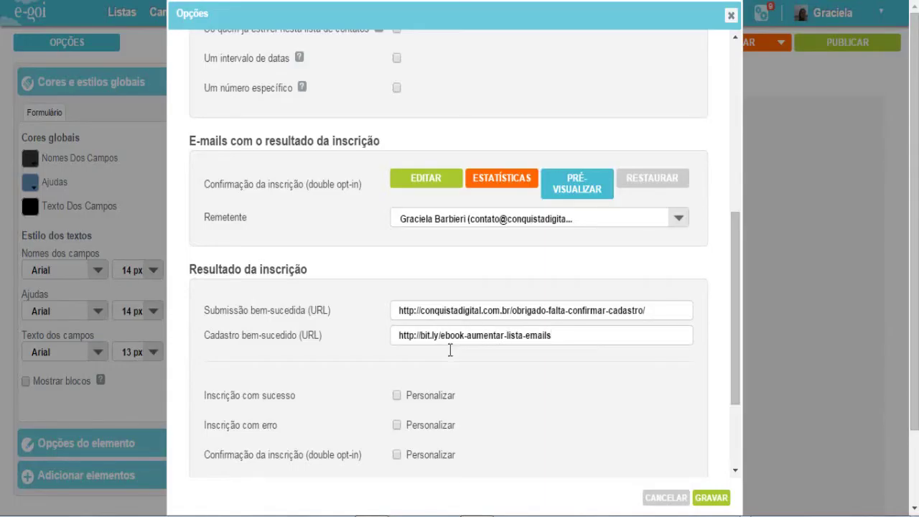
pyautogui.moveTo(399, 335); pyautogui.dragTo(424, 341)
pyautogui.hotkey('shift', 'Tab')
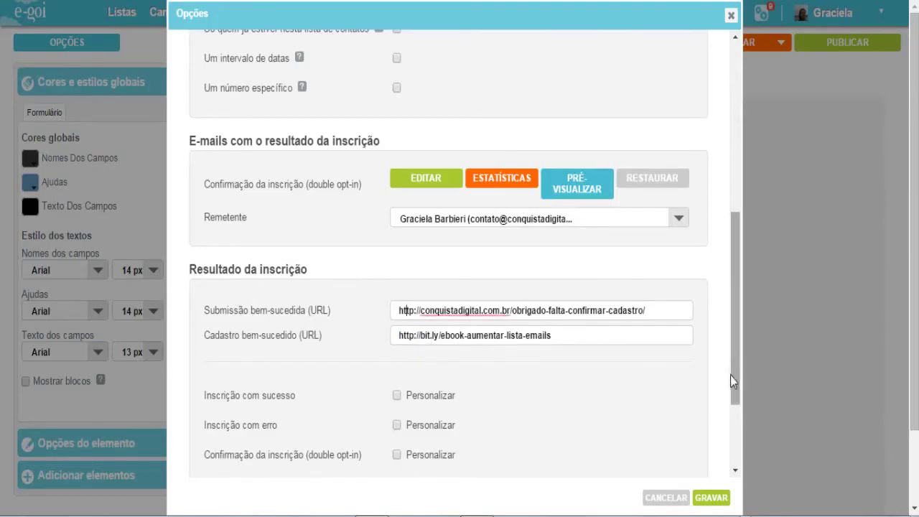
pyautogui.scroll(-1, 733, 382)
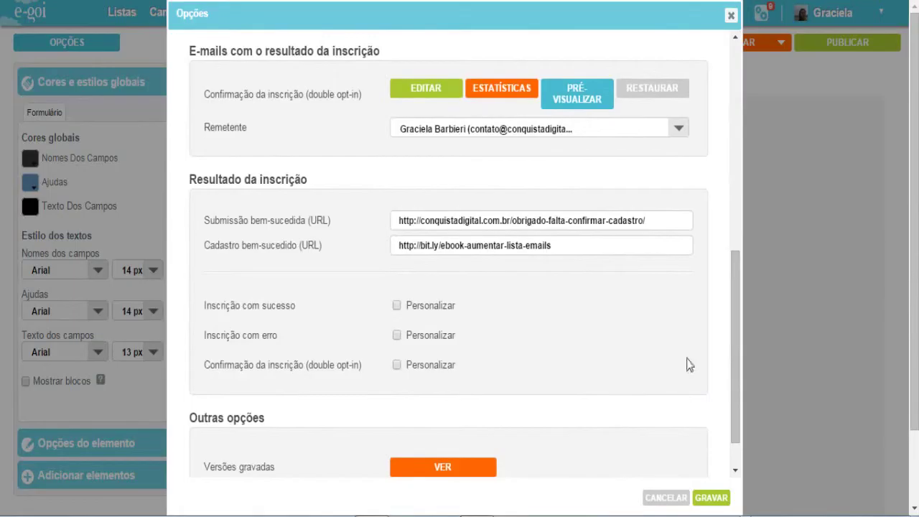
pyautogui.moveTo(734, 343); pyautogui.dragTo(732, 397)
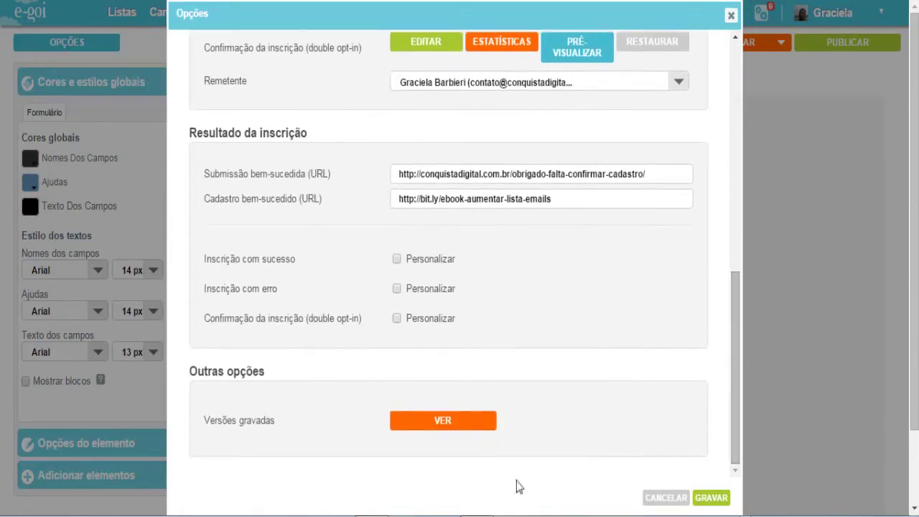
pyautogui.click(691, 478)
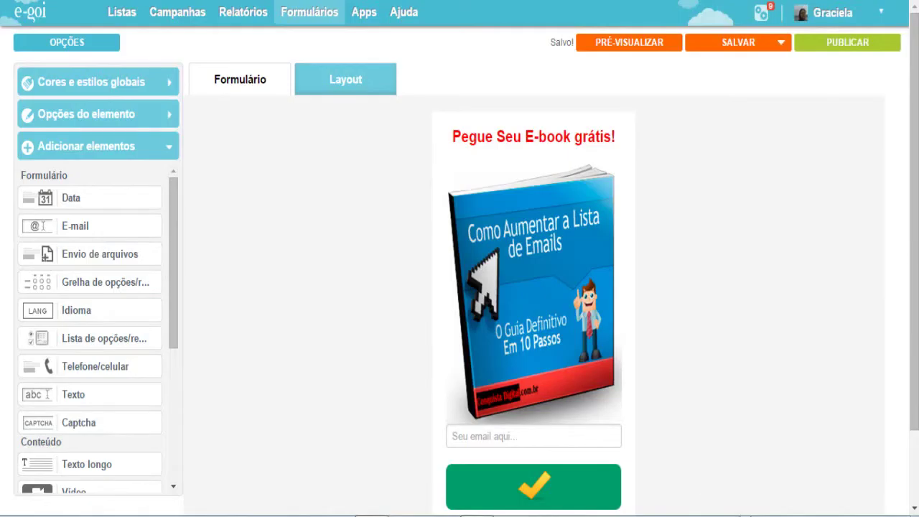
# Publish the form, copy its publication link and open it in a new browser tab to check the live form
pyautogui.click(850, 43)
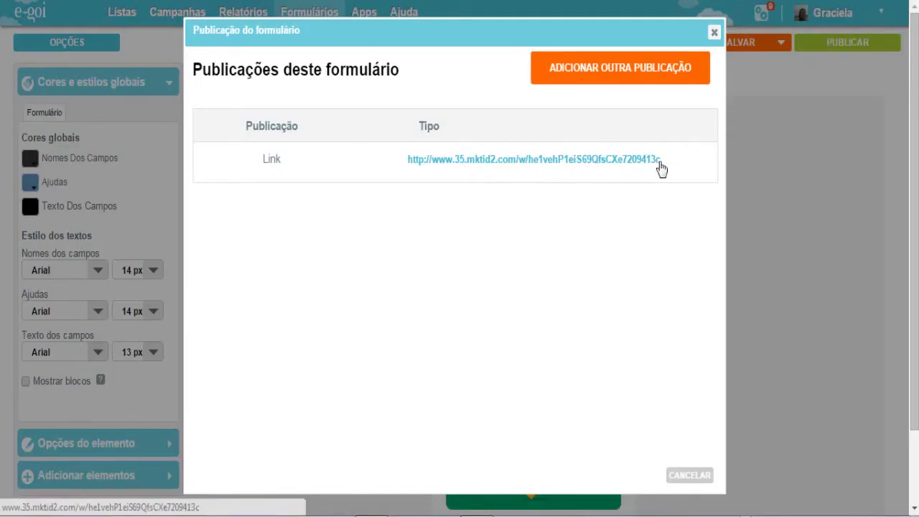
pyautogui.moveTo(662, 162); pyautogui.dragTo(412, 170)
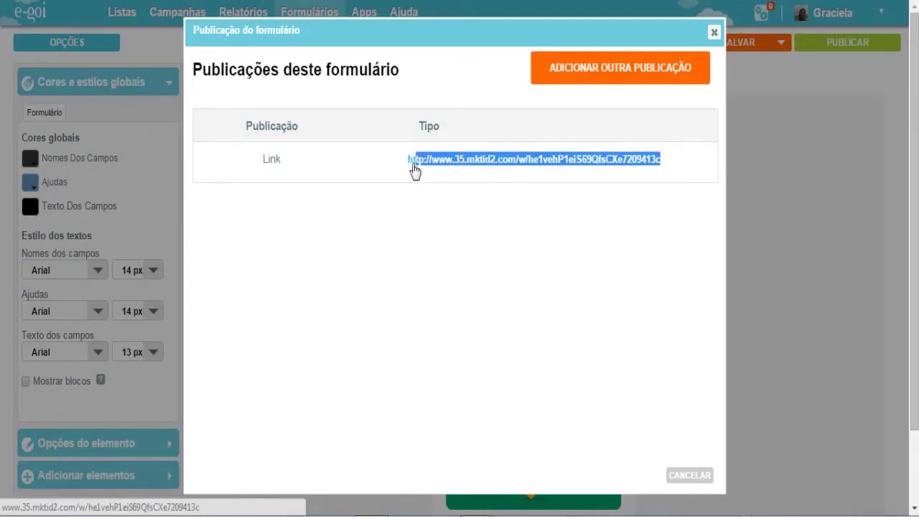
pyautogui.hotkey('ctrl', 'c')
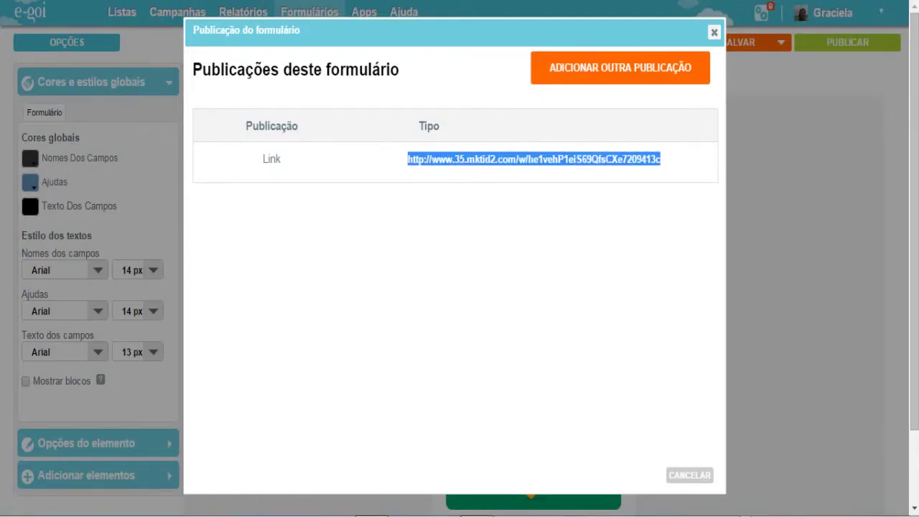
pyautogui.hotkey('ctrl', 't')
pyautogui.hotkey('ctrl', 'v')
pyautogui.press('Return')
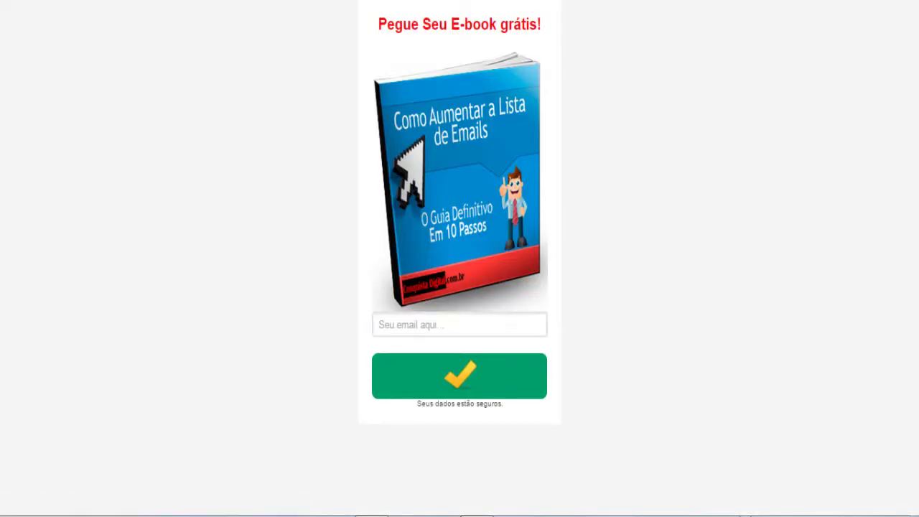
pyautogui.click(444, 331)
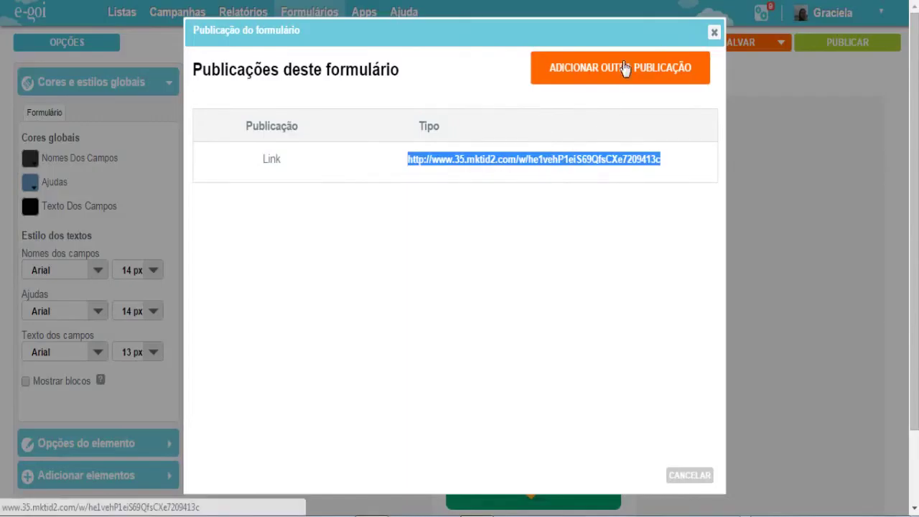
# Add another publication of the form for a site or blog, using the iframe format
pyautogui.click(595, 73)
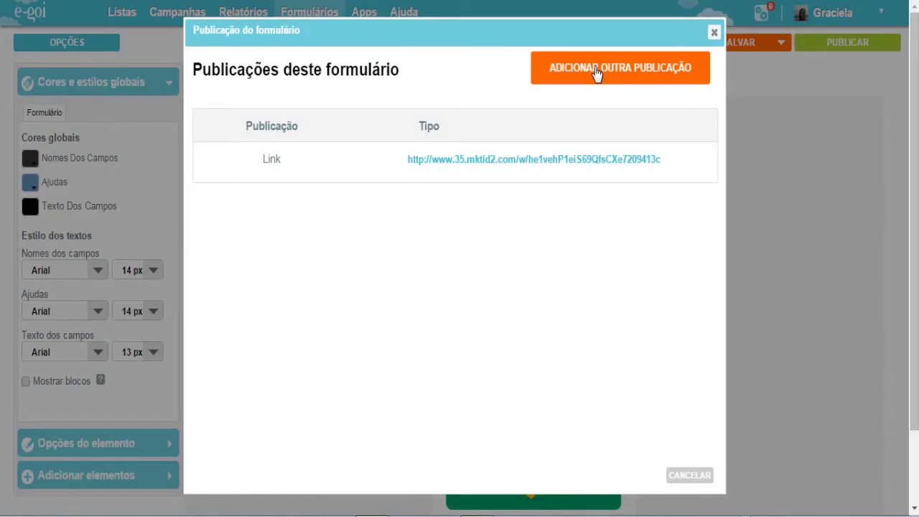
pyautogui.click(595, 73)
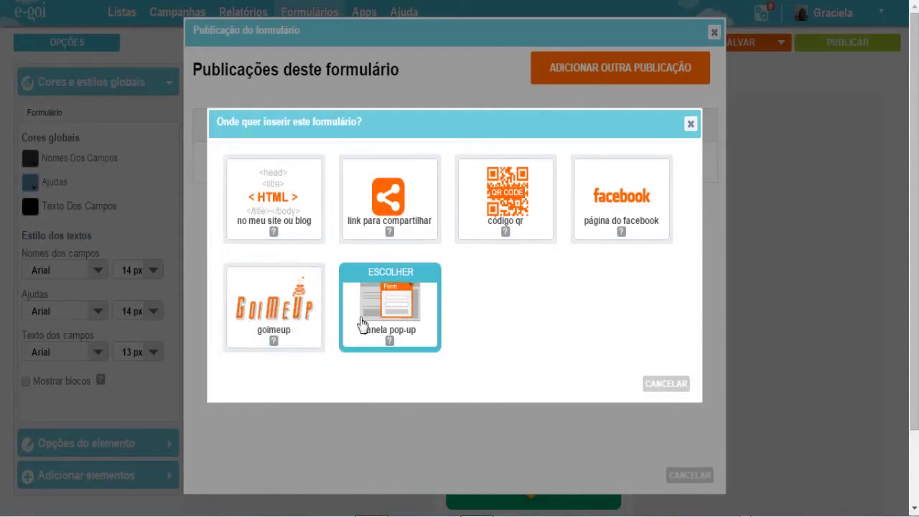
pyautogui.click(269, 213)
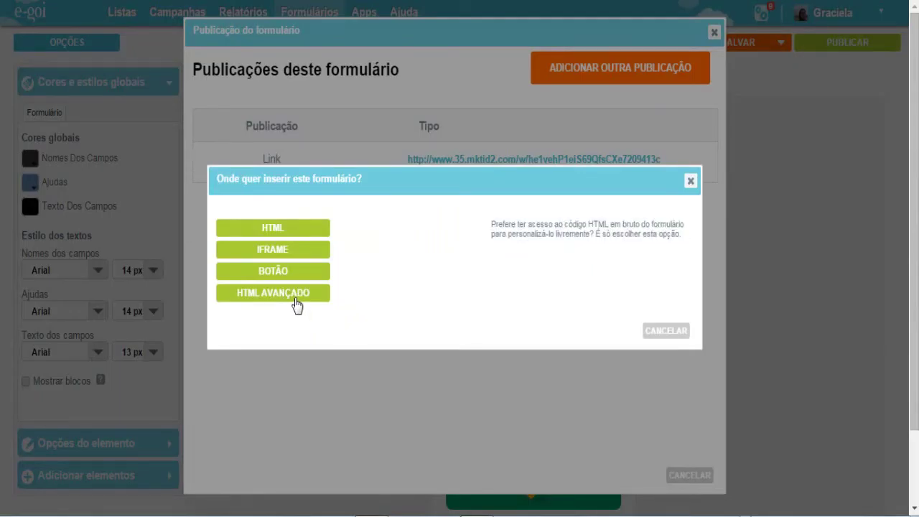
pyautogui.click(270, 249)
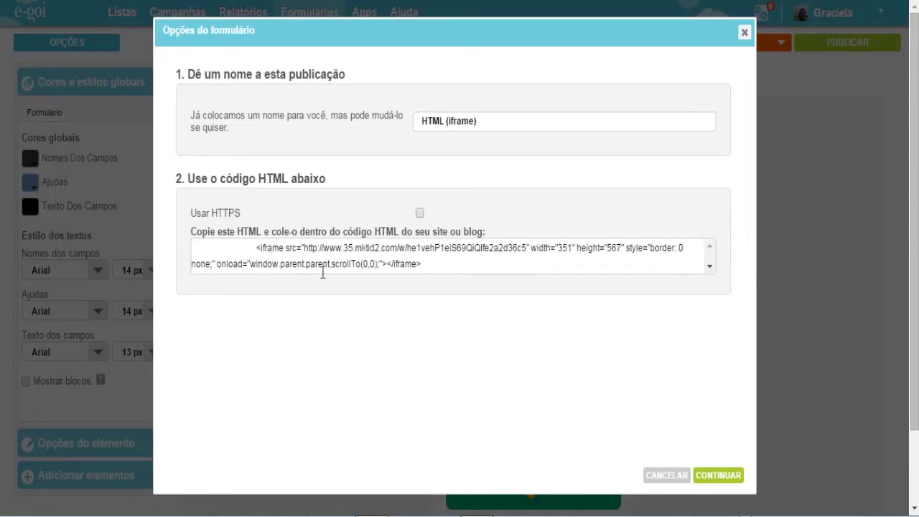
# Copy the complete iframe HTML code of the form's "HTML (iframe)" publication
pyautogui.click(257, 251)
pyautogui.keyDown('shift'); pyautogui.click(313, 265); pyautogui.keyUp('shift')
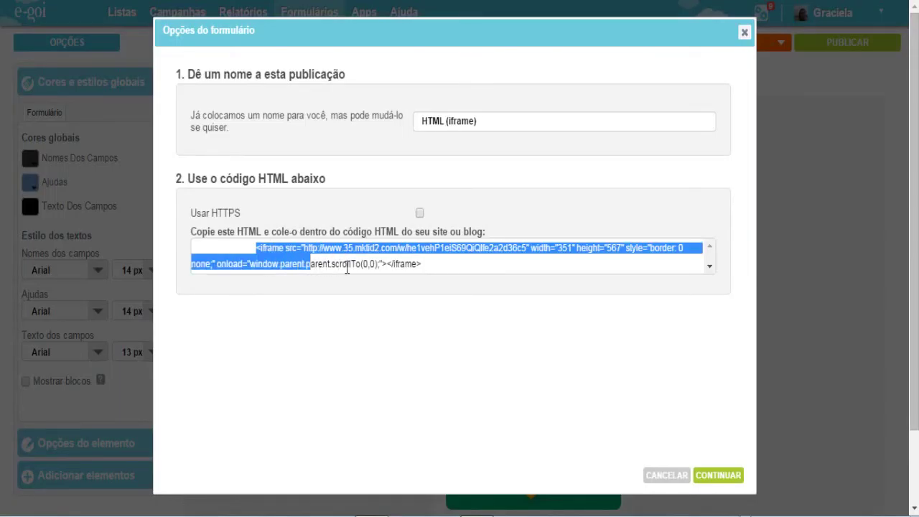
pyautogui.moveTo(348, 267); pyautogui.dragTo(455, 272)
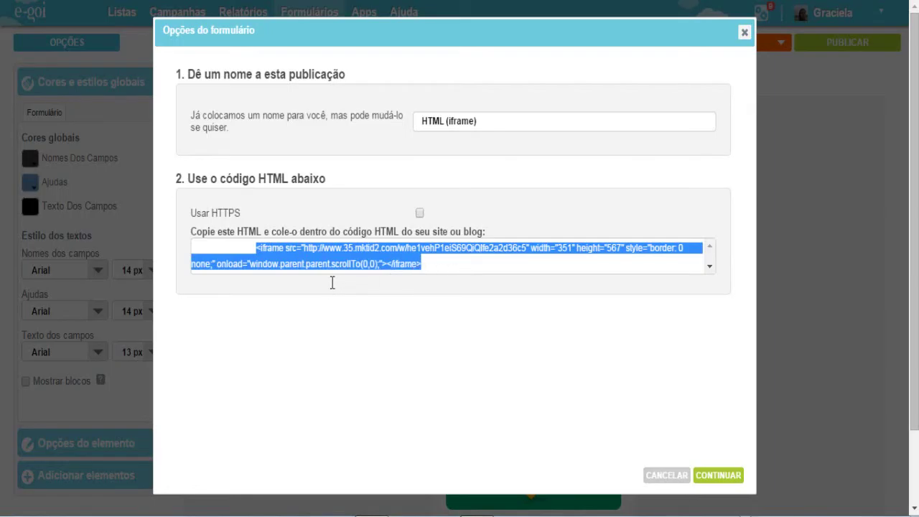
pyautogui.click(369, 254)
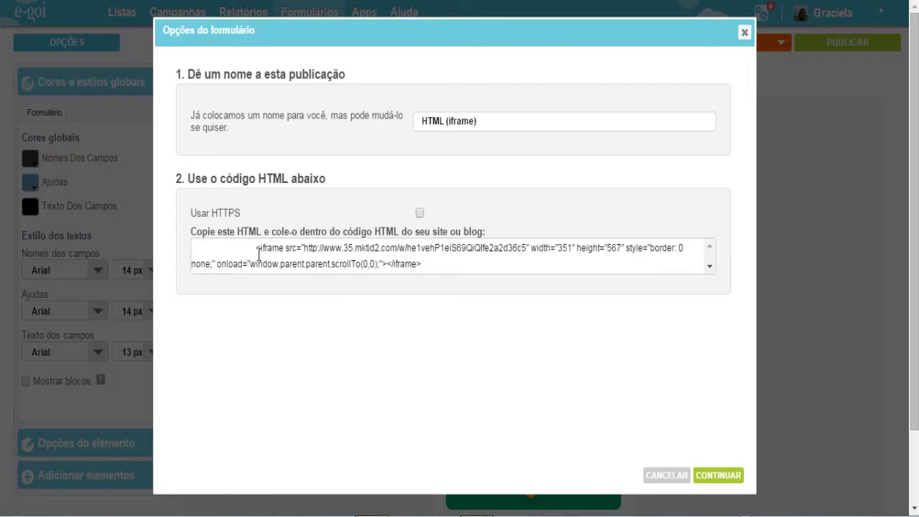
pyautogui.moveTo(257, 248); pyautogui.dragTo(427, 273)
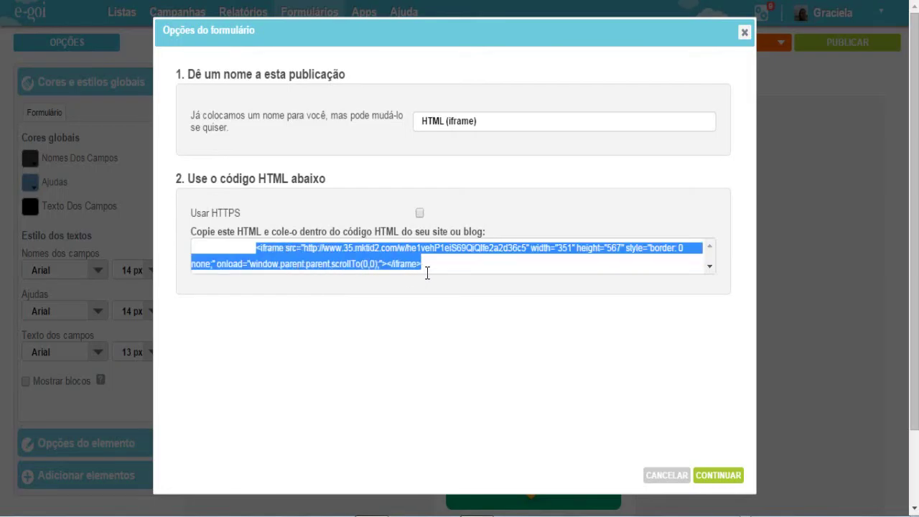
pyautogui.rightClick(383, 265)
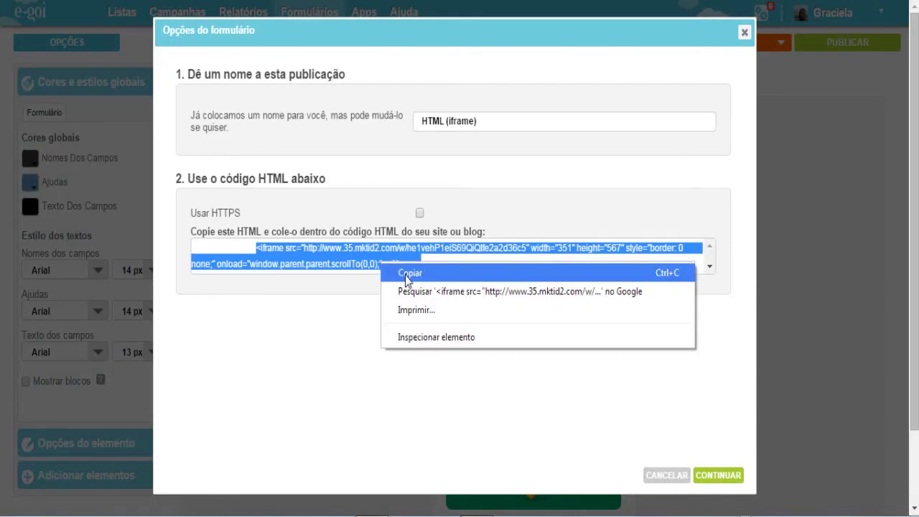
pyautogui.click(407, 276)
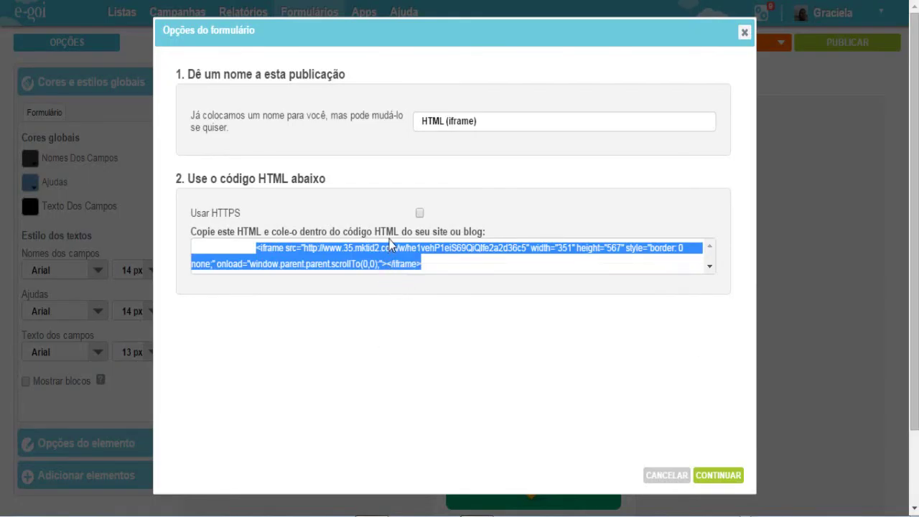
# Switch to the blog's WordPress admin and add a Texto widget to Sidebar Principal, directly below the Pesquisar widget
pyautogui.hotkey('ctrl', 'Tab')
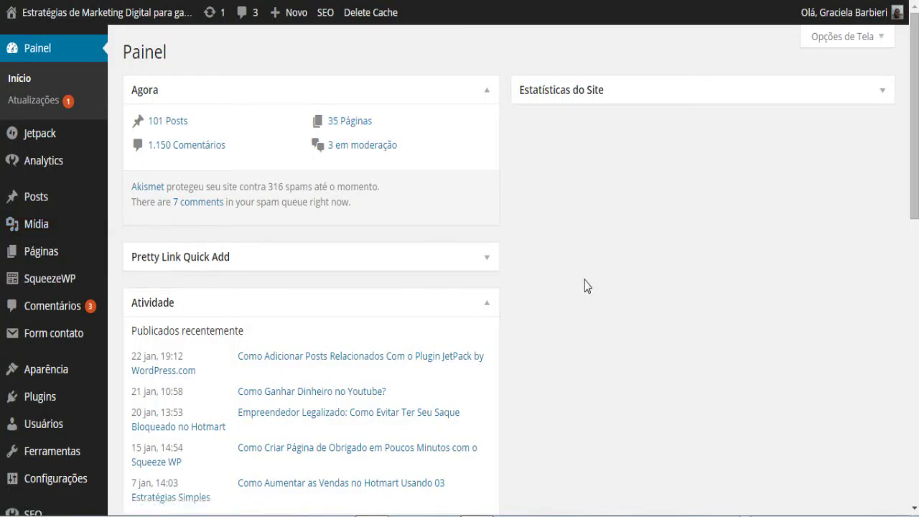
pyautogui.moveTo(68, 377)
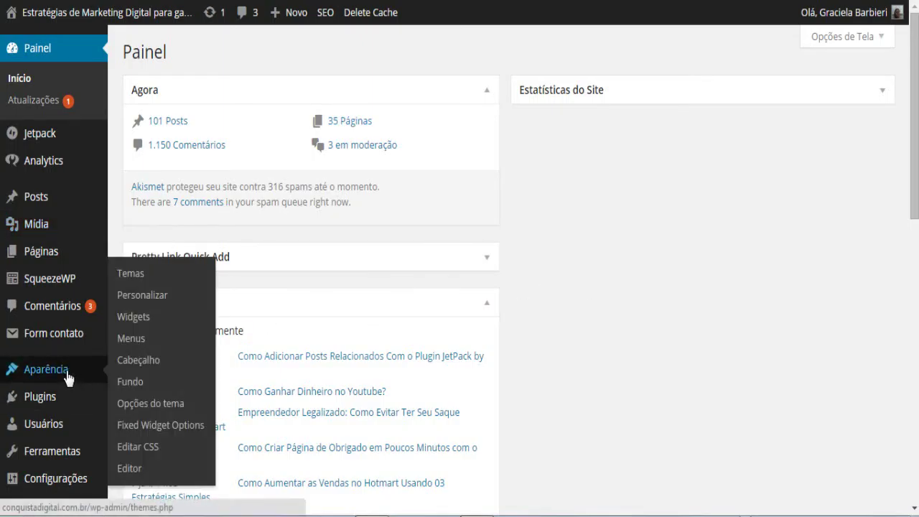
pyautogui.click(134, 318)
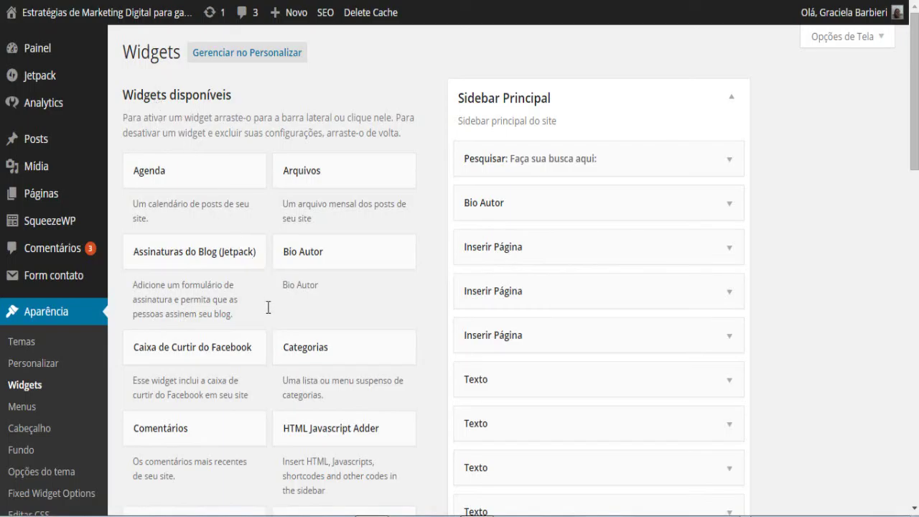
pyautogui.scroll(-4, 273, 304)
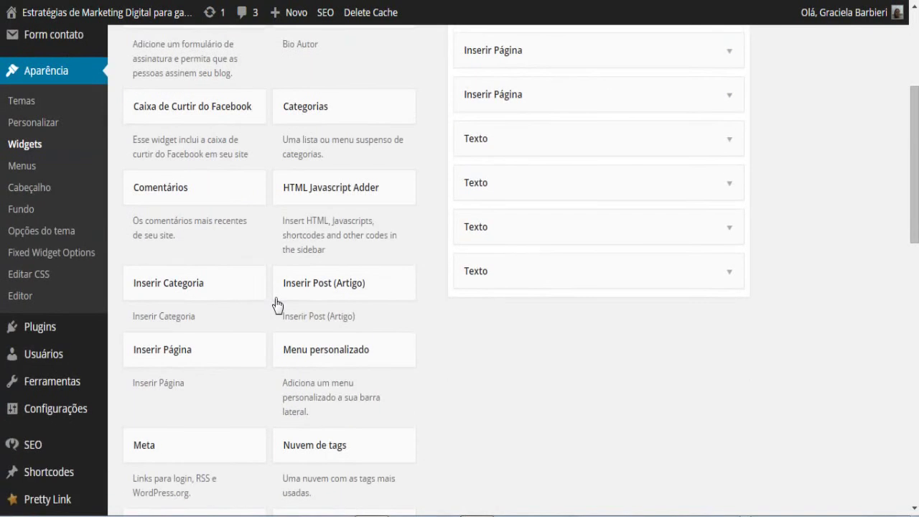
pyautogui.scroll(-1, 277, 305)
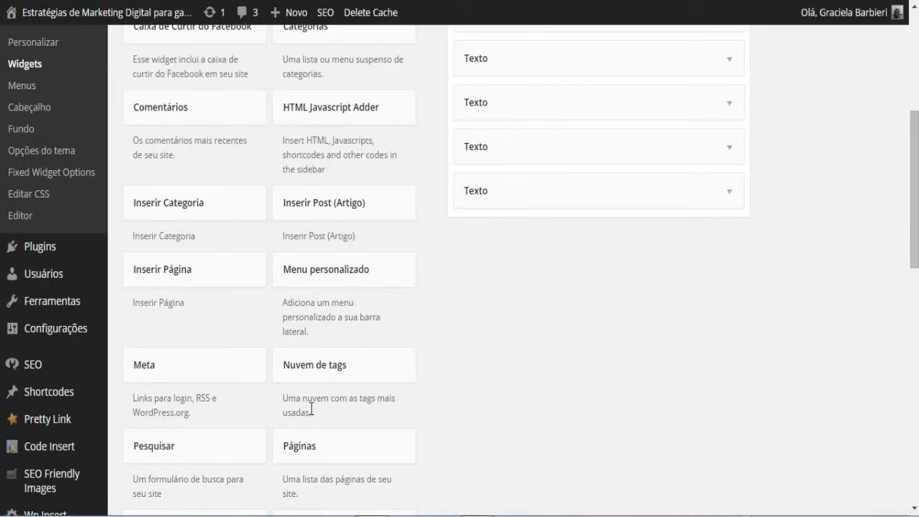
pyautogui.scroll(-1, 309, 408)
pyautogui.scroll(-1, 308, 406)
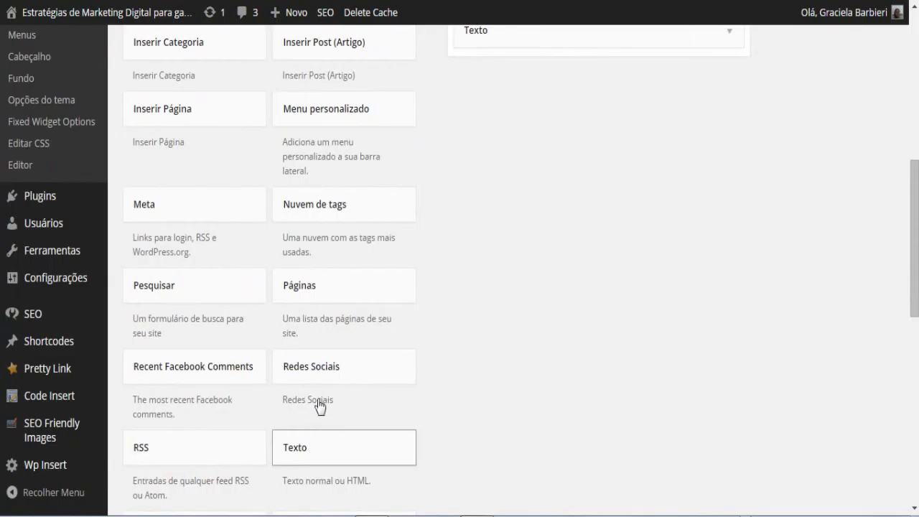
pyautogui.moveTo(415, 253); pyautogui.dragTo(495, 193)
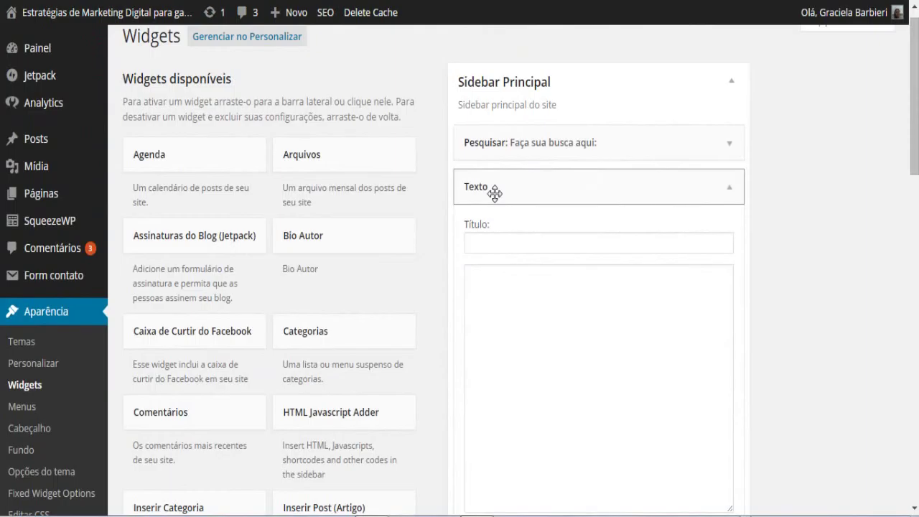
# Paste the copied iframe code into the content of the new Texto widget, leaving its title empty
pyautogui.click(499, 300)
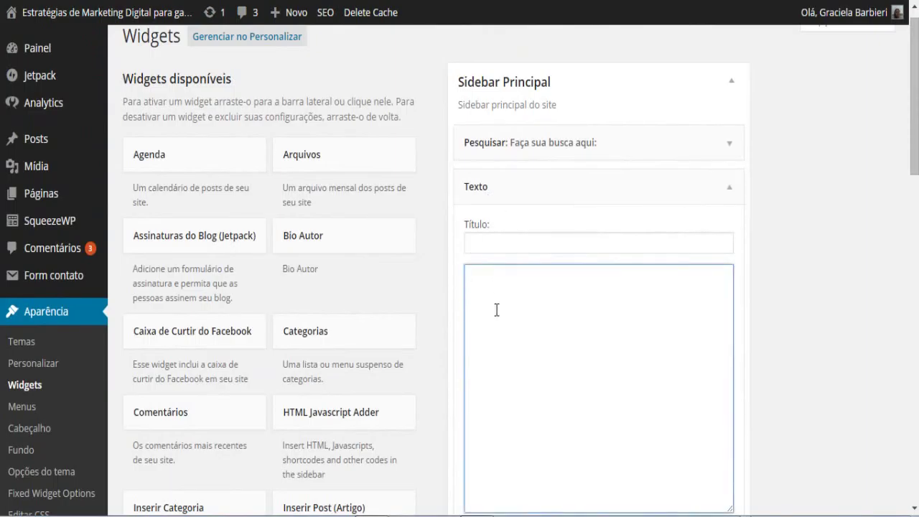
pyautogui.scroll(-1, 503, 318)
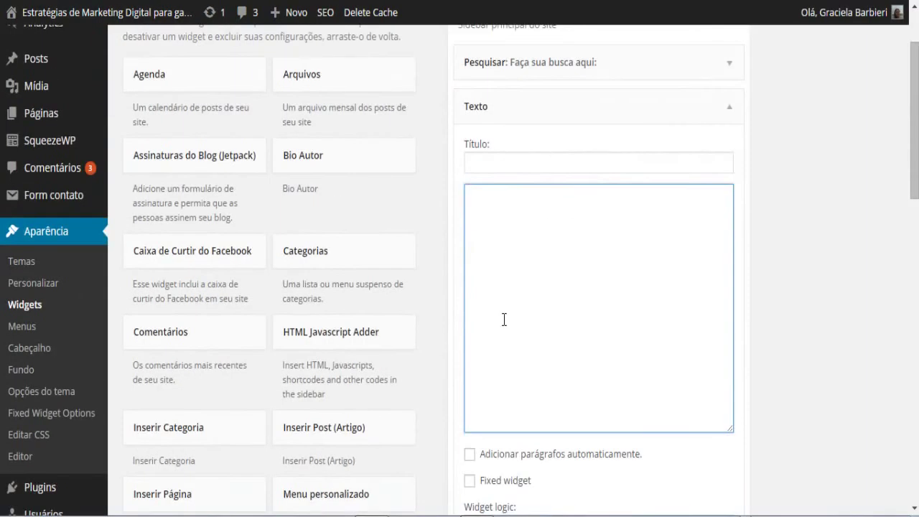
pyautogui.rightClick(502, 257)
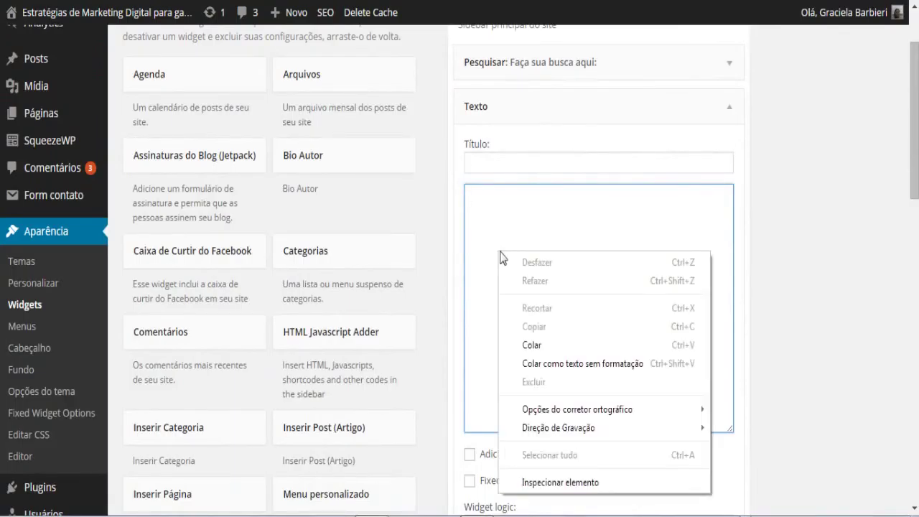
pyautogui.click(527, 344)
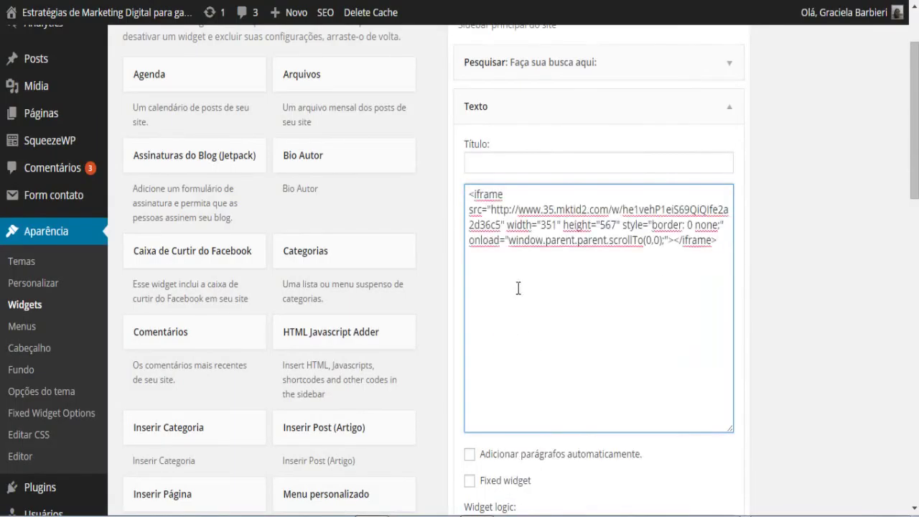
pyautogui.click(505, 174)
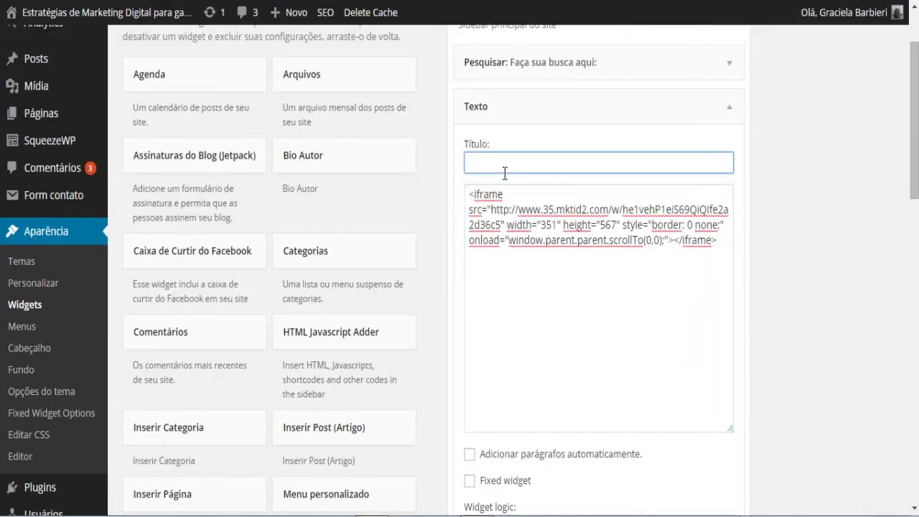
pyautogui.scroll(-3, 508, 176)
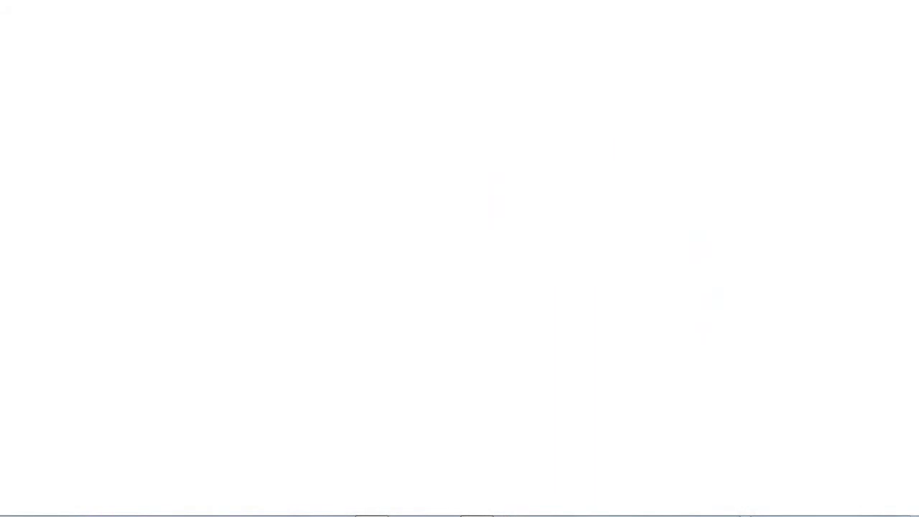
# Check the e-book signup form in the live blog's sidebar and return to the form's layout in E-goi
pyautogui.scroll(-1, 369, 218)
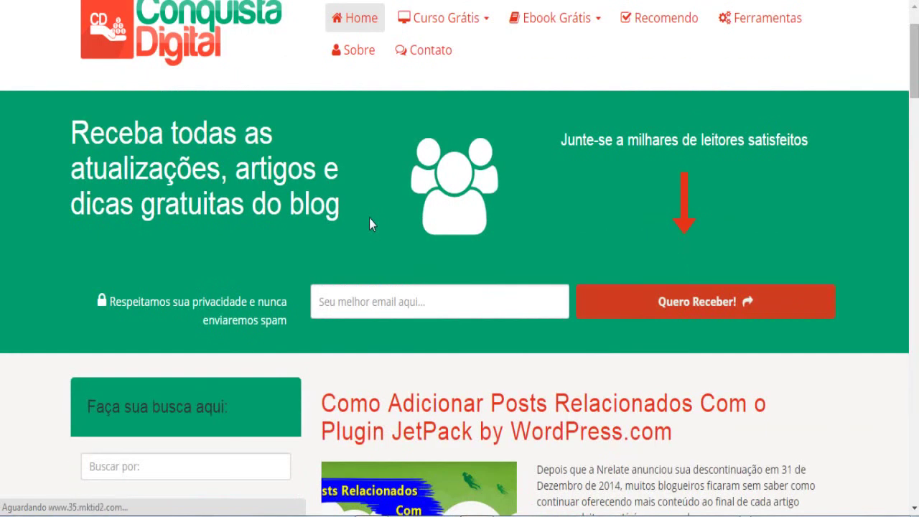
pyautogui.scroll(-3, 184, 349)
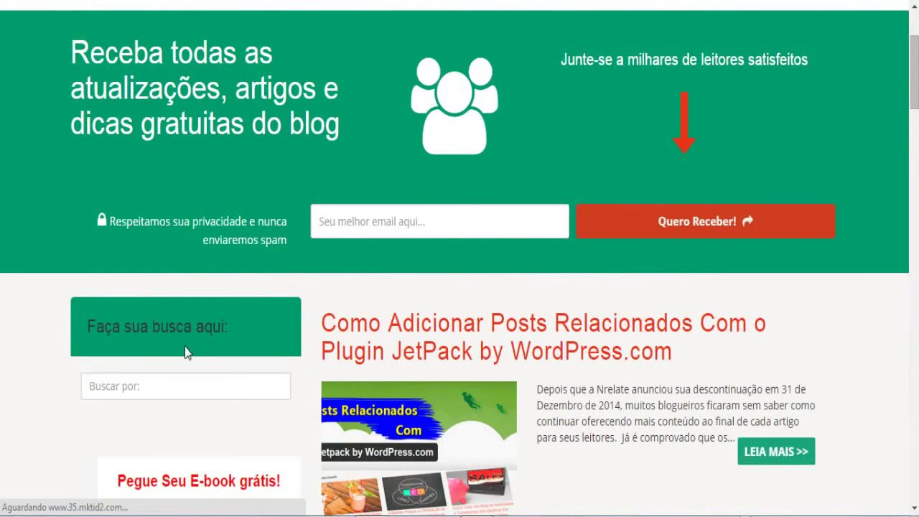
pyautogui.scroll(-1, 188, 352)
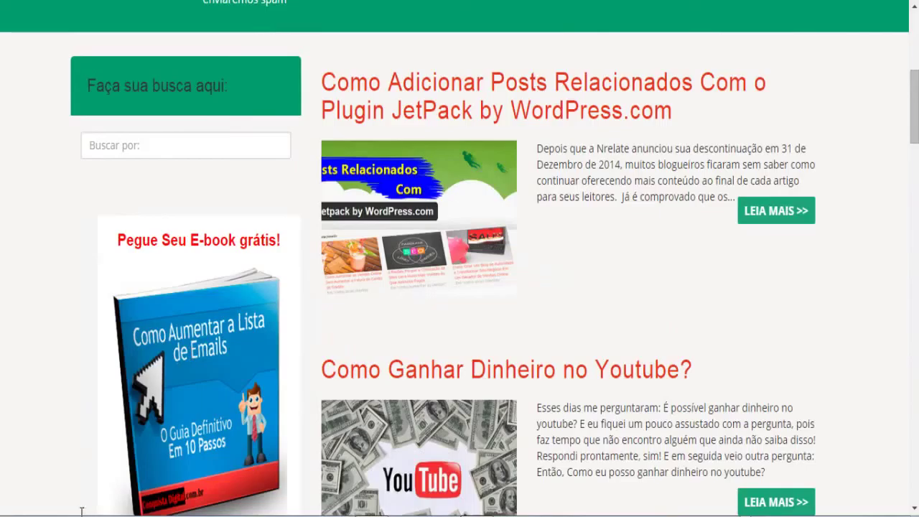
pyautogui.scroll(-2, 105, 386)
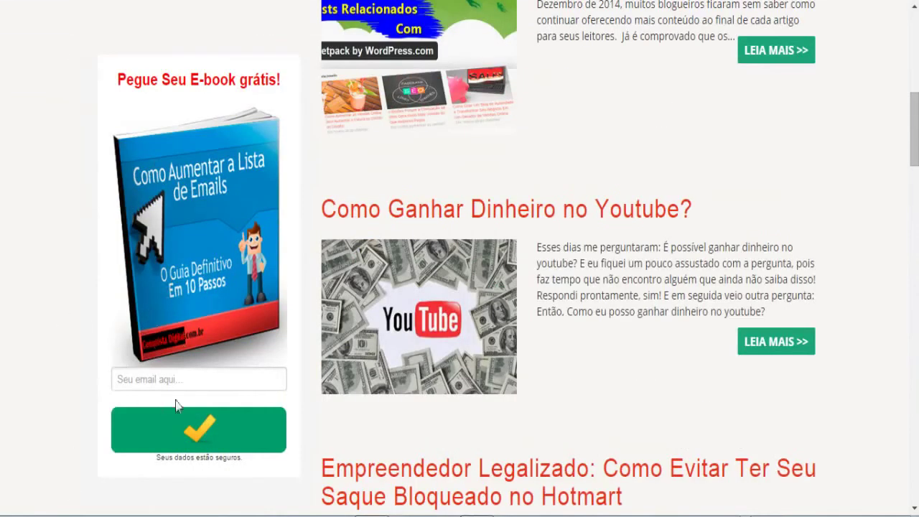
pyautogui.click(191, 431)
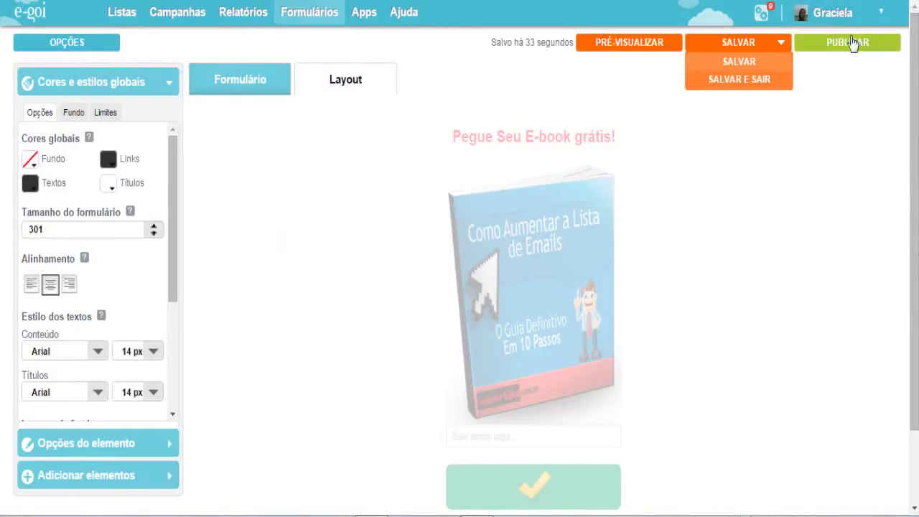
pyautogui.moveTo(608, 297)
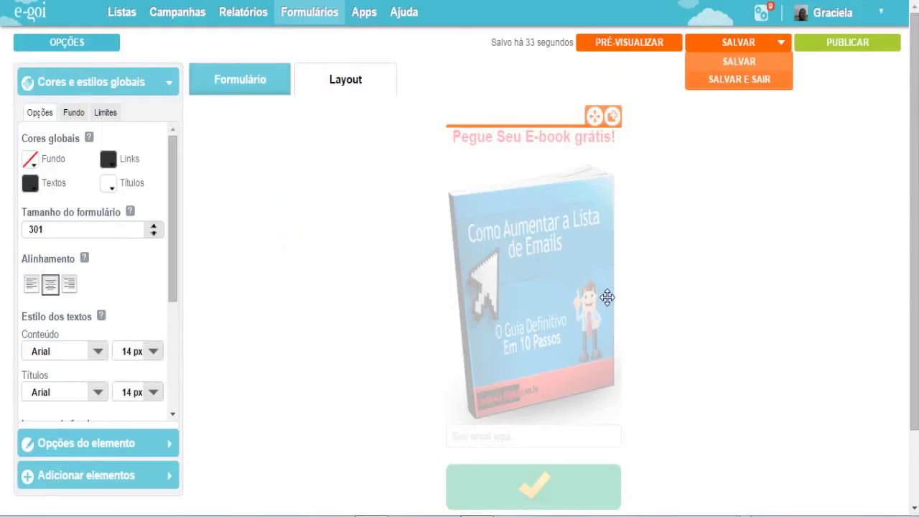